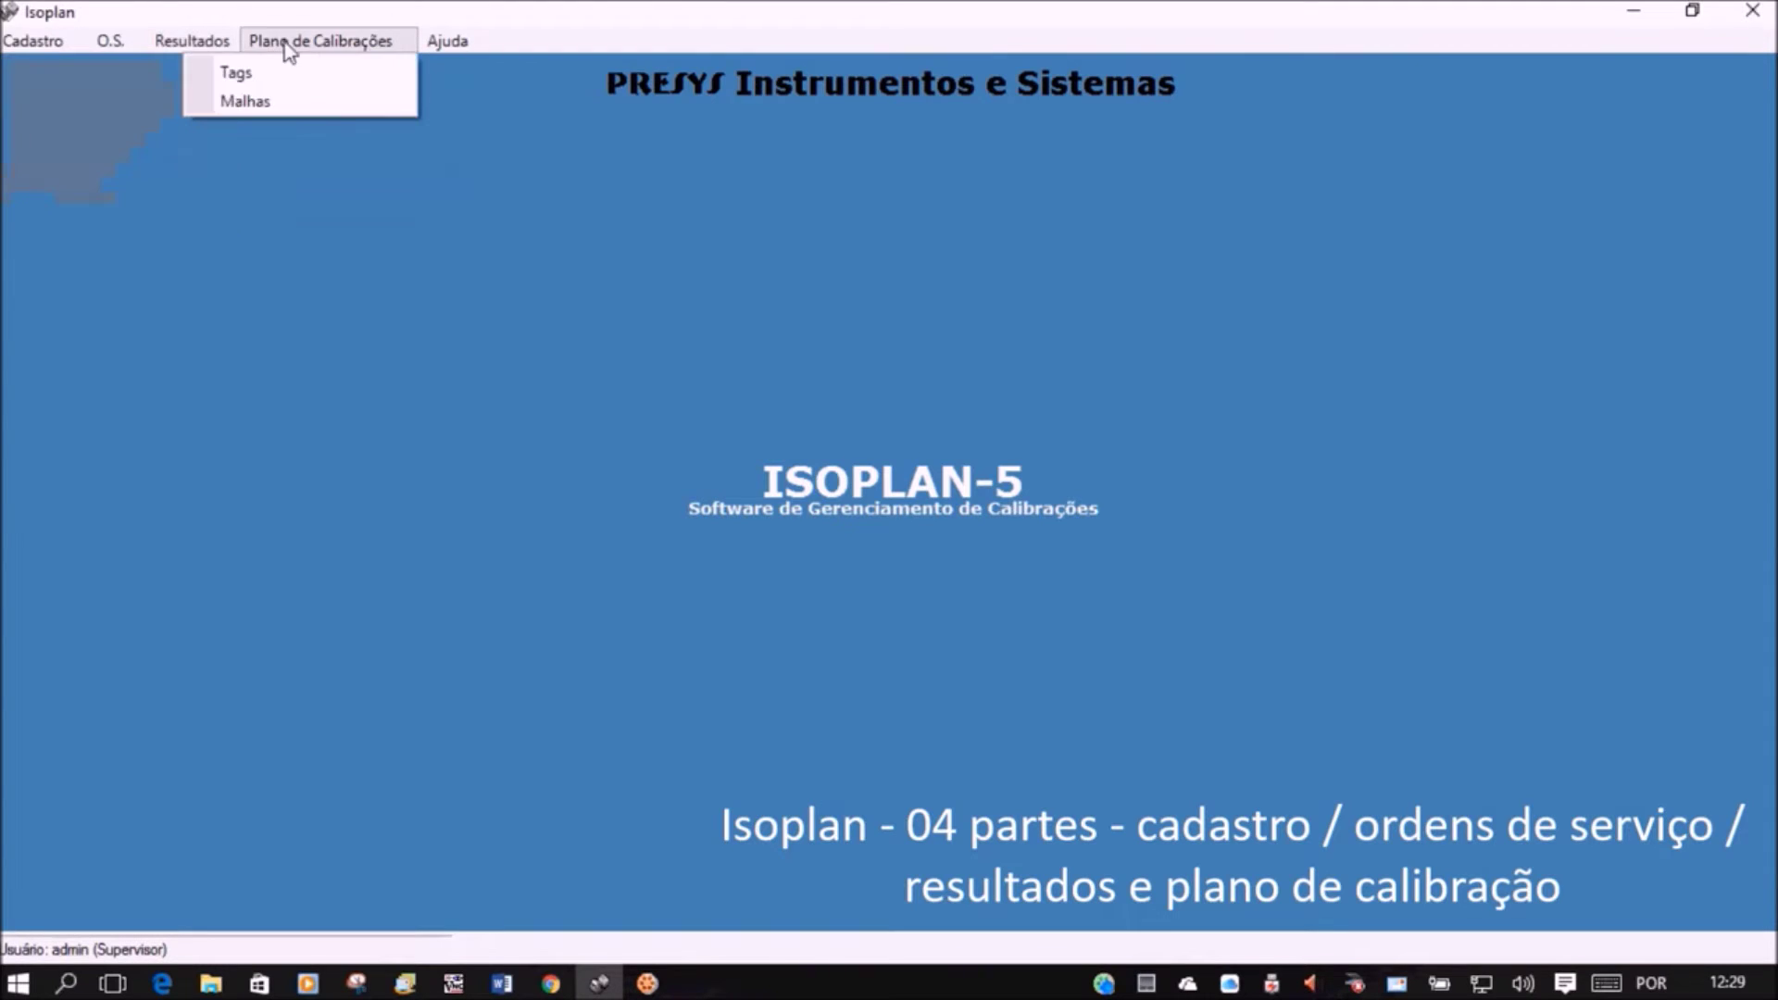
# Open the Laboratórios registry and move its window aside to leave room for other registries.
pyautogui.moveTo(116, 56)
pyautogui.moveTo(42, 41)
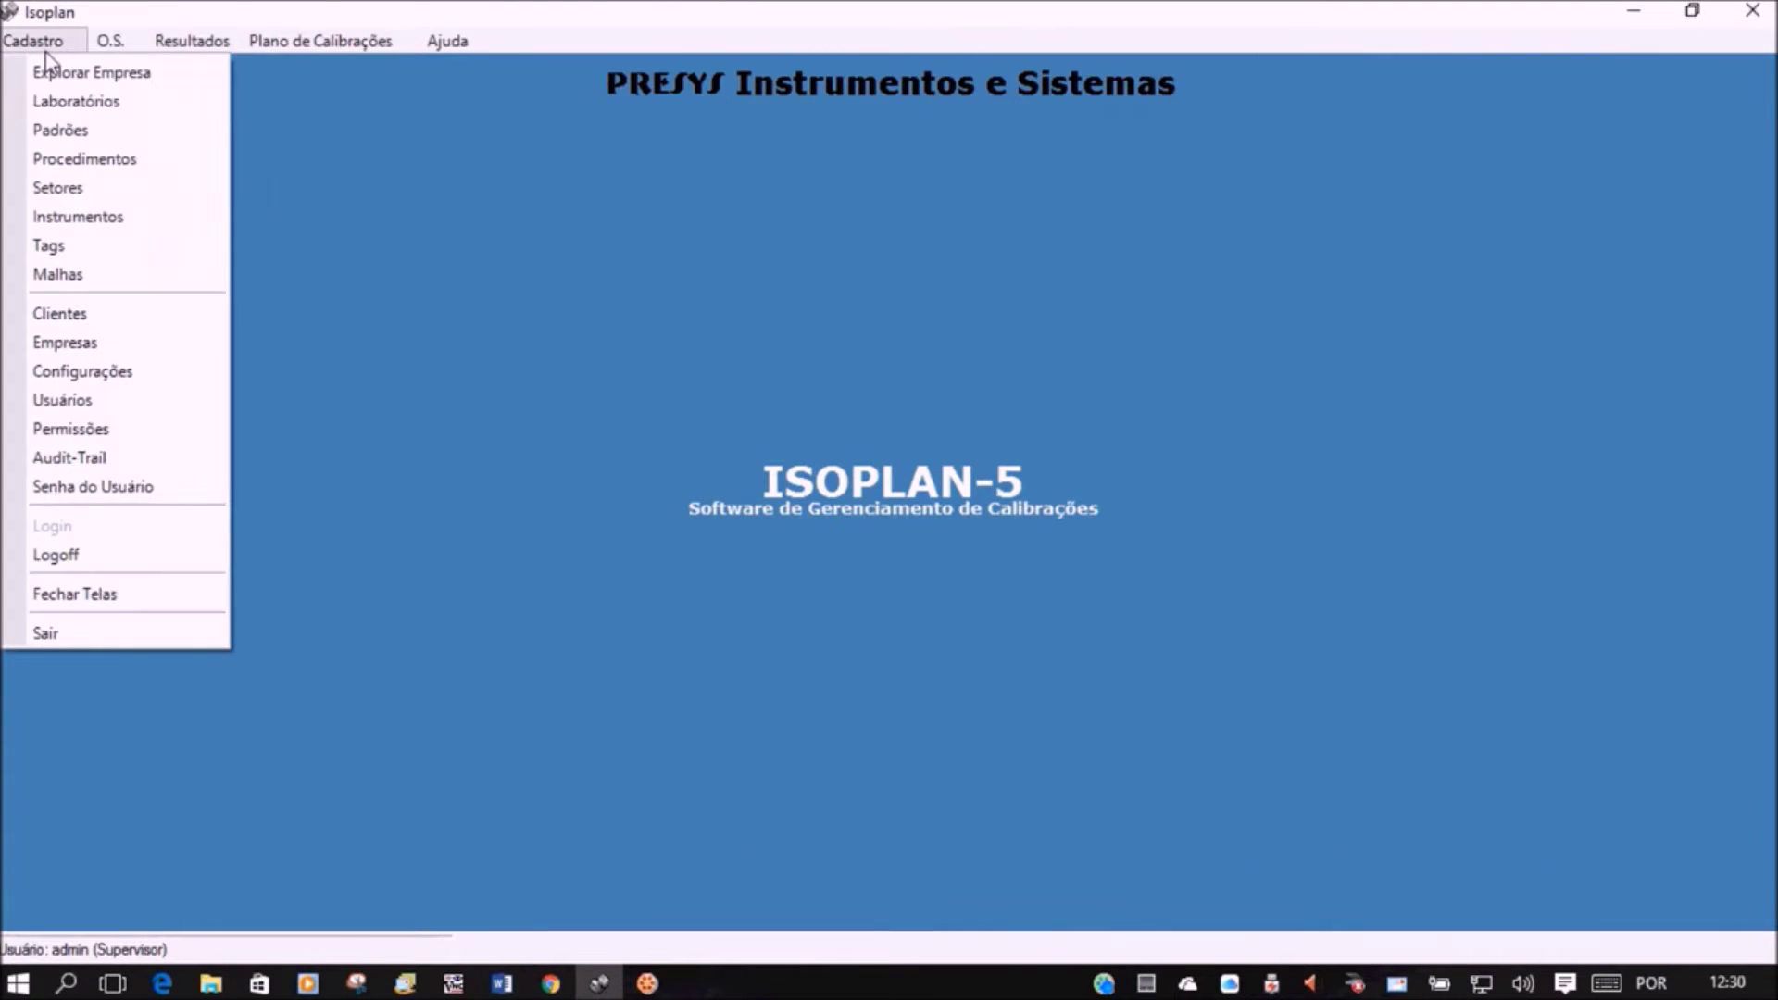
pyautogui.click(58, 102)
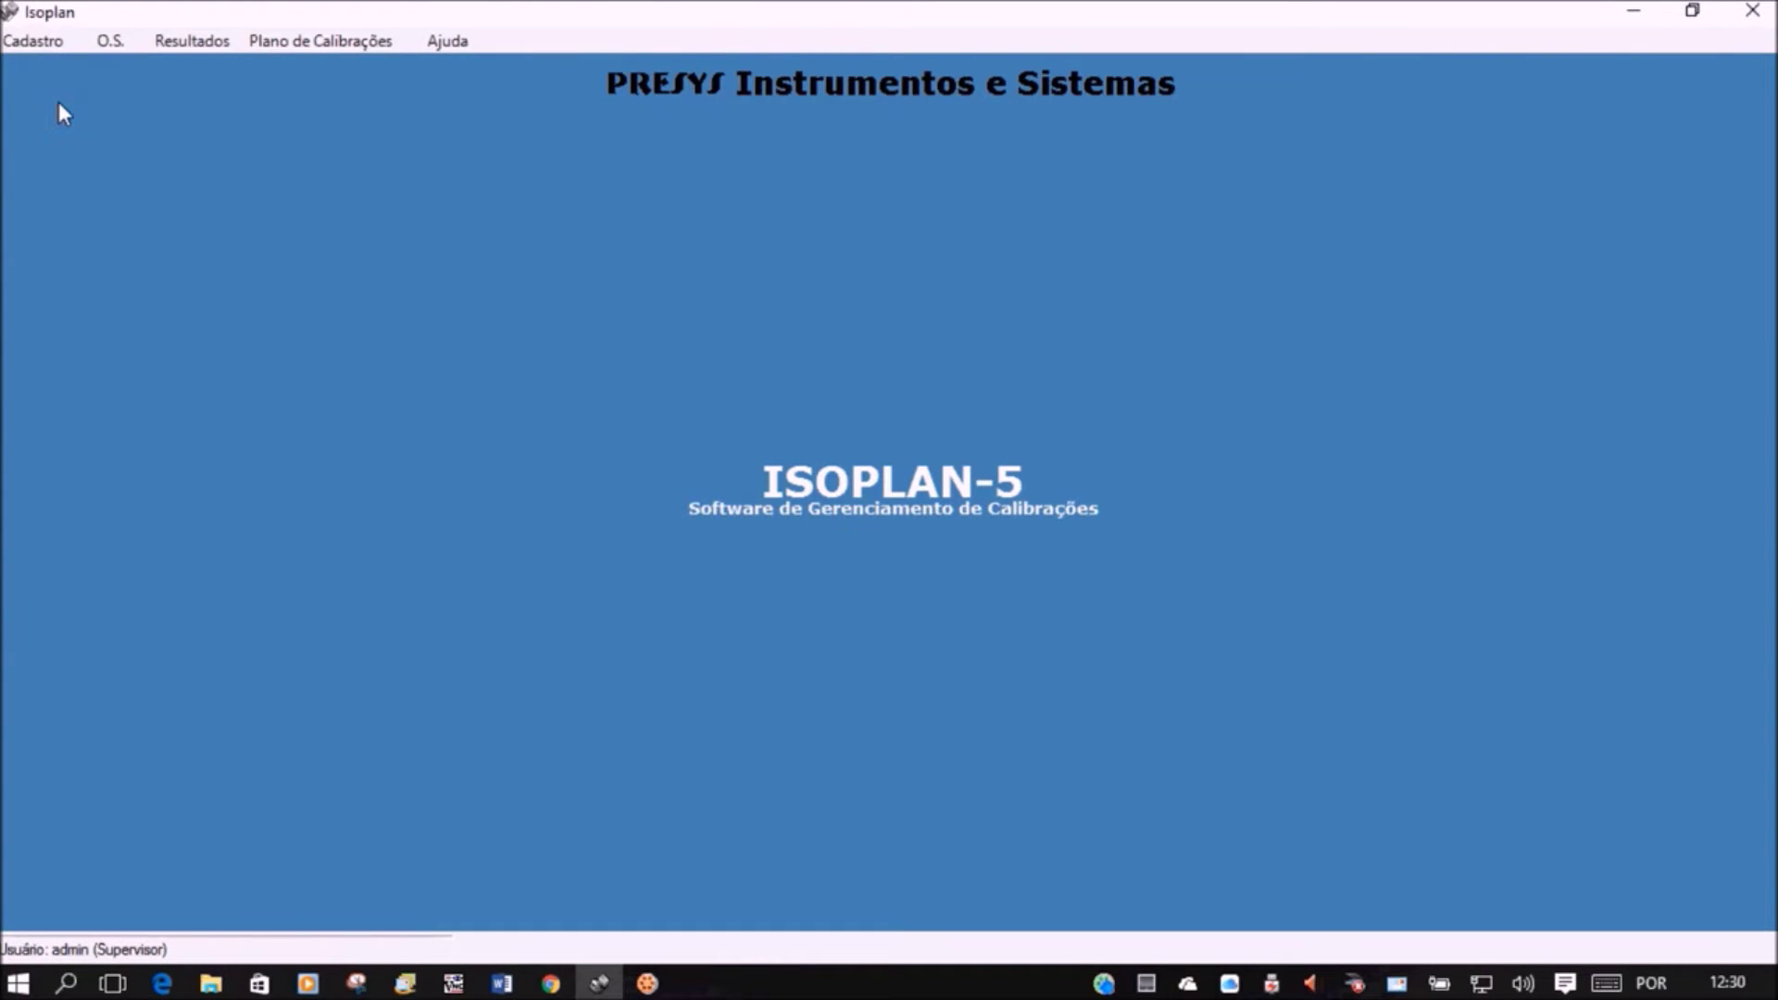
pyautogui.moveTo(860, 218); pyautogui.dragTo(1501, 266)
# Open the Padrões registry, acknowledge the expired-standards notice and place the window beside Laboratórios.
pyautogui.click(32, 41)
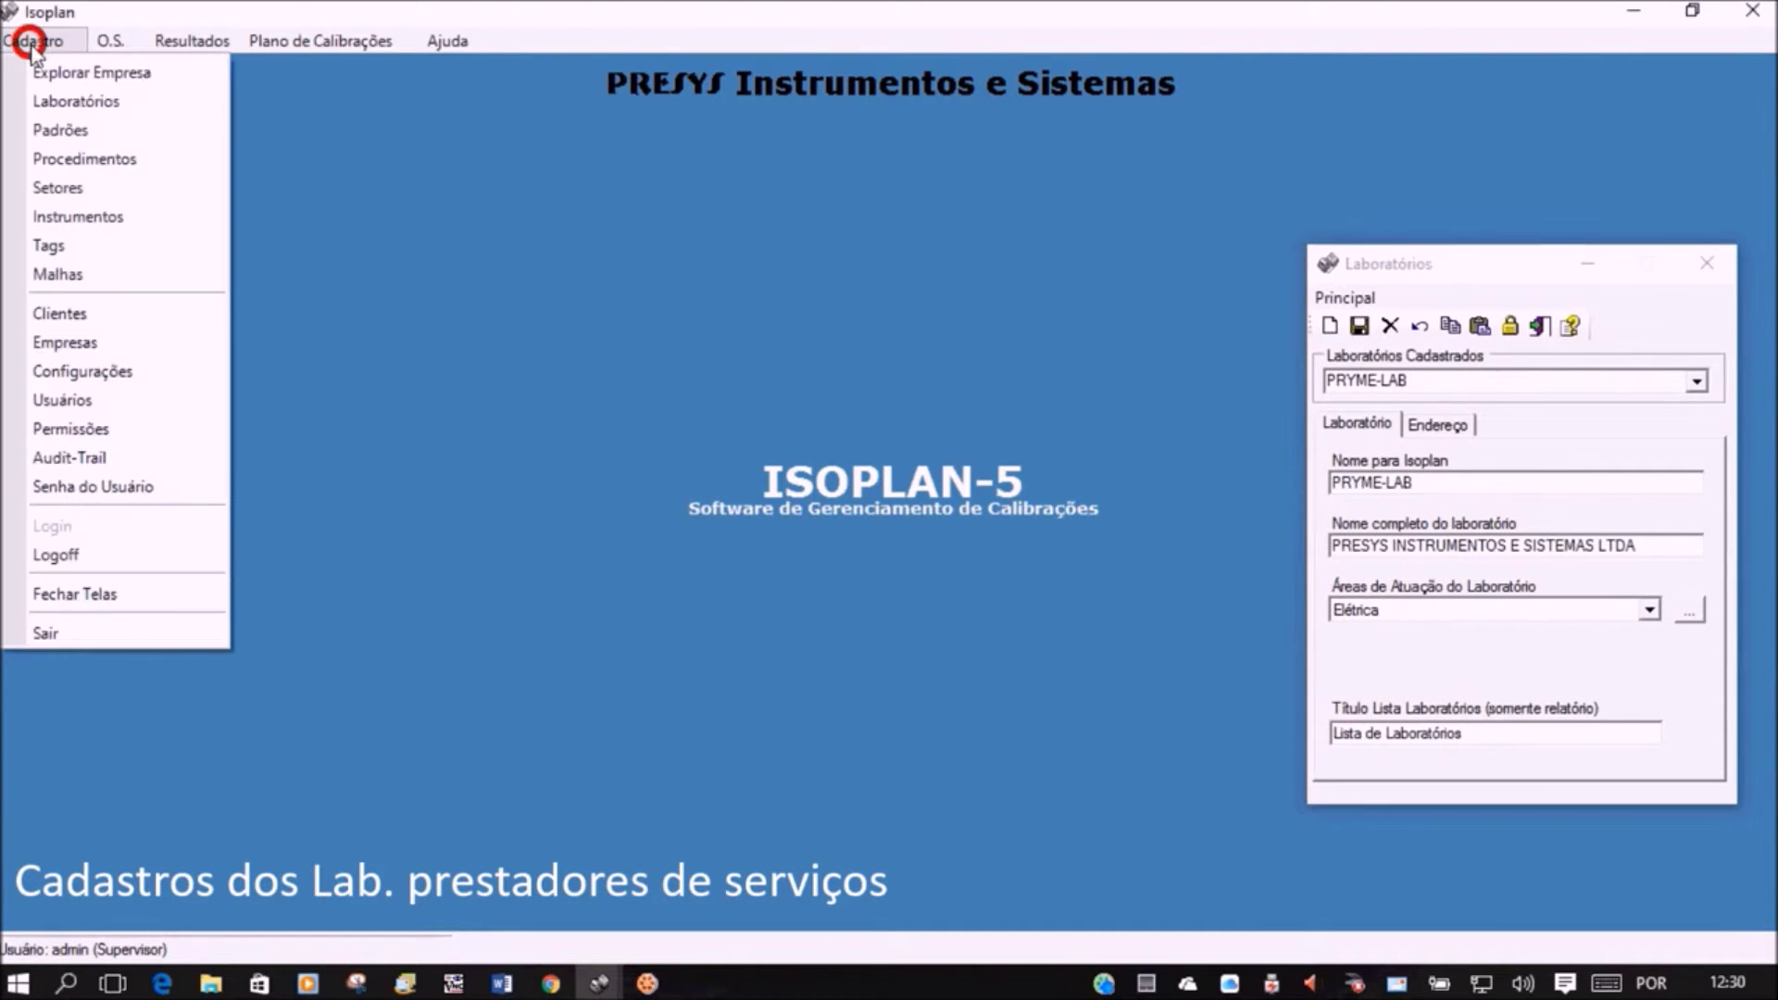
pyautogui.click(51, 133)
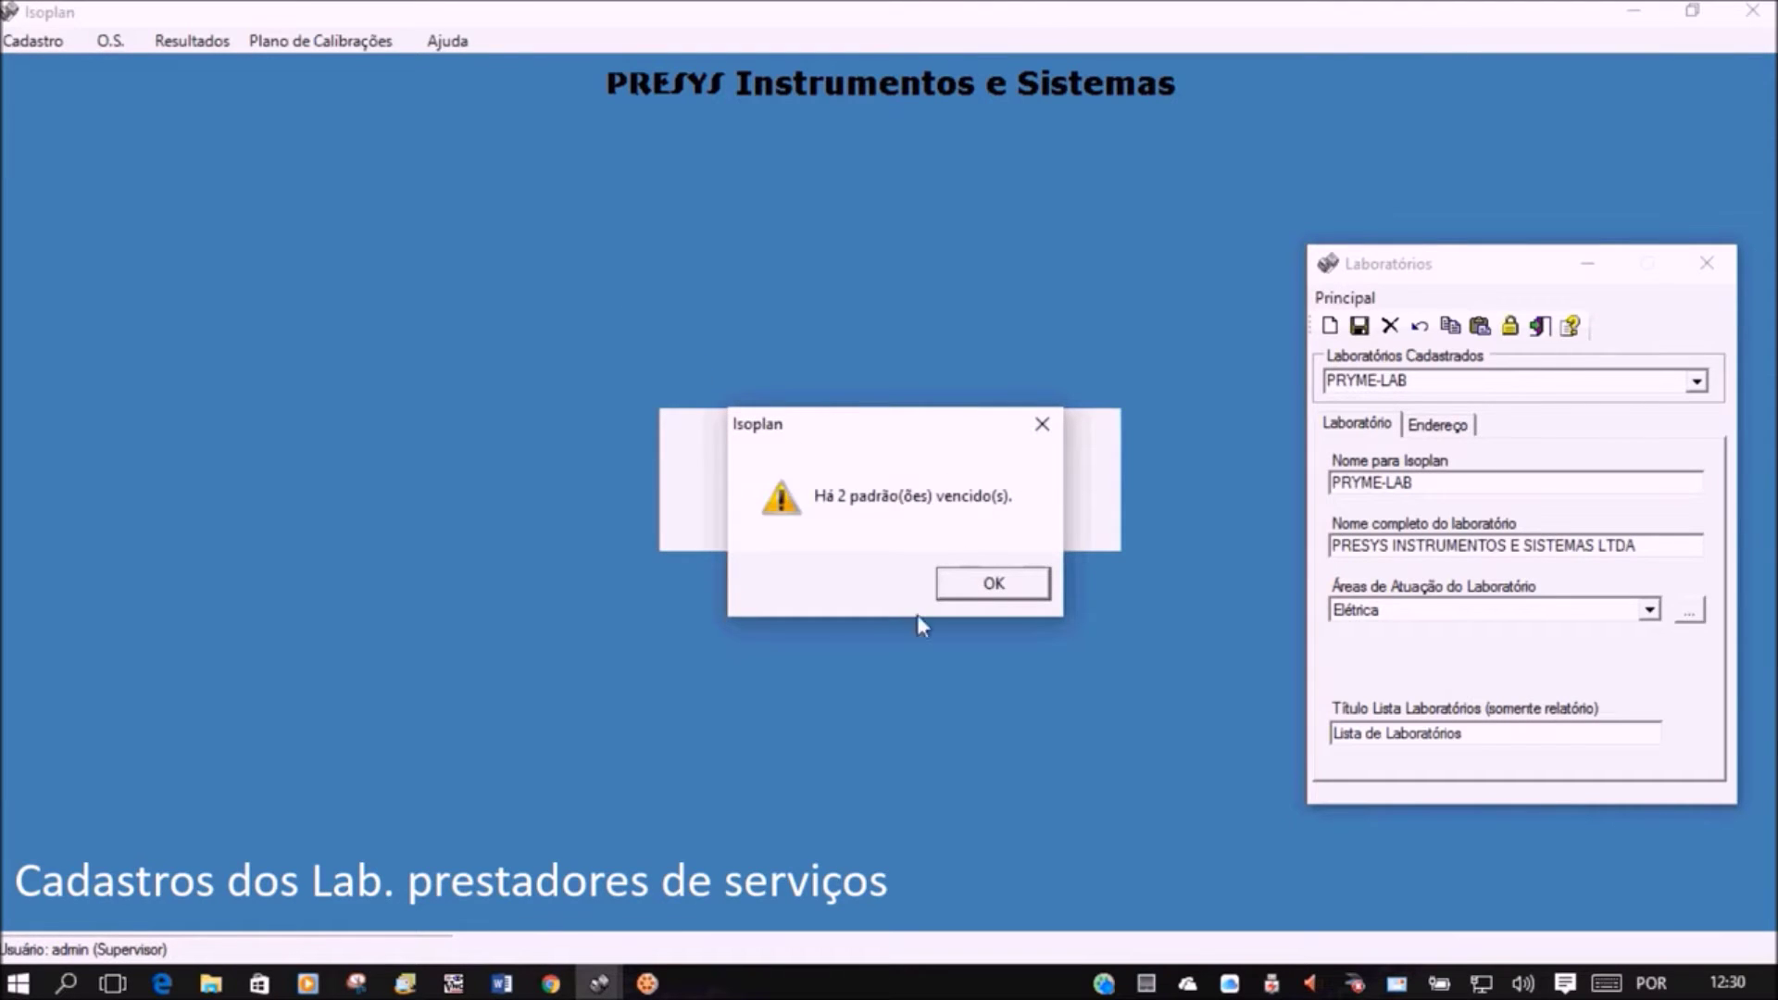
pyautogui.click(1005, 582)
pyautogui.moveTo(910, 46); pyautogui.dragTo(1049, 245)
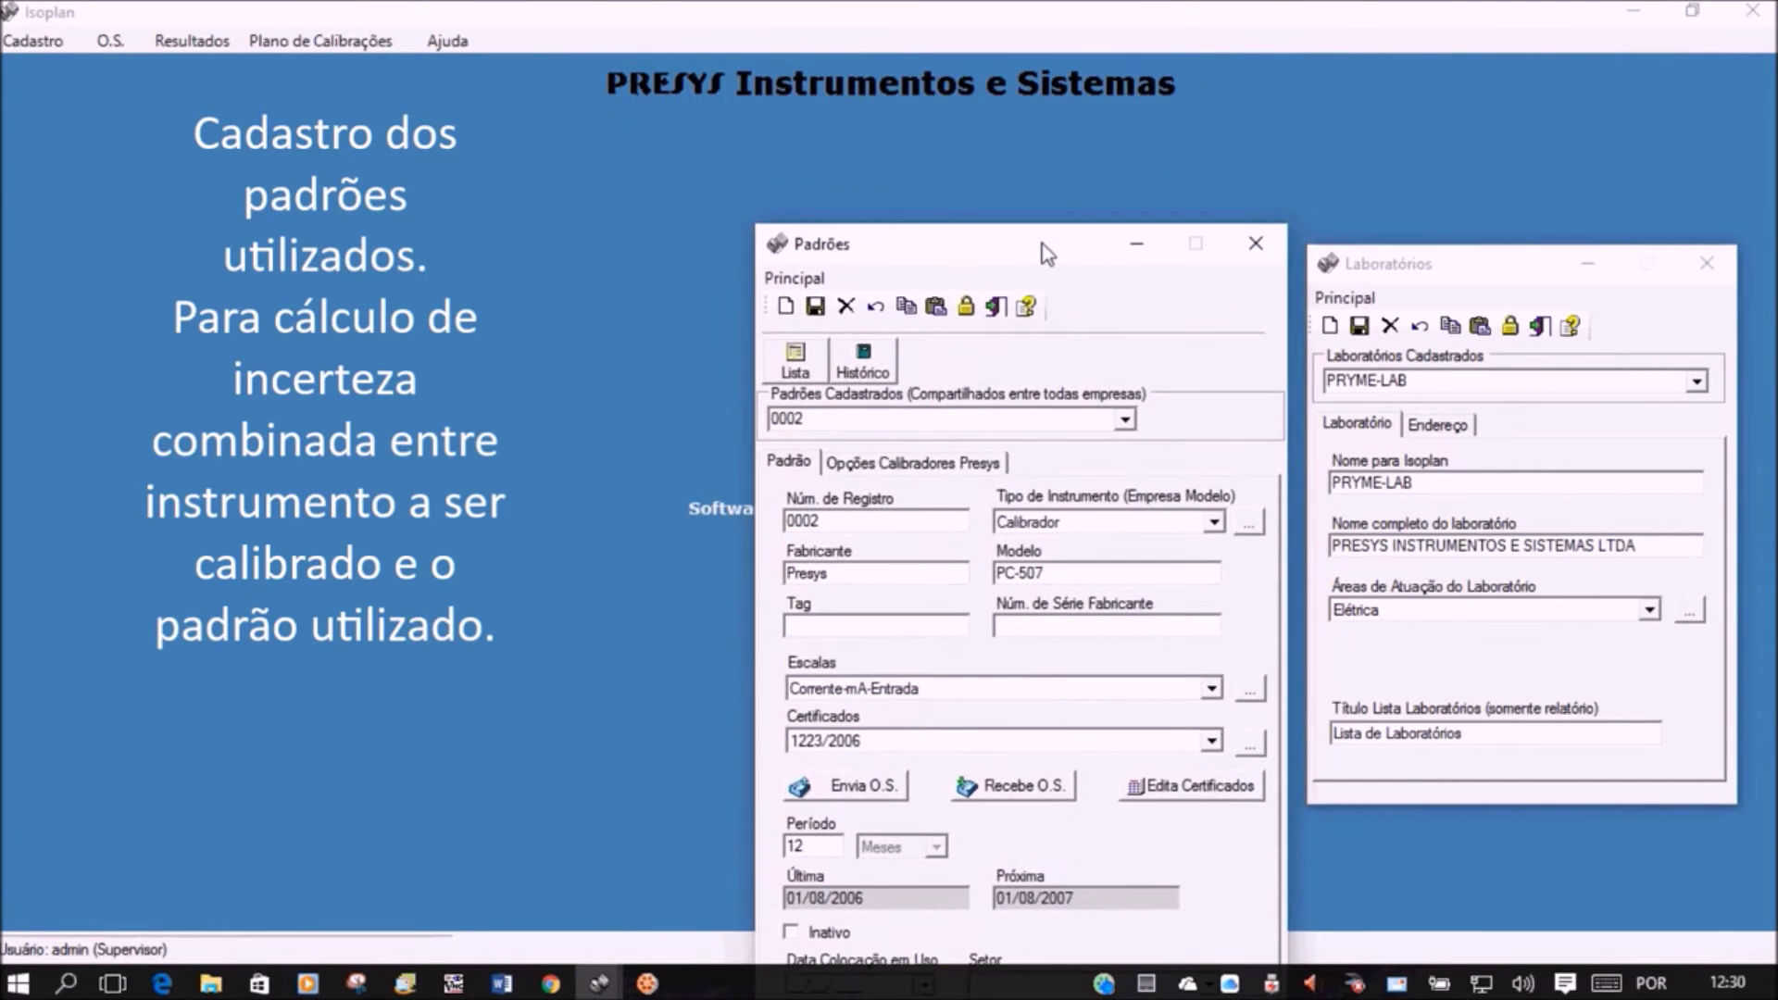
# Open the Procedimentos registry and place its window beside the Padrões window.
pyautogui.click(28, 41)
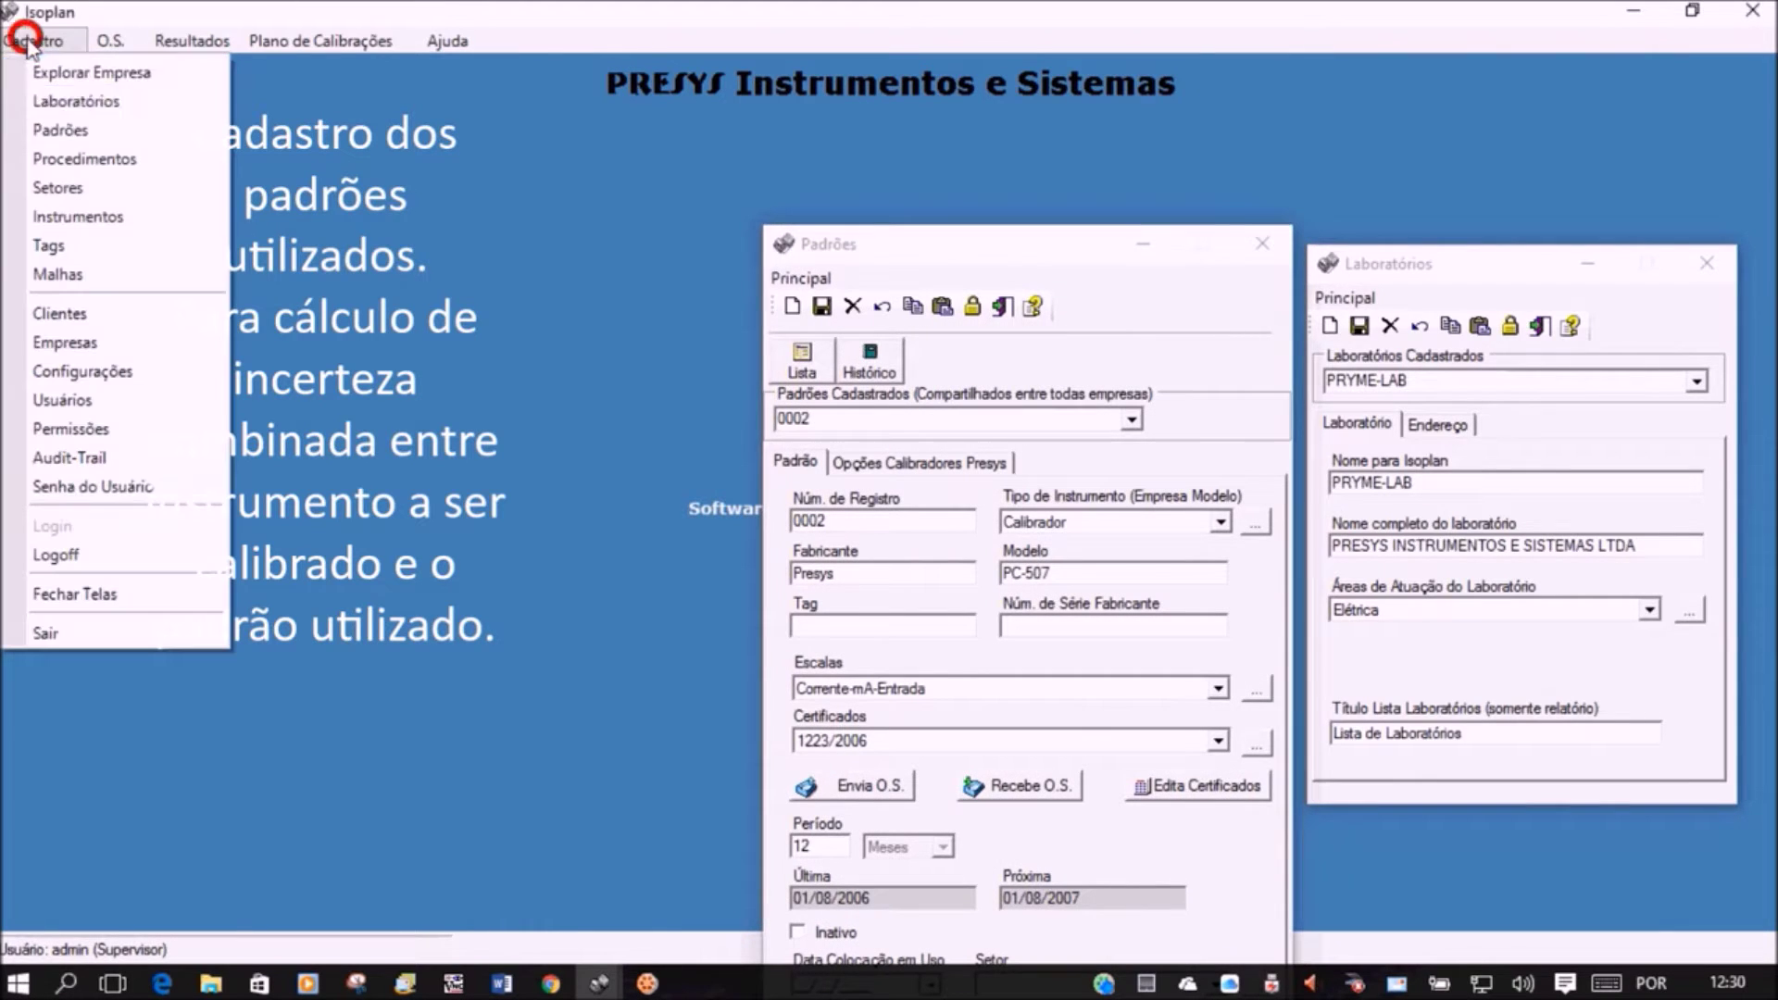
pyautogui.click(60, 162)
pyautogui.moveTo(952, 193); pyautogui.dragTo(445, 359)
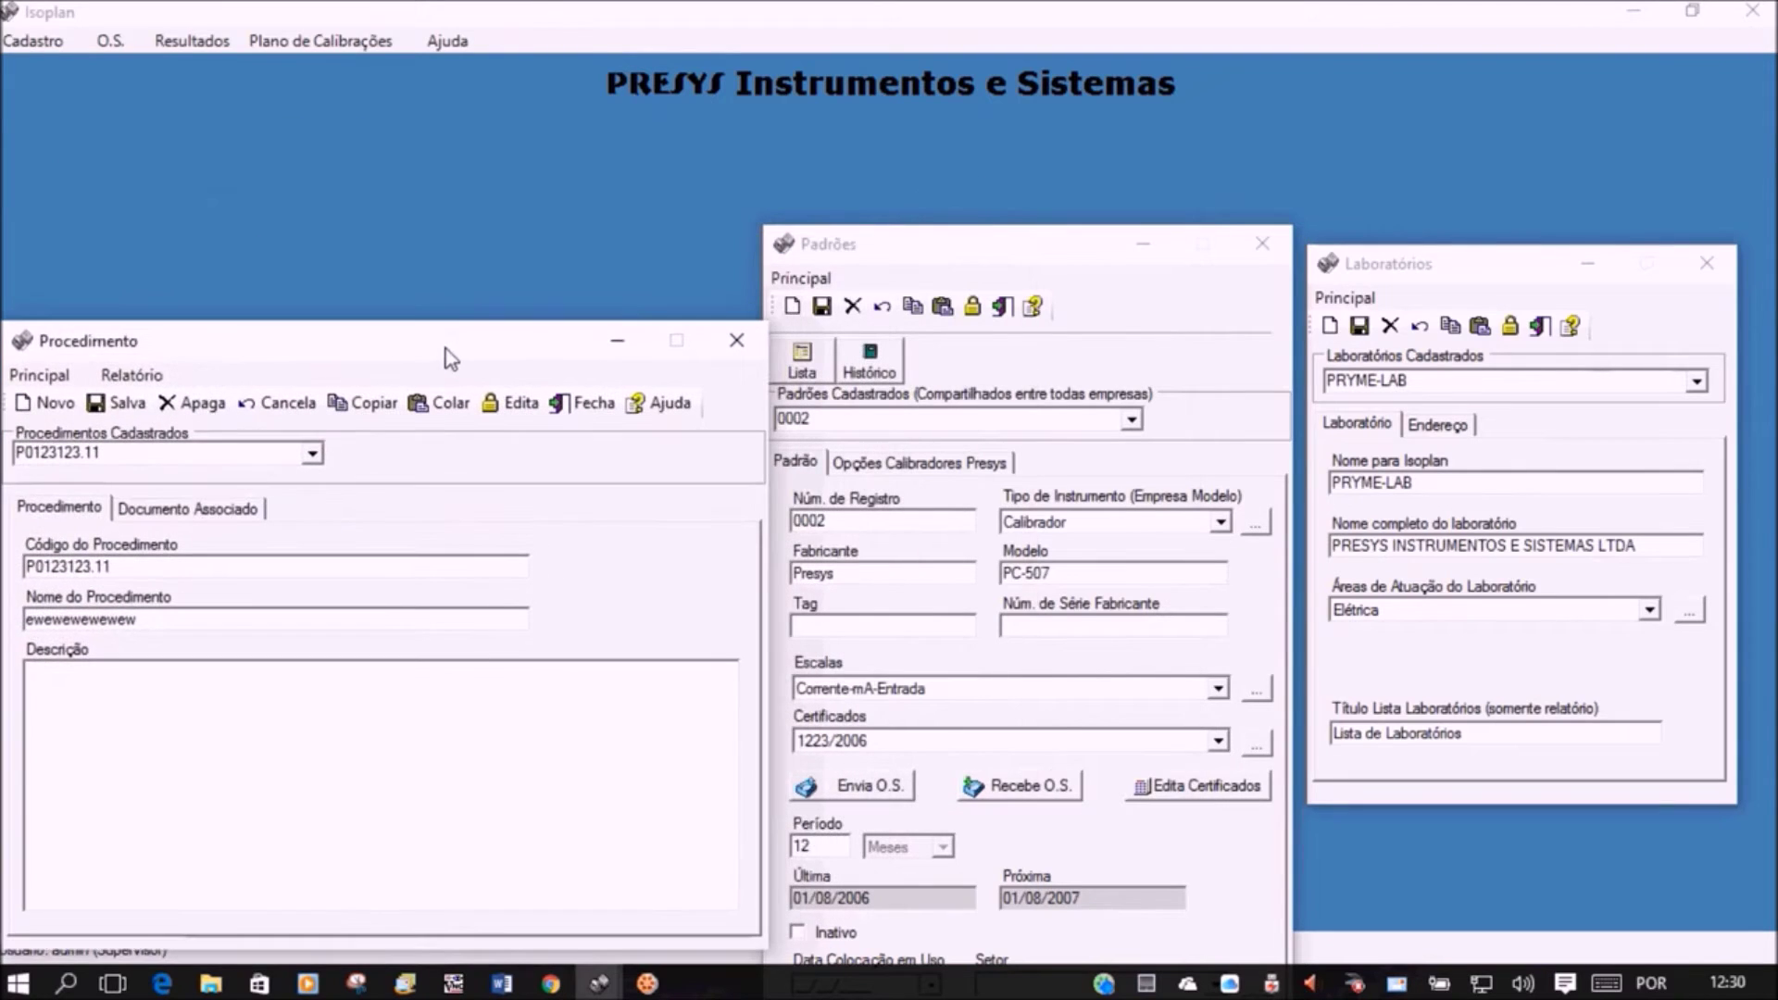
# Open the Instrumentos registry and move its window above the Laboratórios window.
pyautogui.click(37, 41)
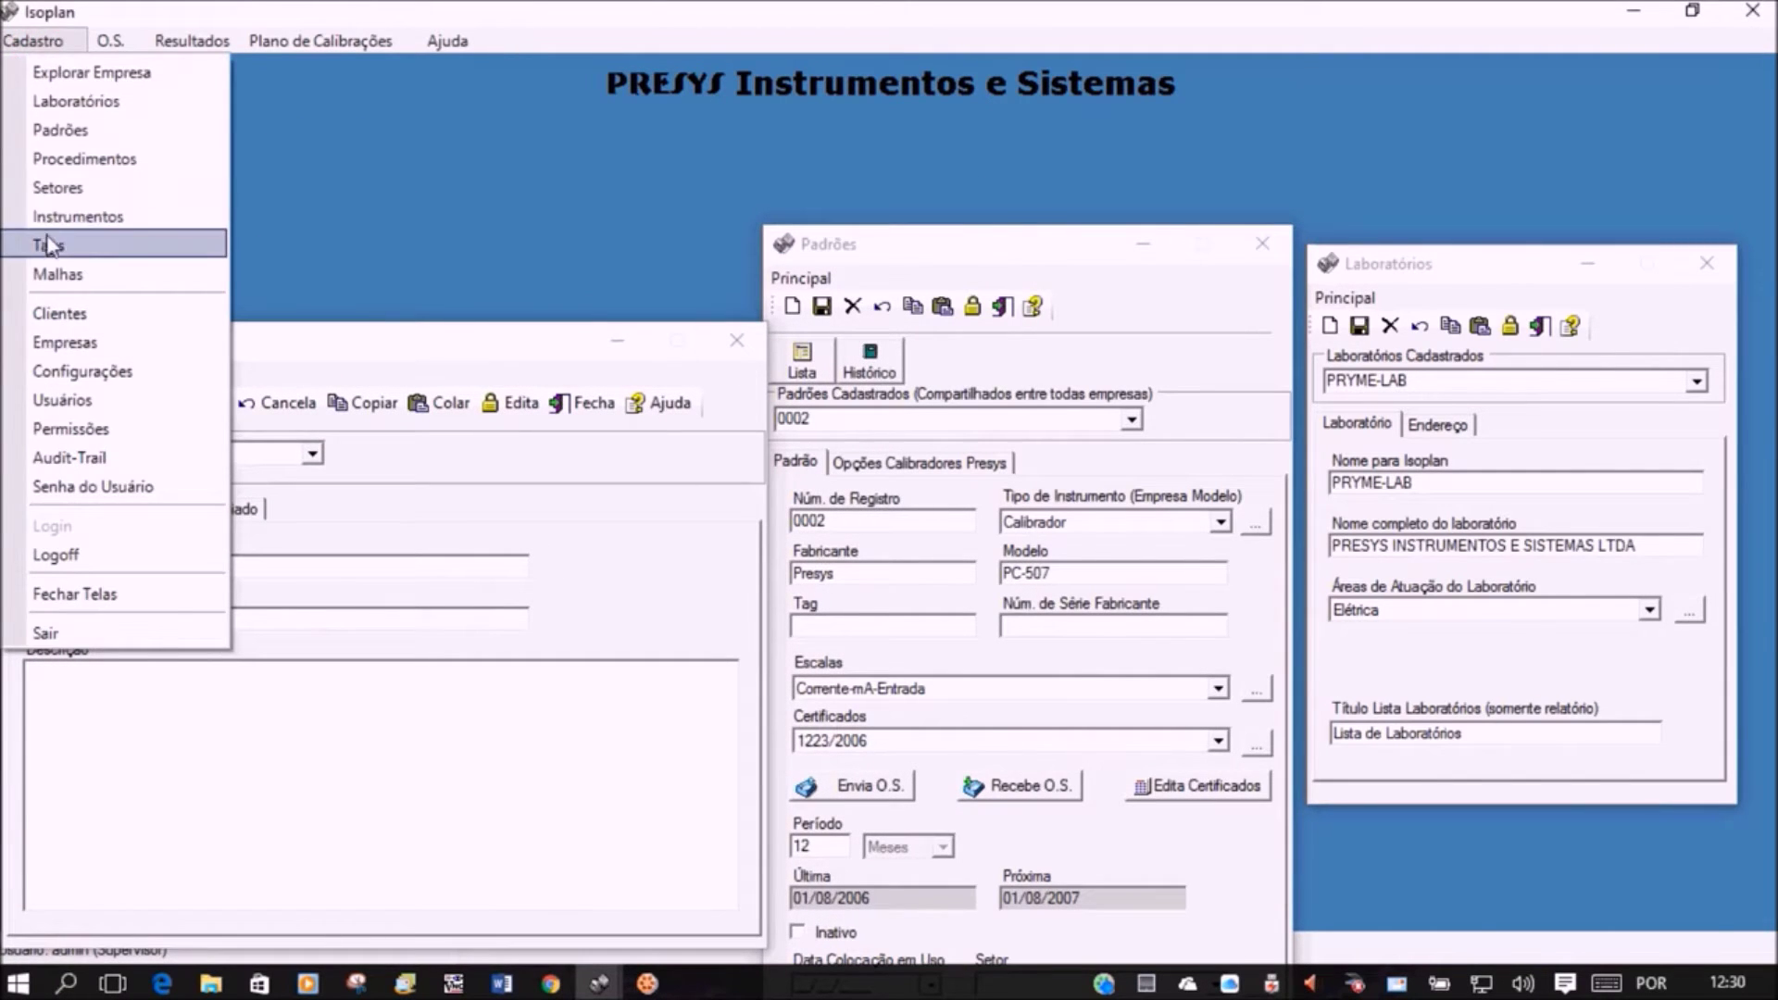
pyautogui.click(68, 216)
pyautogui.moveTo(726, 248); pyautogui.dragTo(1230, 116)
# Open the Tags registry and close the Instrumentos, Laboratórios, Procedimento and Padrões windows.
pyautogui.click(15, 41)
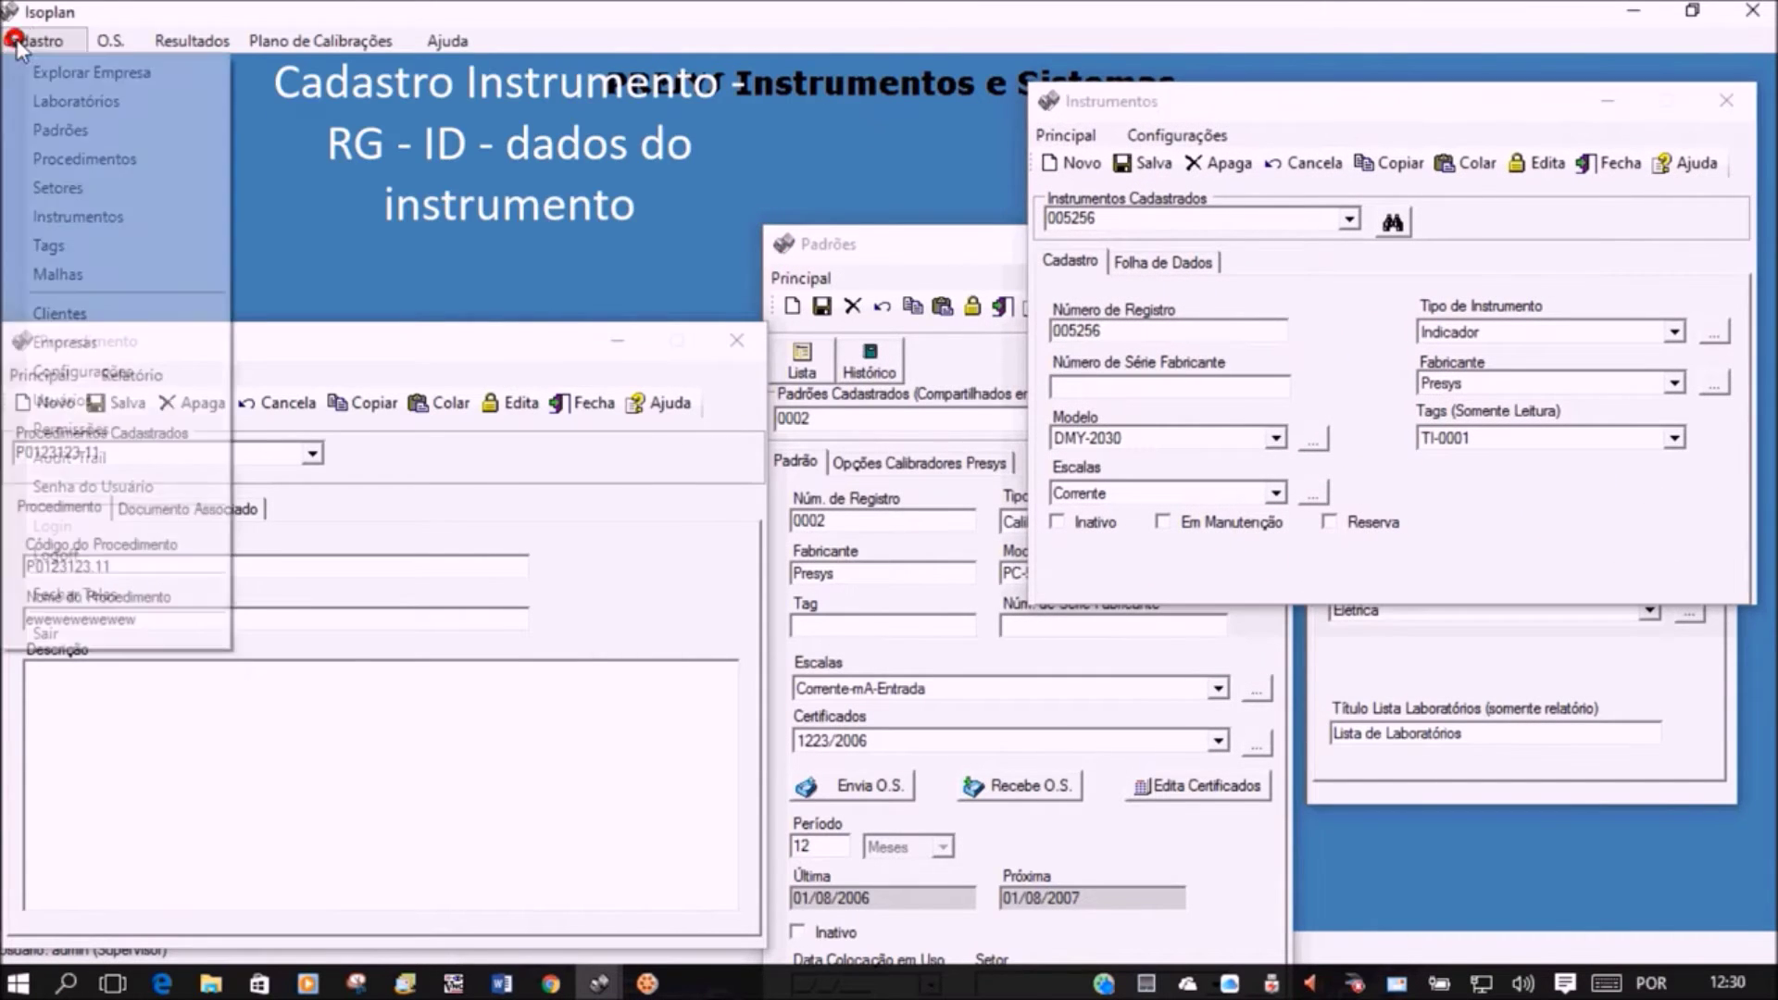
pyautogui.click(74, 246)
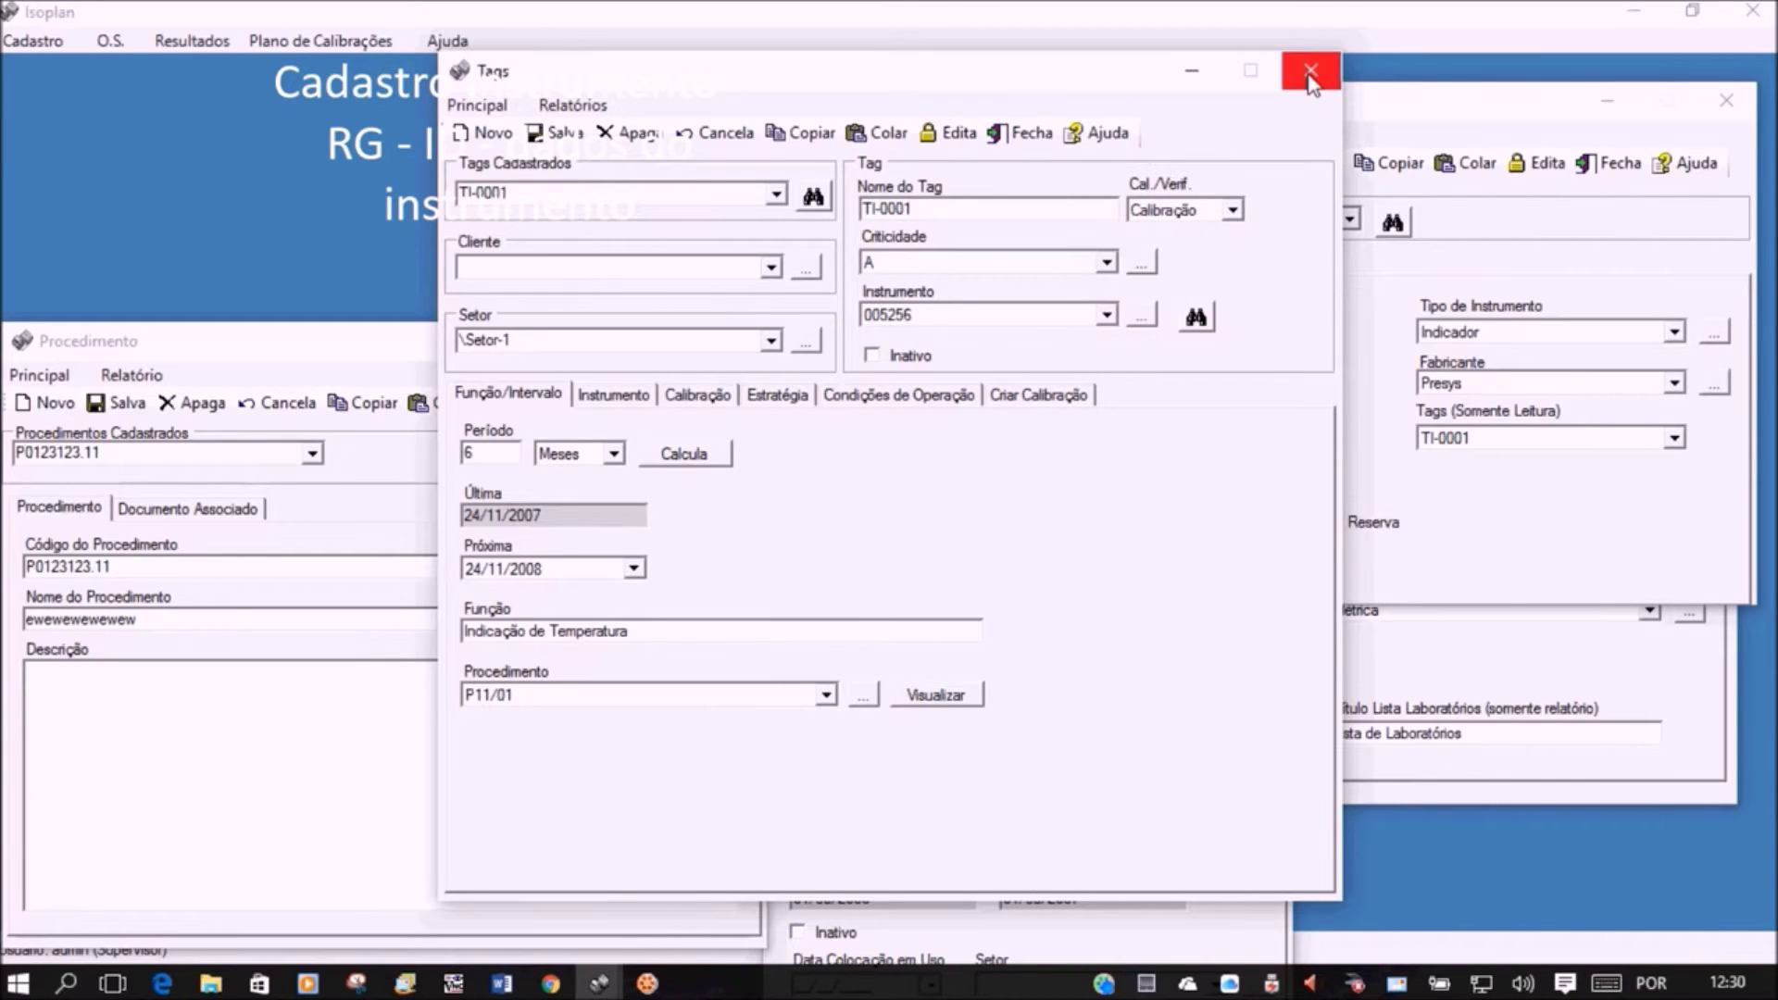
pyautogui.click(1725, 101)
pyautogui.click(1706, 263)
pyautogui.click(178, 334)
pyautogui.click(728, 341)
pyautogui.click(1079, 938)
pyautogui.click(1261, 240)
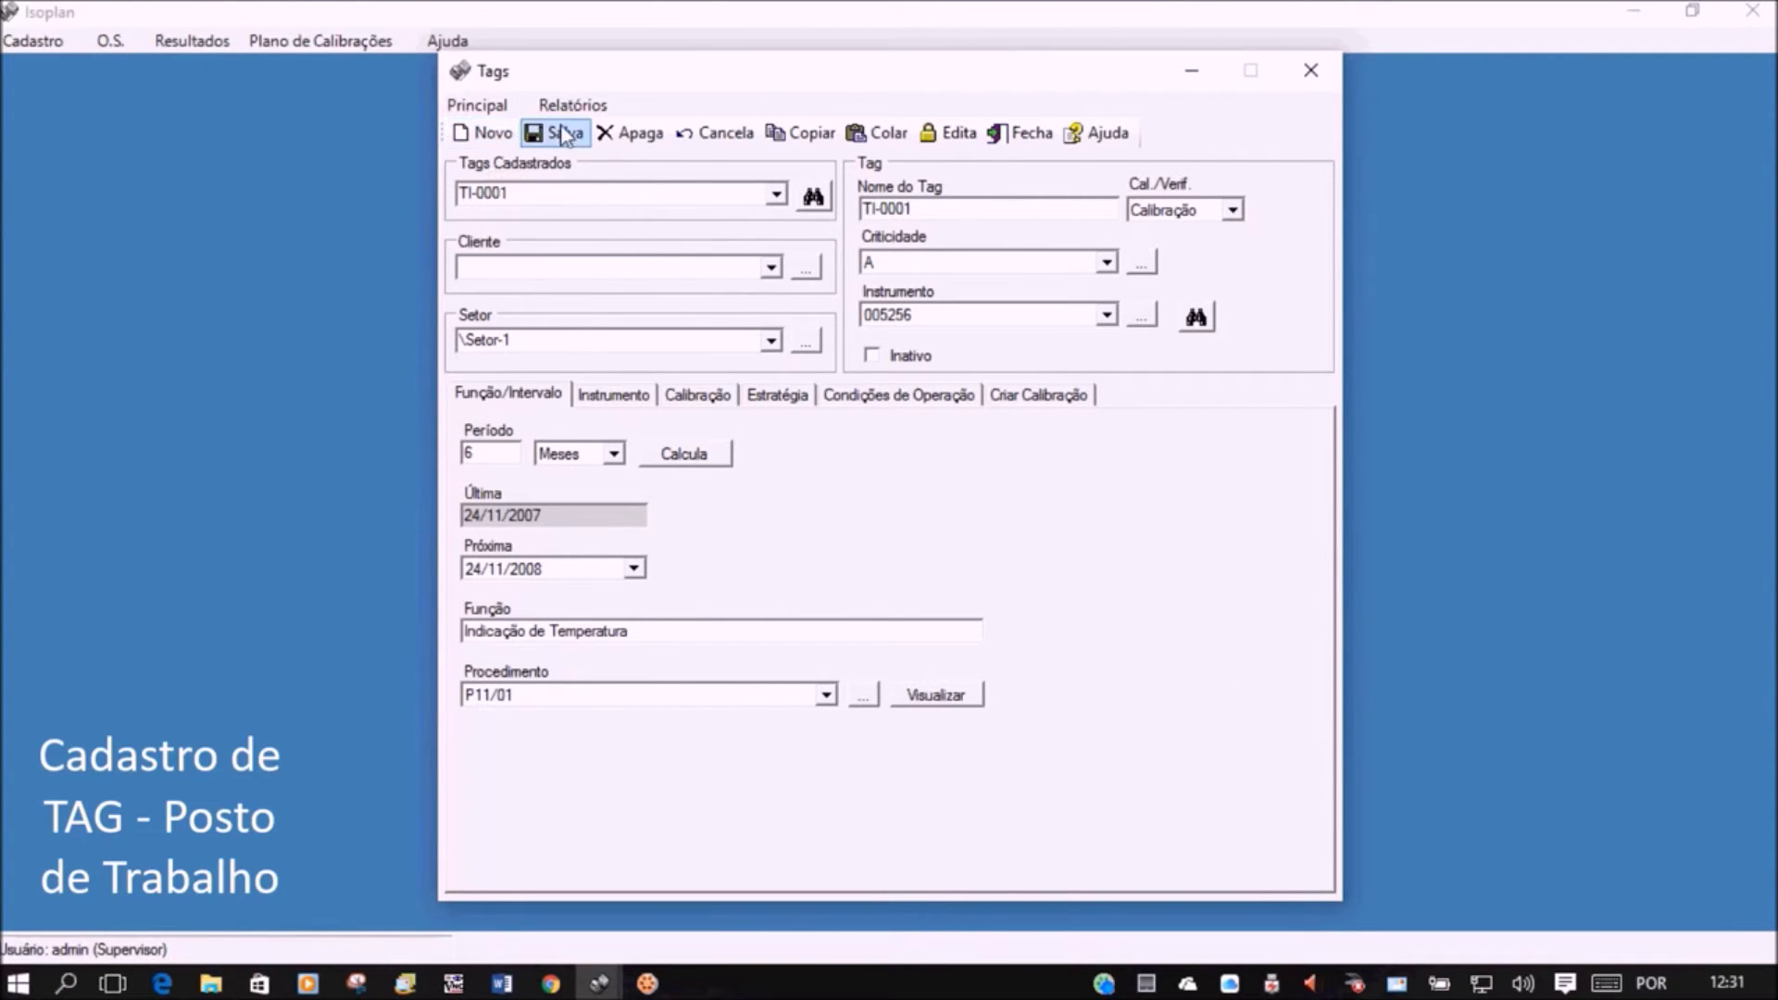
# Review the instrument data, calibration settings, strategy and operating conditions of tag TI-0001.
pyautogui.click(611, 399)
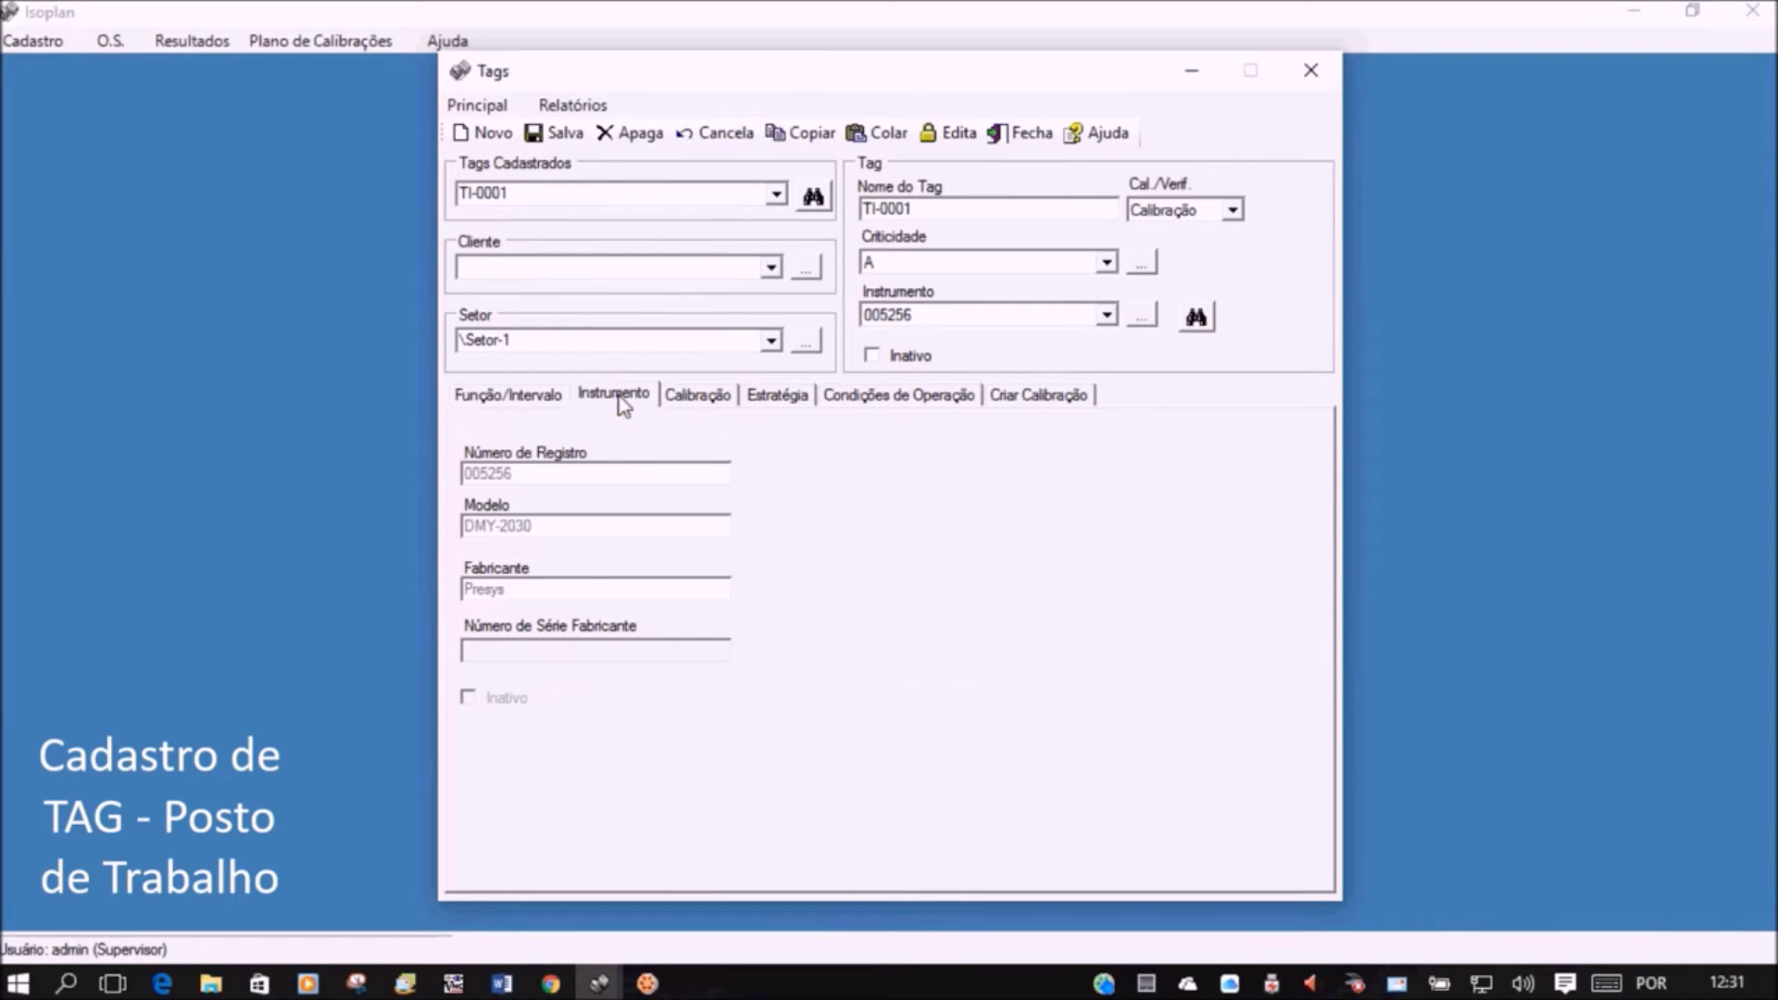
pyautogui.click(703, 393)
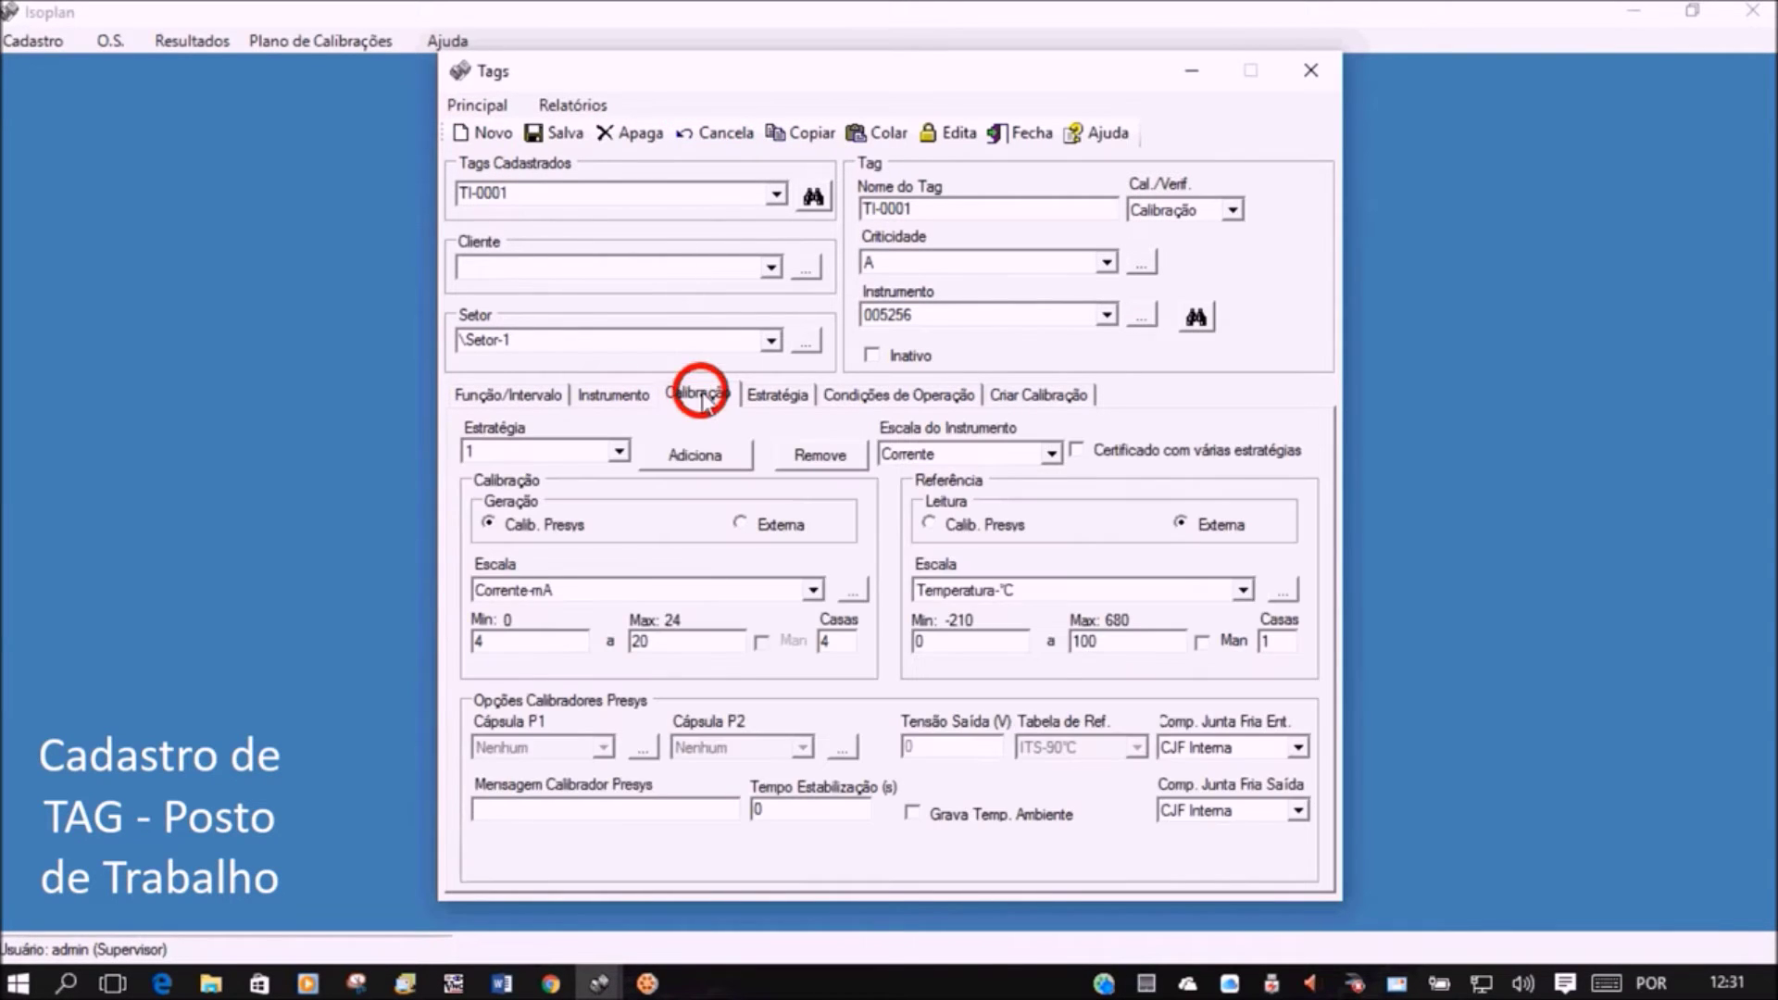
pyautogui.click(783, 396)
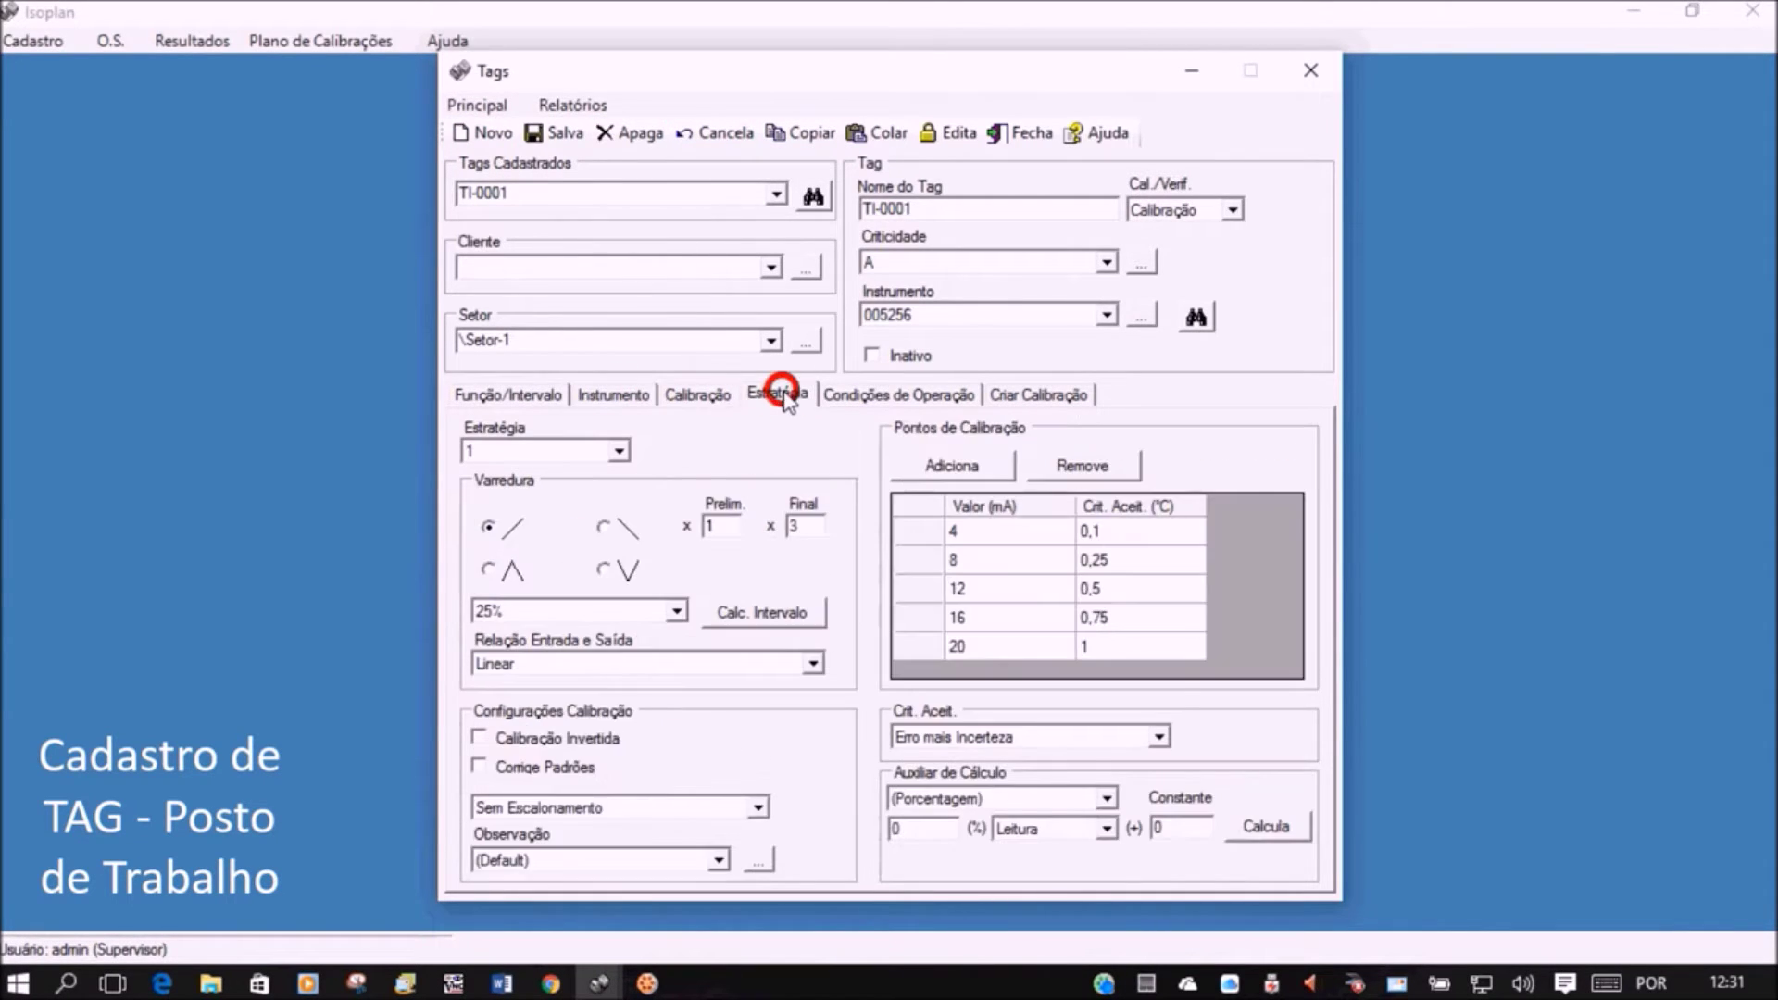
pyautogui.click(896, 390)
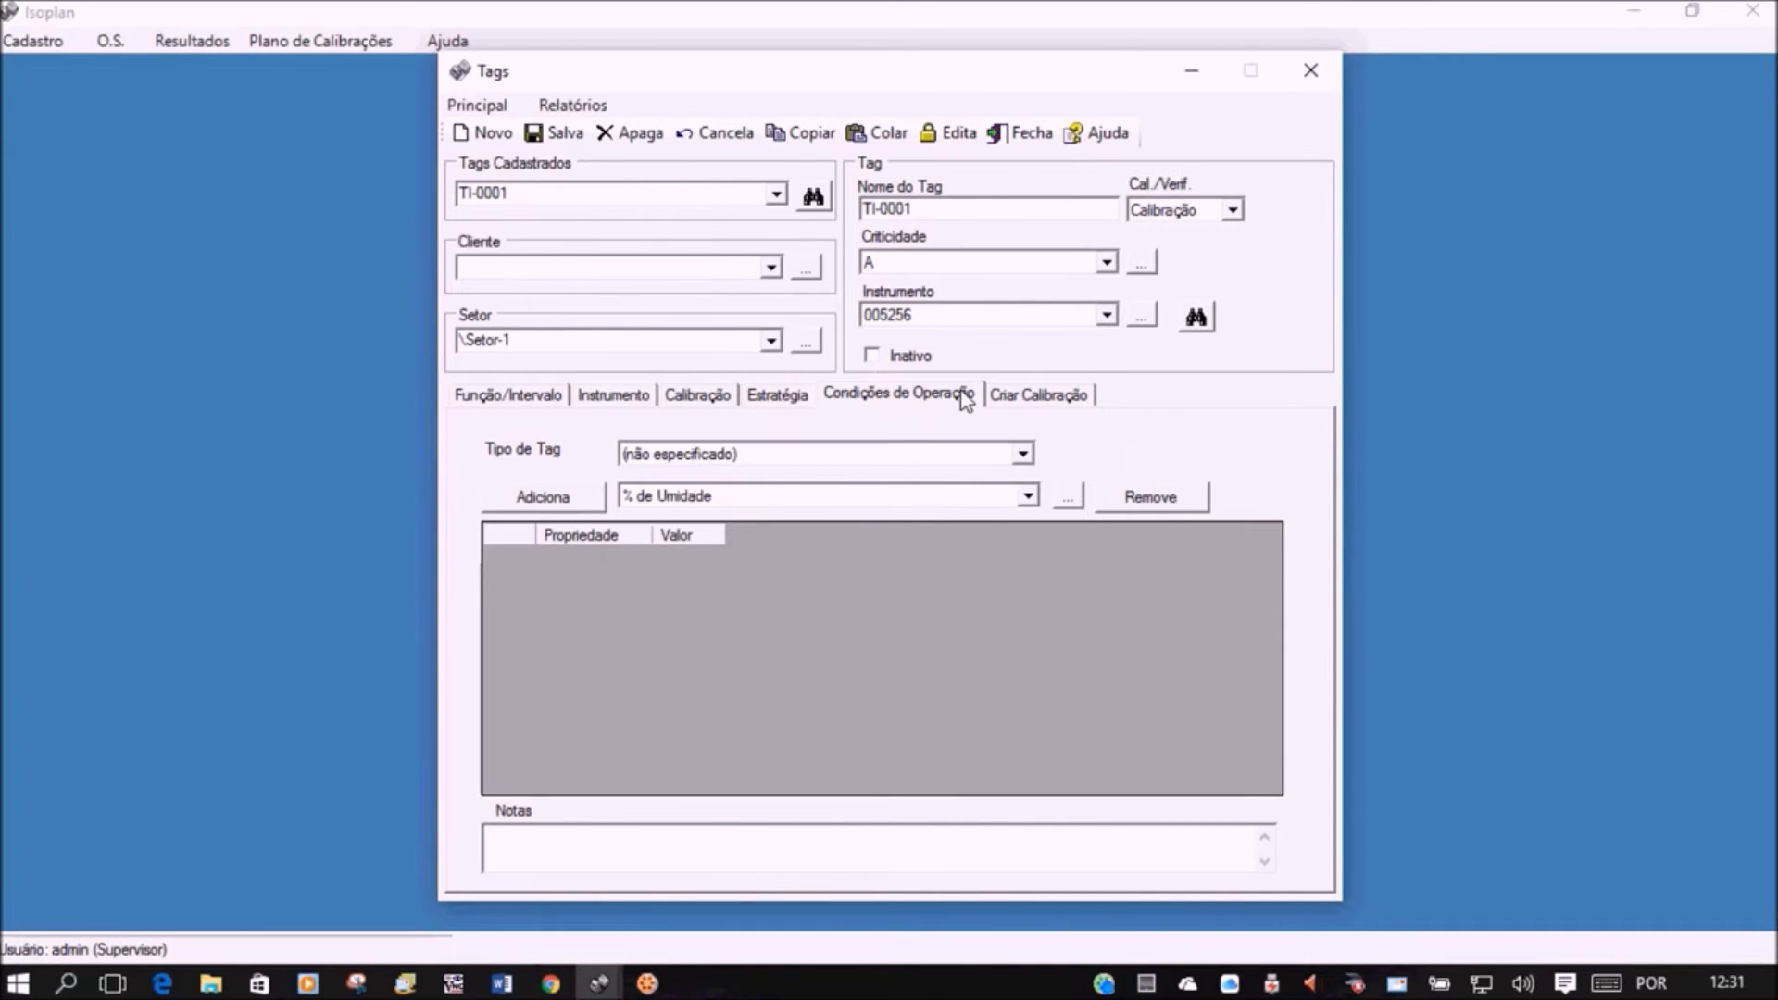
# Check the tag's acceptance criterion options and its calibration generation and reading settings, and close the Tags window.
pyautogui.click(787, 394)
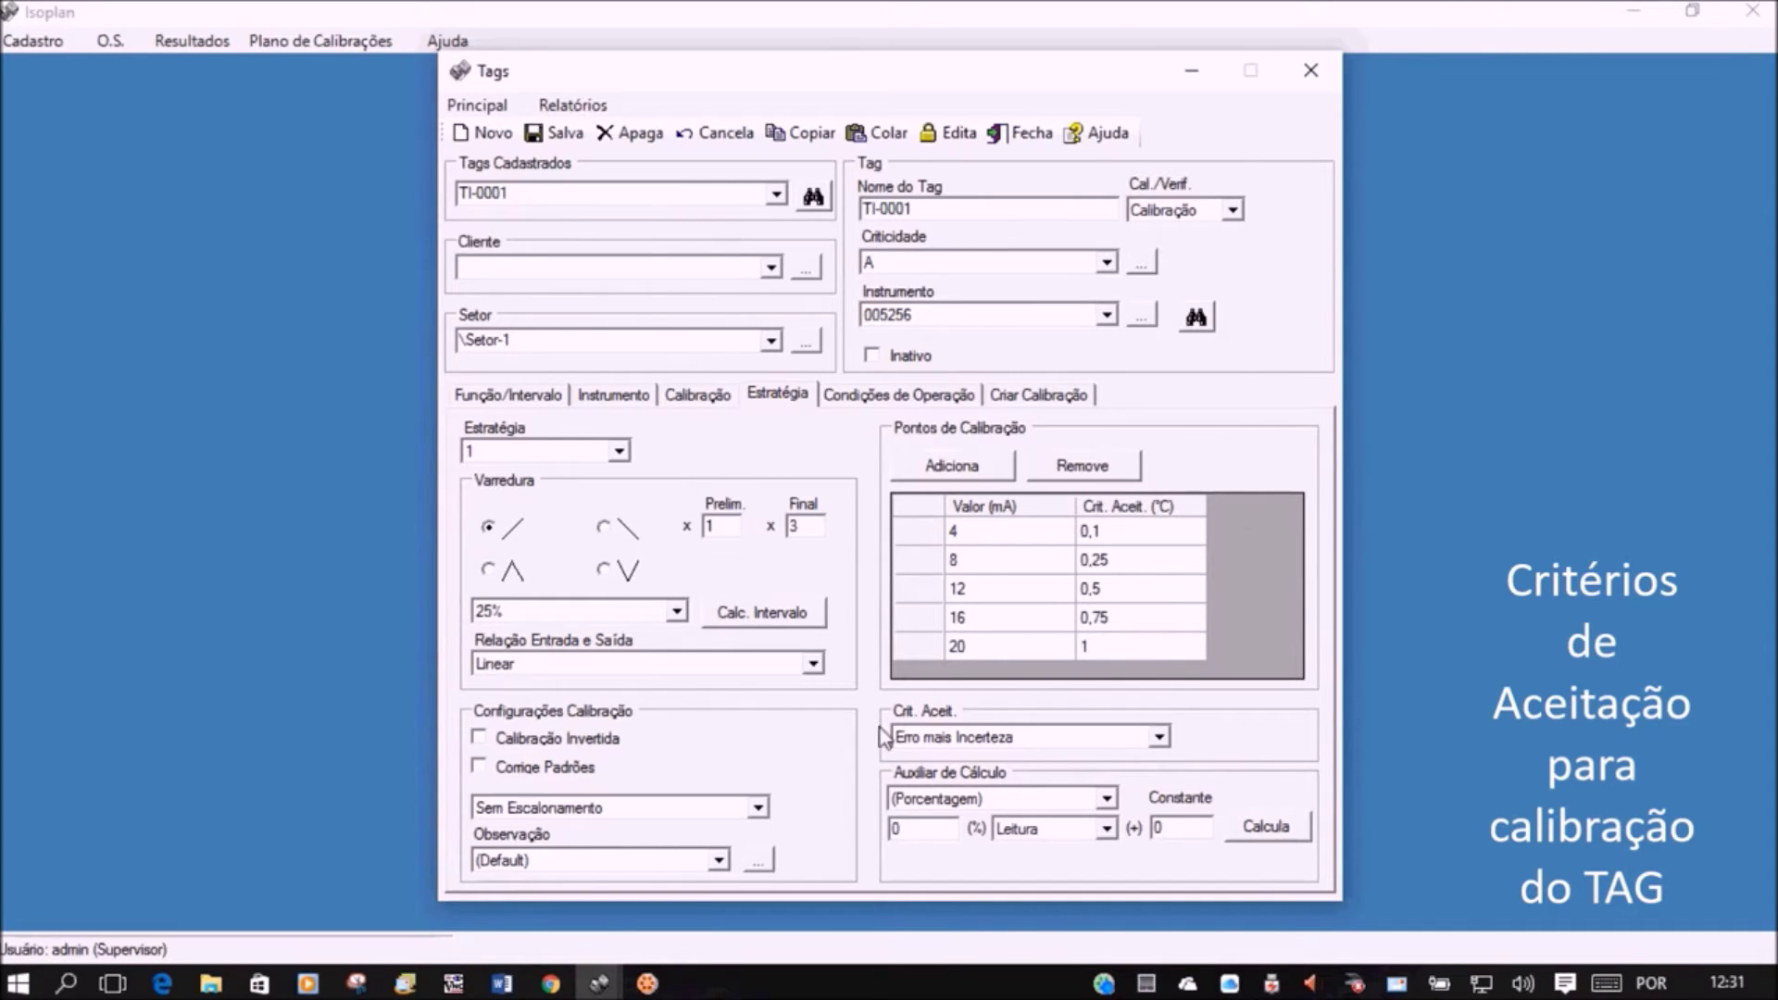
pyautogui.click(1159, 737)
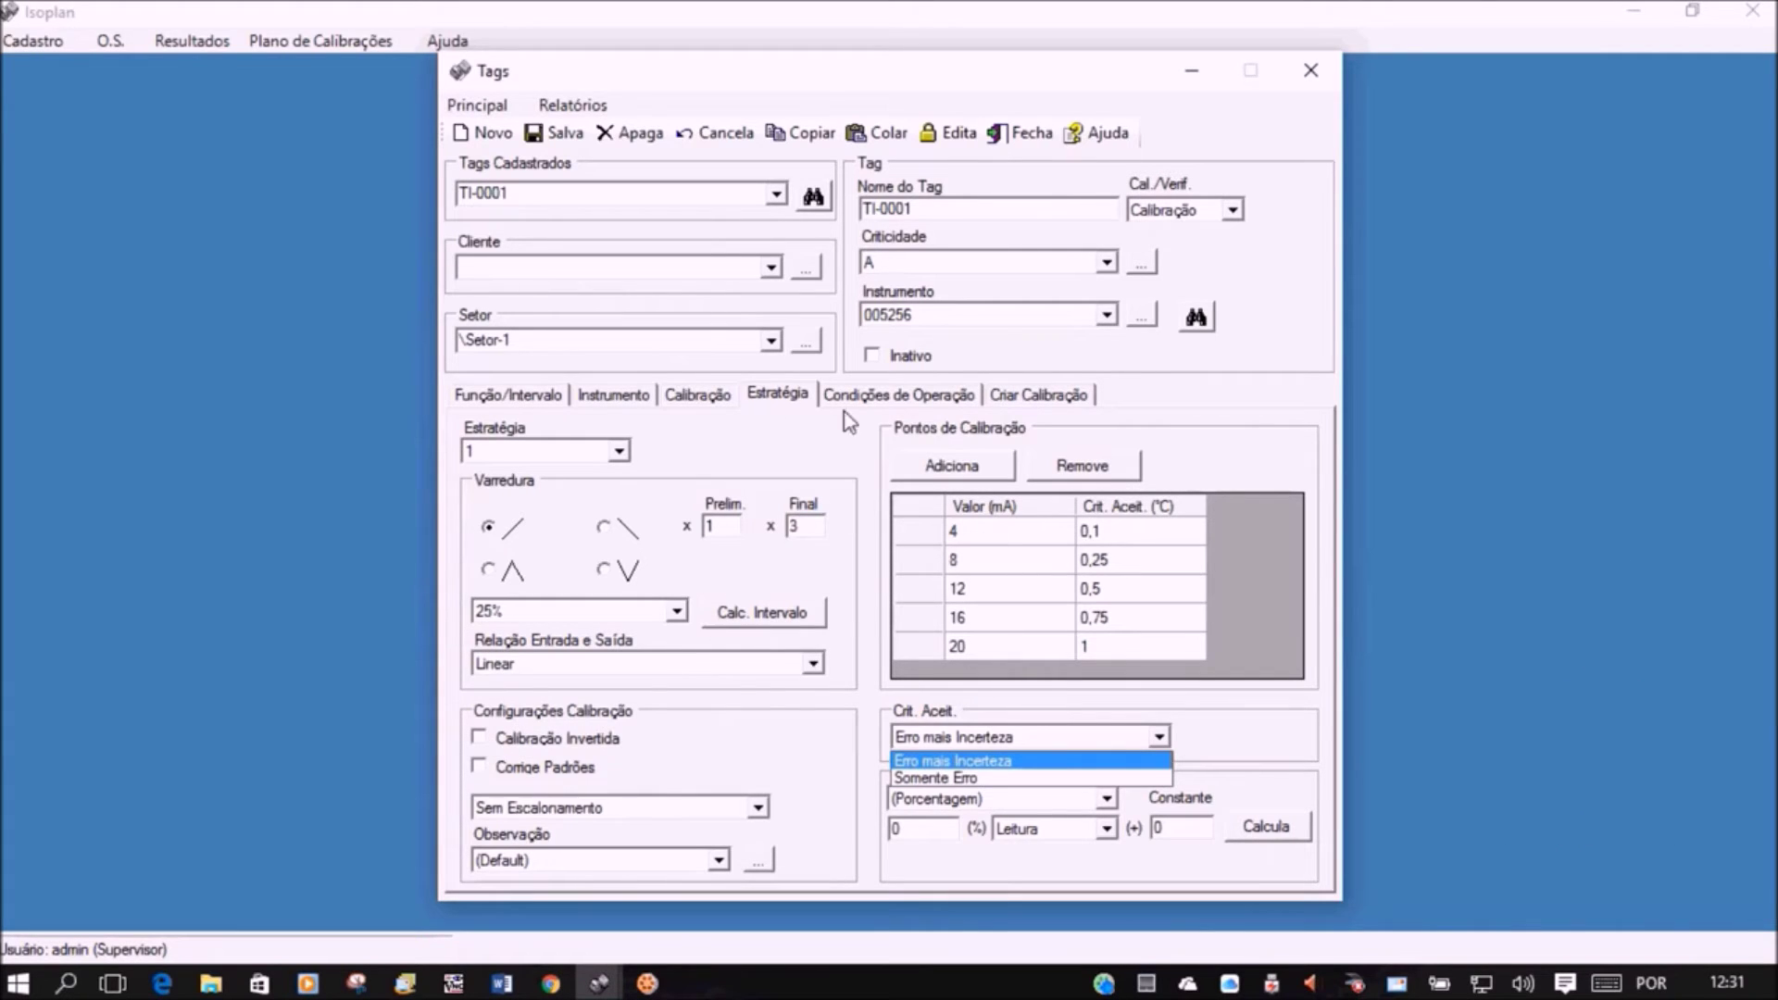
pyautogui.click(702, 396)
pyautogui.click(703, 396)
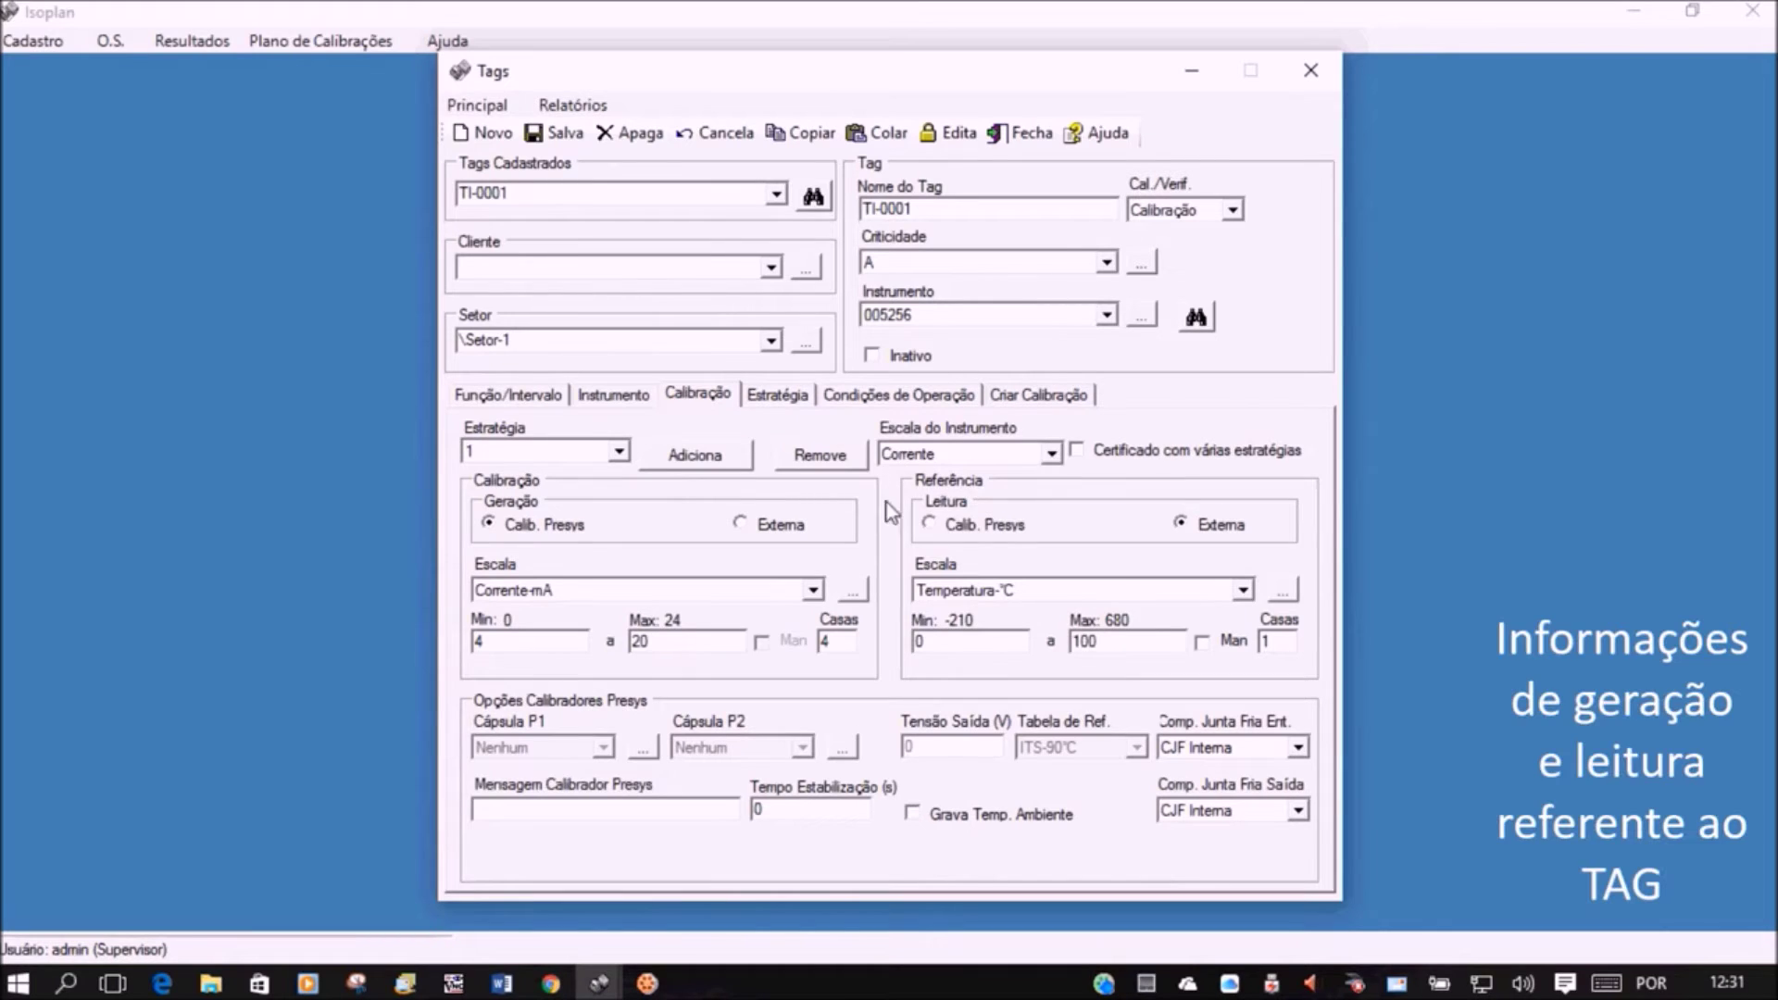
pyautogui.click(1312, 72)
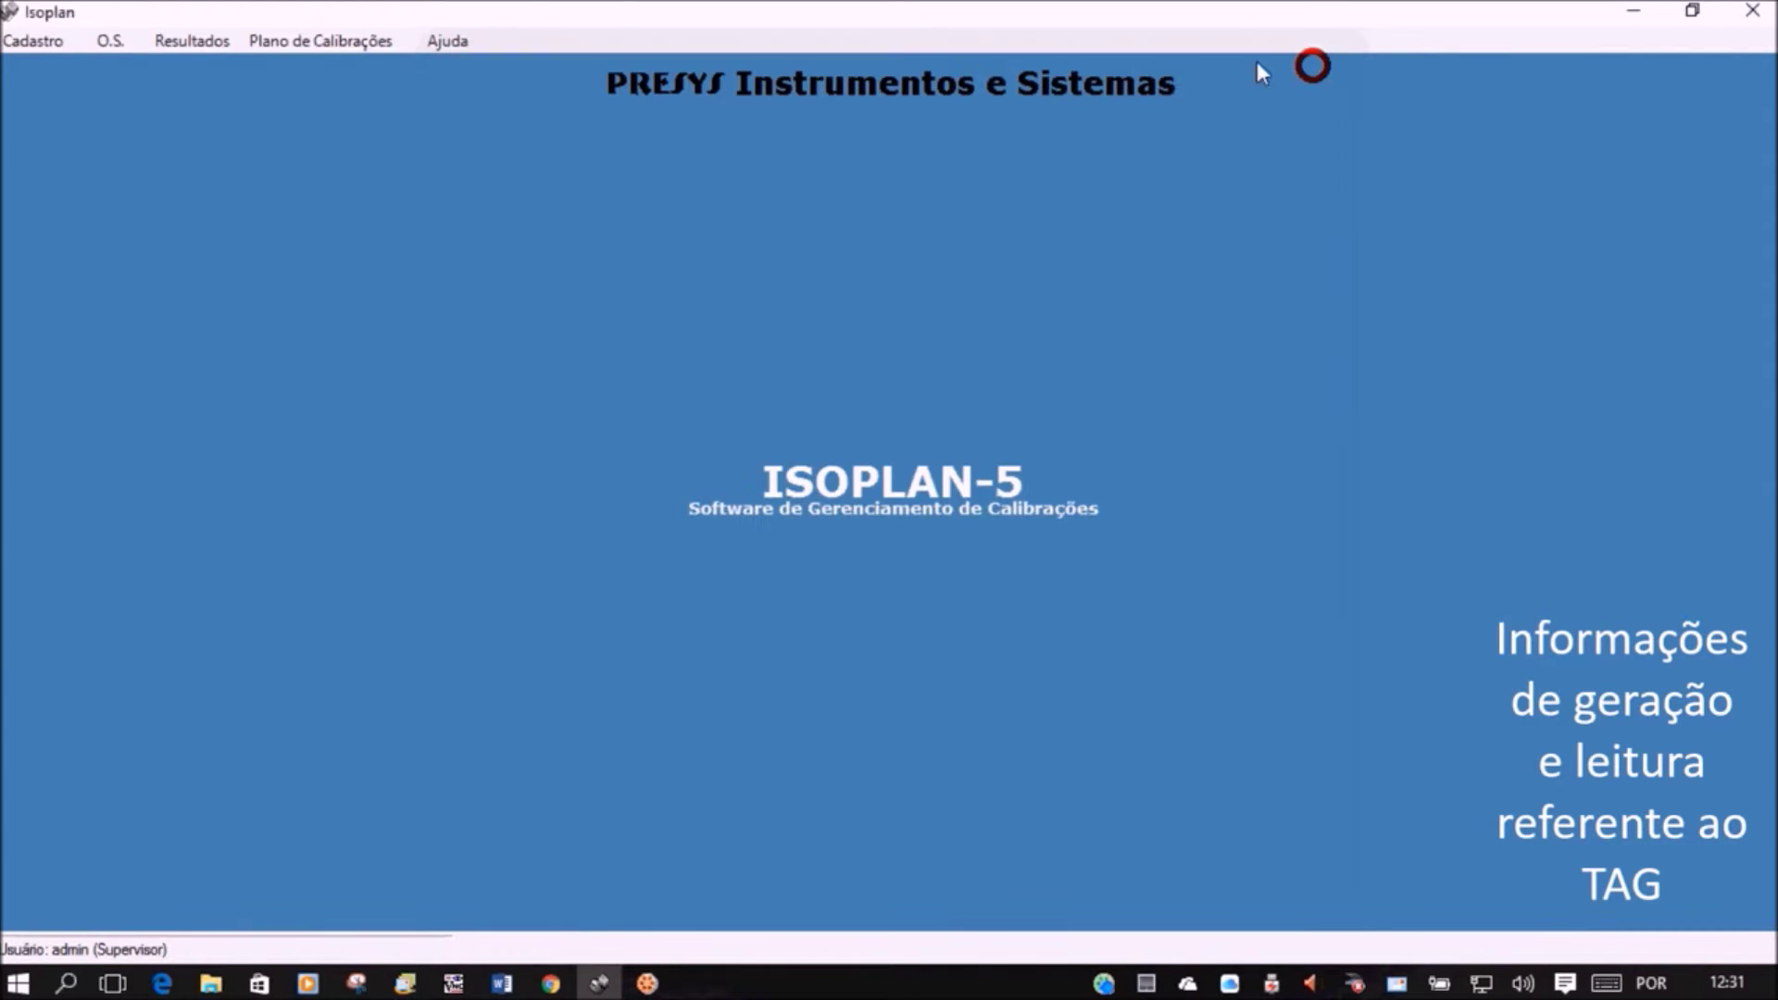
# Open the Malhas registry and view the calibration and strategy settings of the blank loop.
pyautogui.click(23, 41)
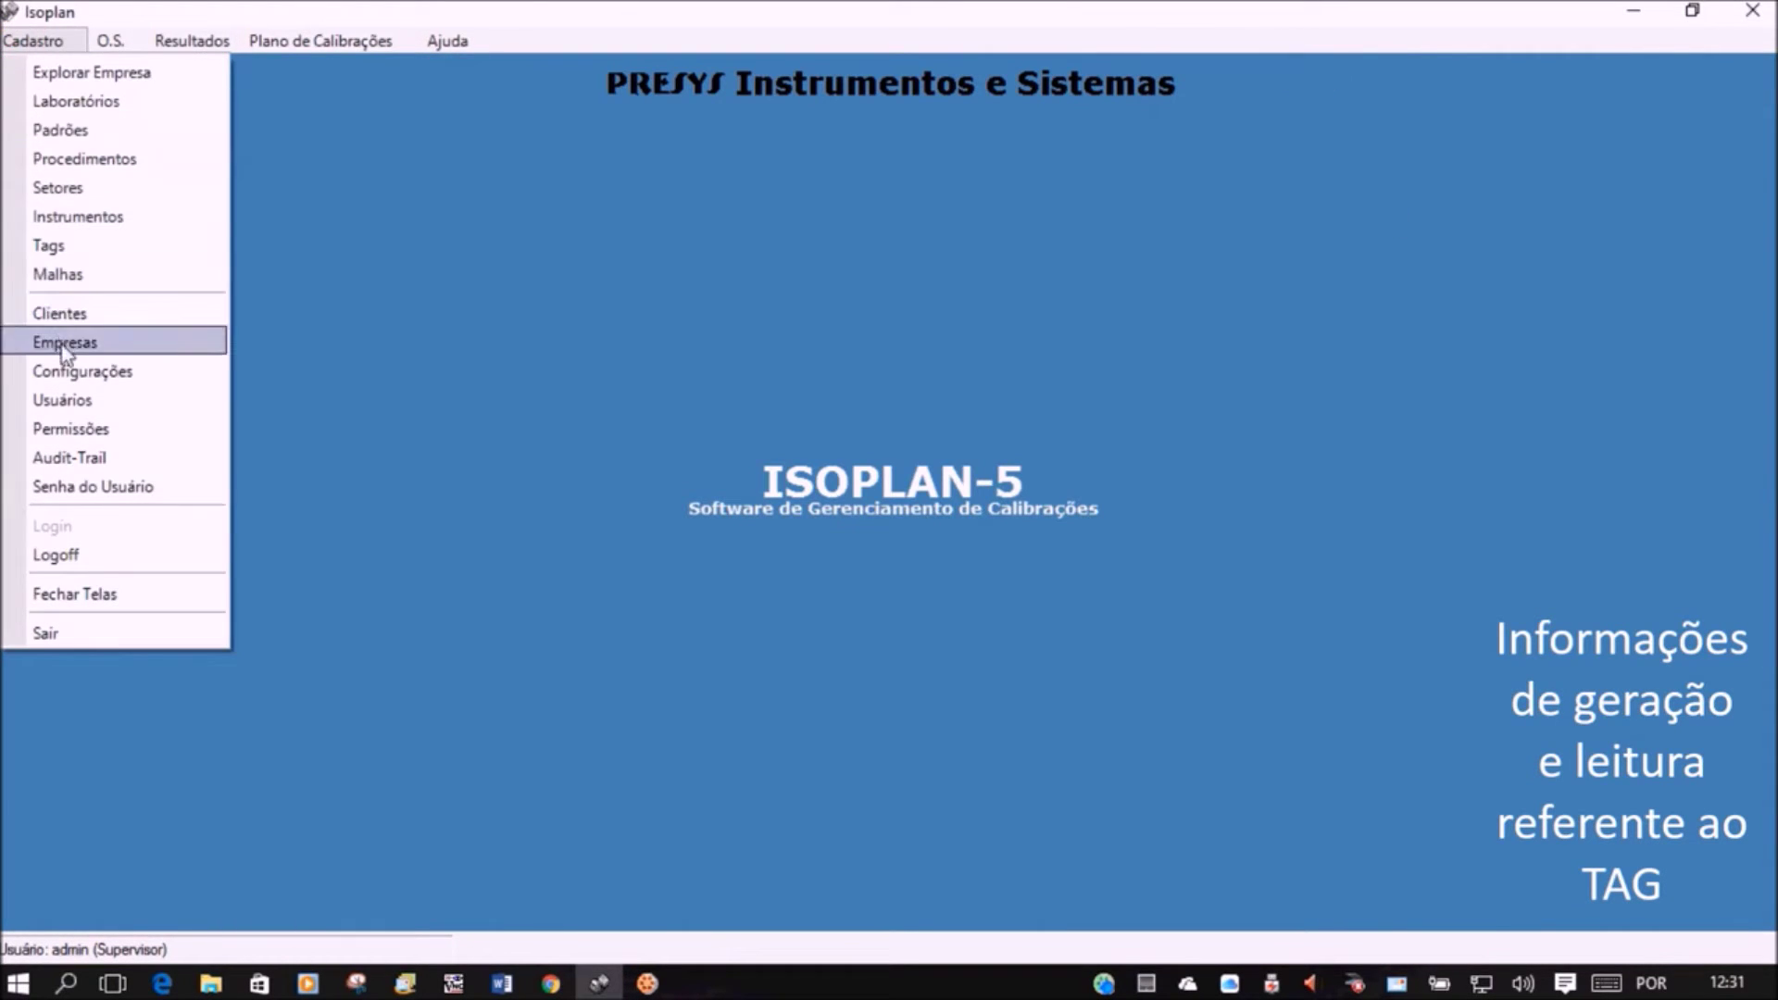
pyautogui.click(78, 275)
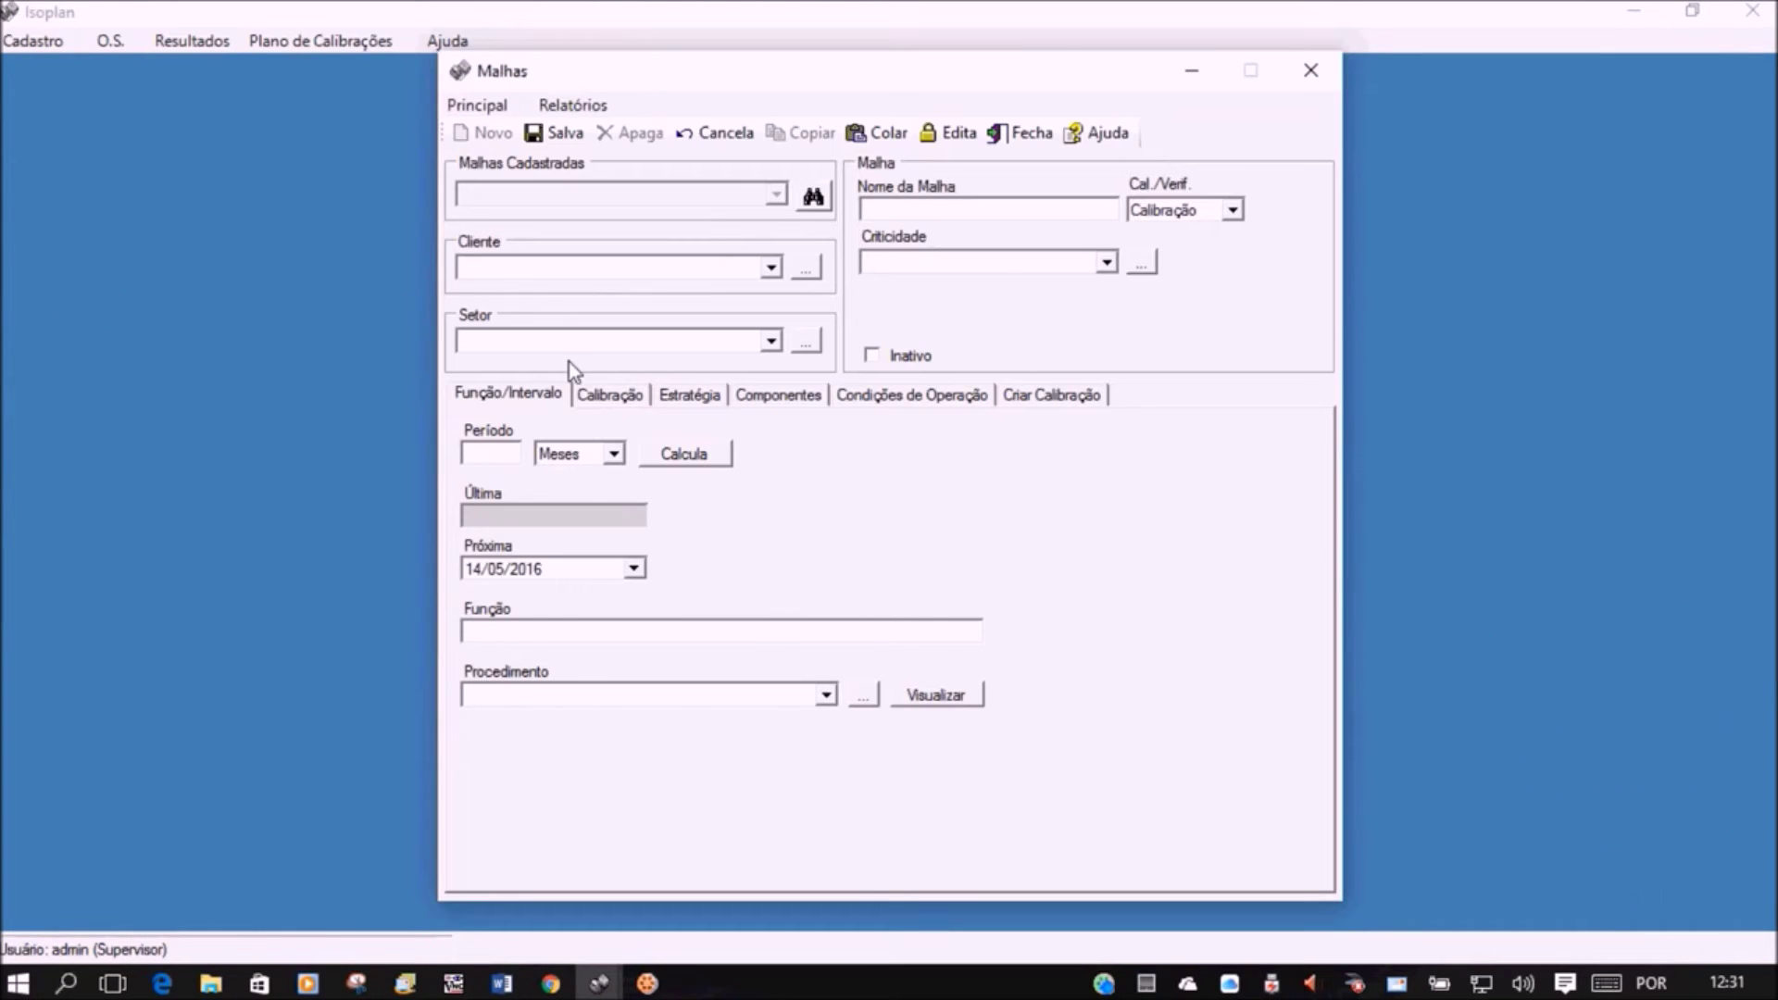
pyautogui.click(607, 393)
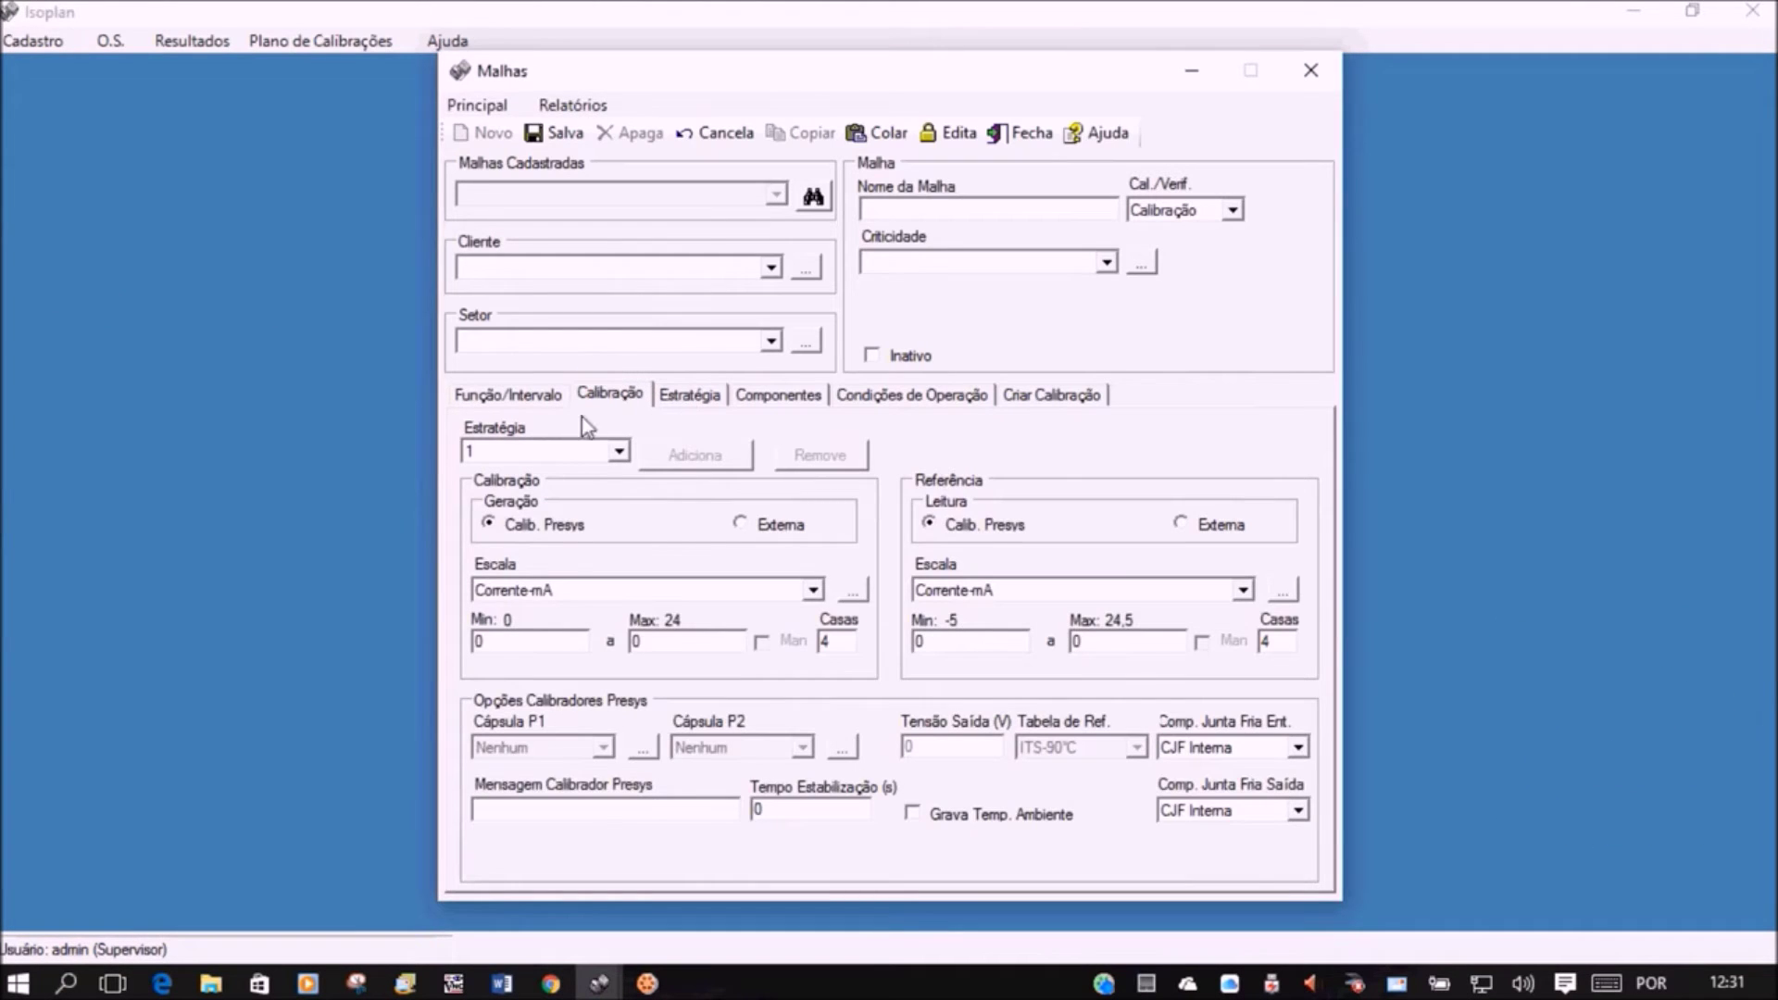
pyautogui.click(689, 393)
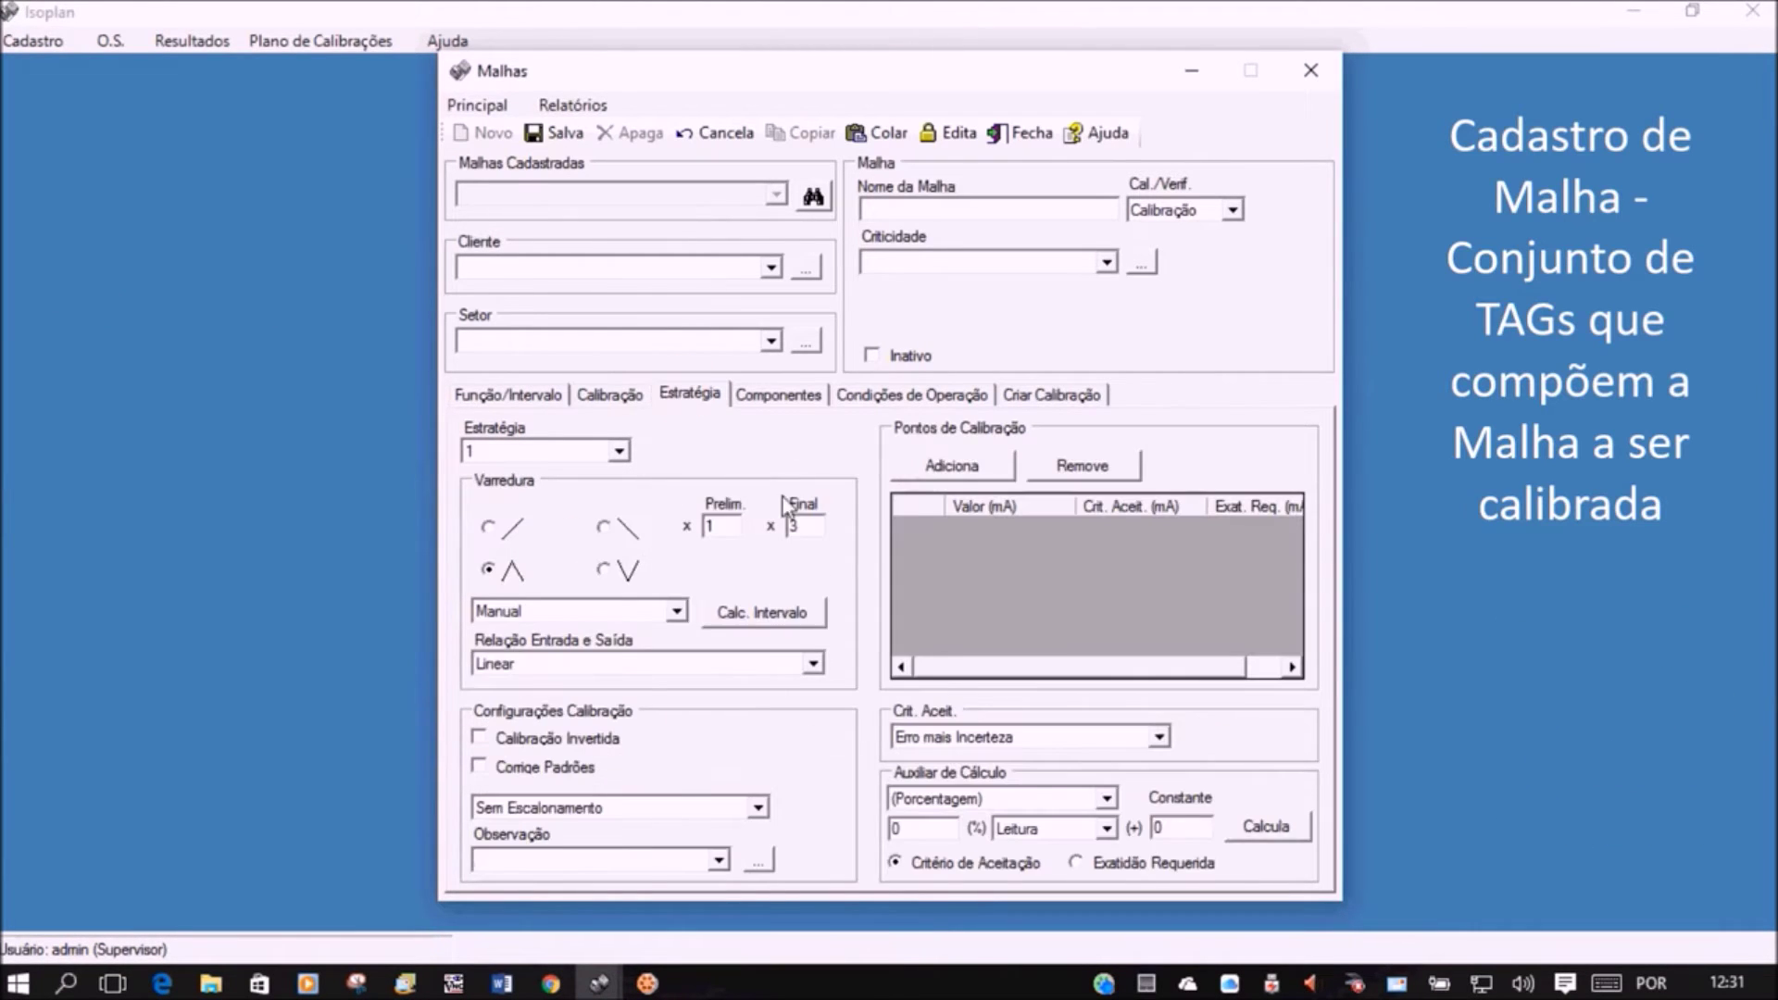
# Add the tags TI-0001 (1), TT-14001 (1) and TT-14002 (1) as components of the new loop.
pyautogui.click(792, 400)
pyautogui.click(560, 453)
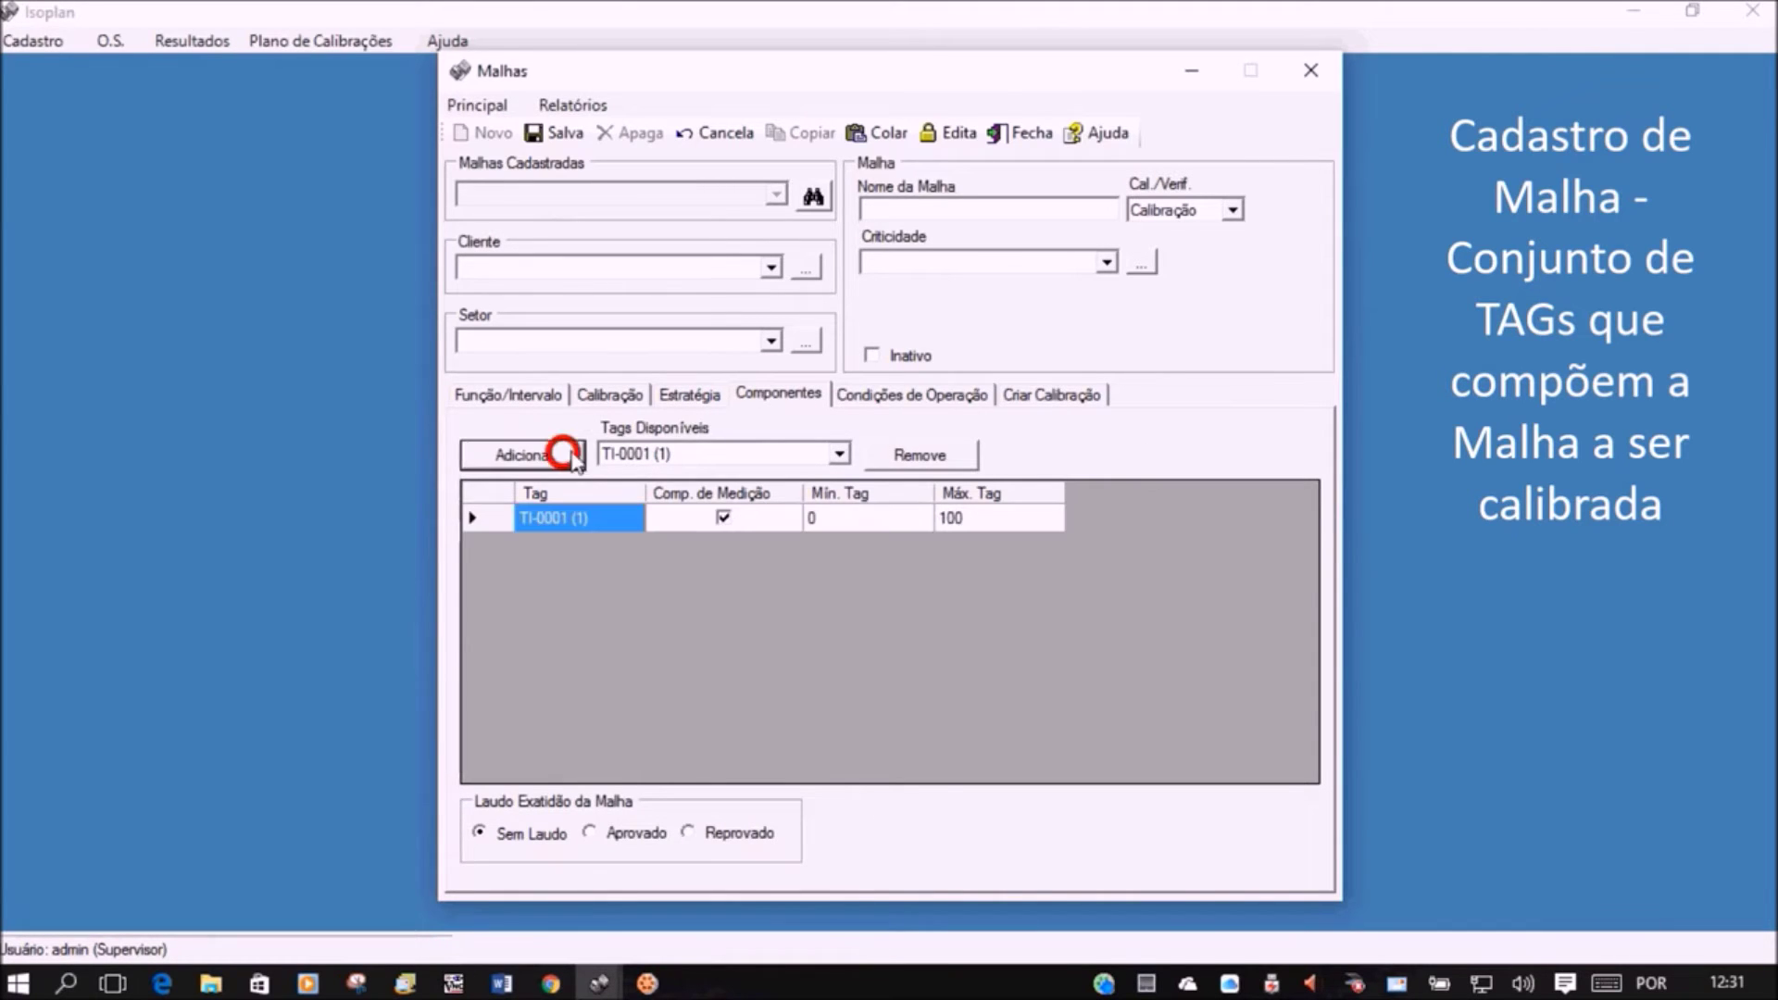
pyautogui.click(839, 454)
pyautogui.click(731, 494)
pyautogui.click(535, 455)
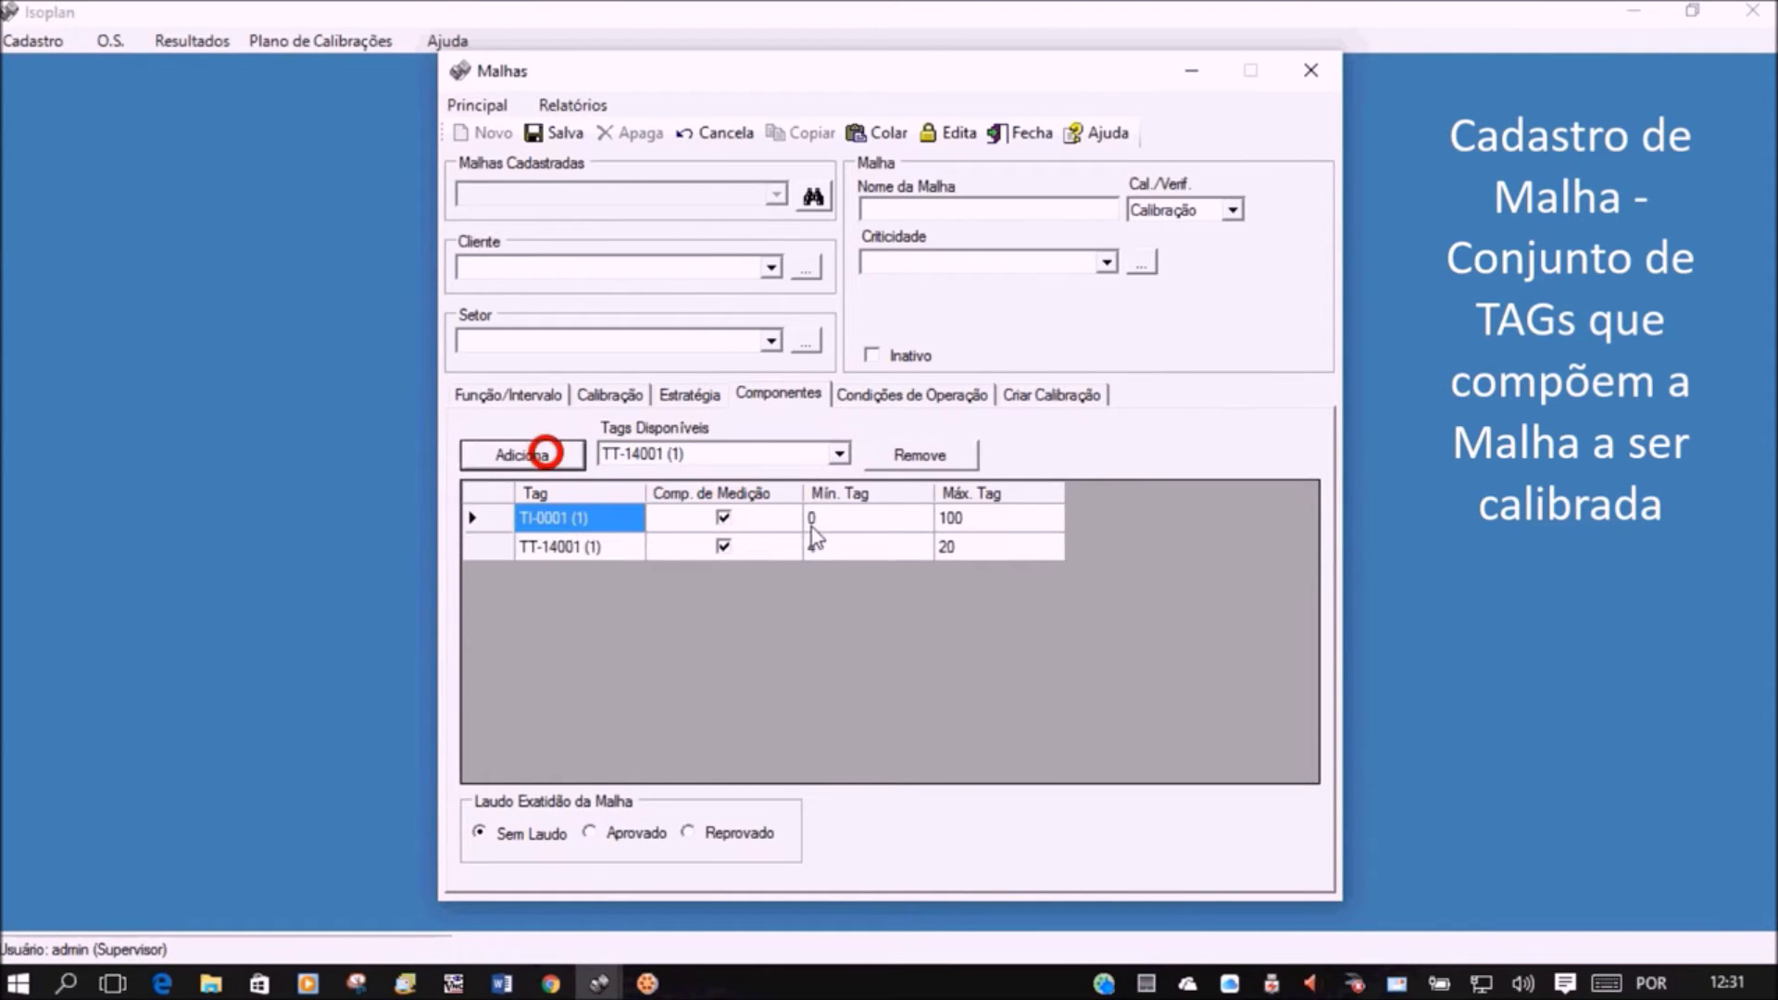
pyautogui.click(839, 453)
pyautogui.click(722, 526)
pyautogui.click(537, 454)
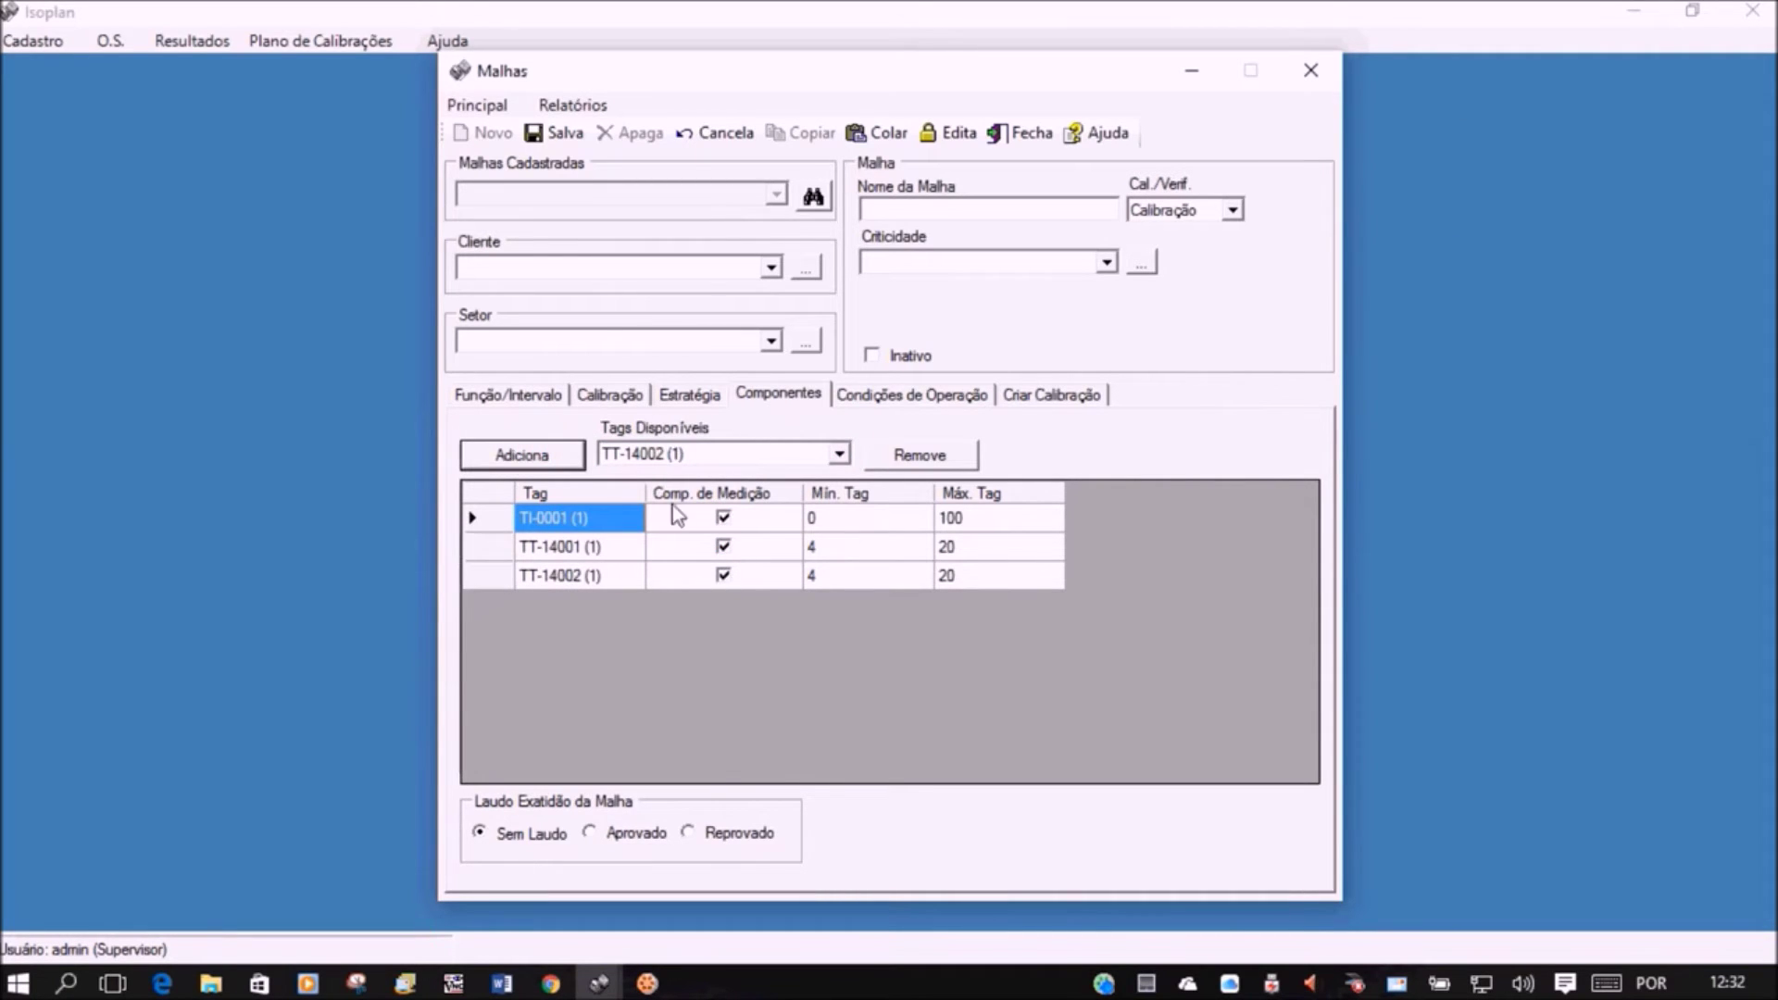
# Clear the measurement component option for TT-14002 (1) and close the Malhas window without saving.
pyautogui.click(724, 575)
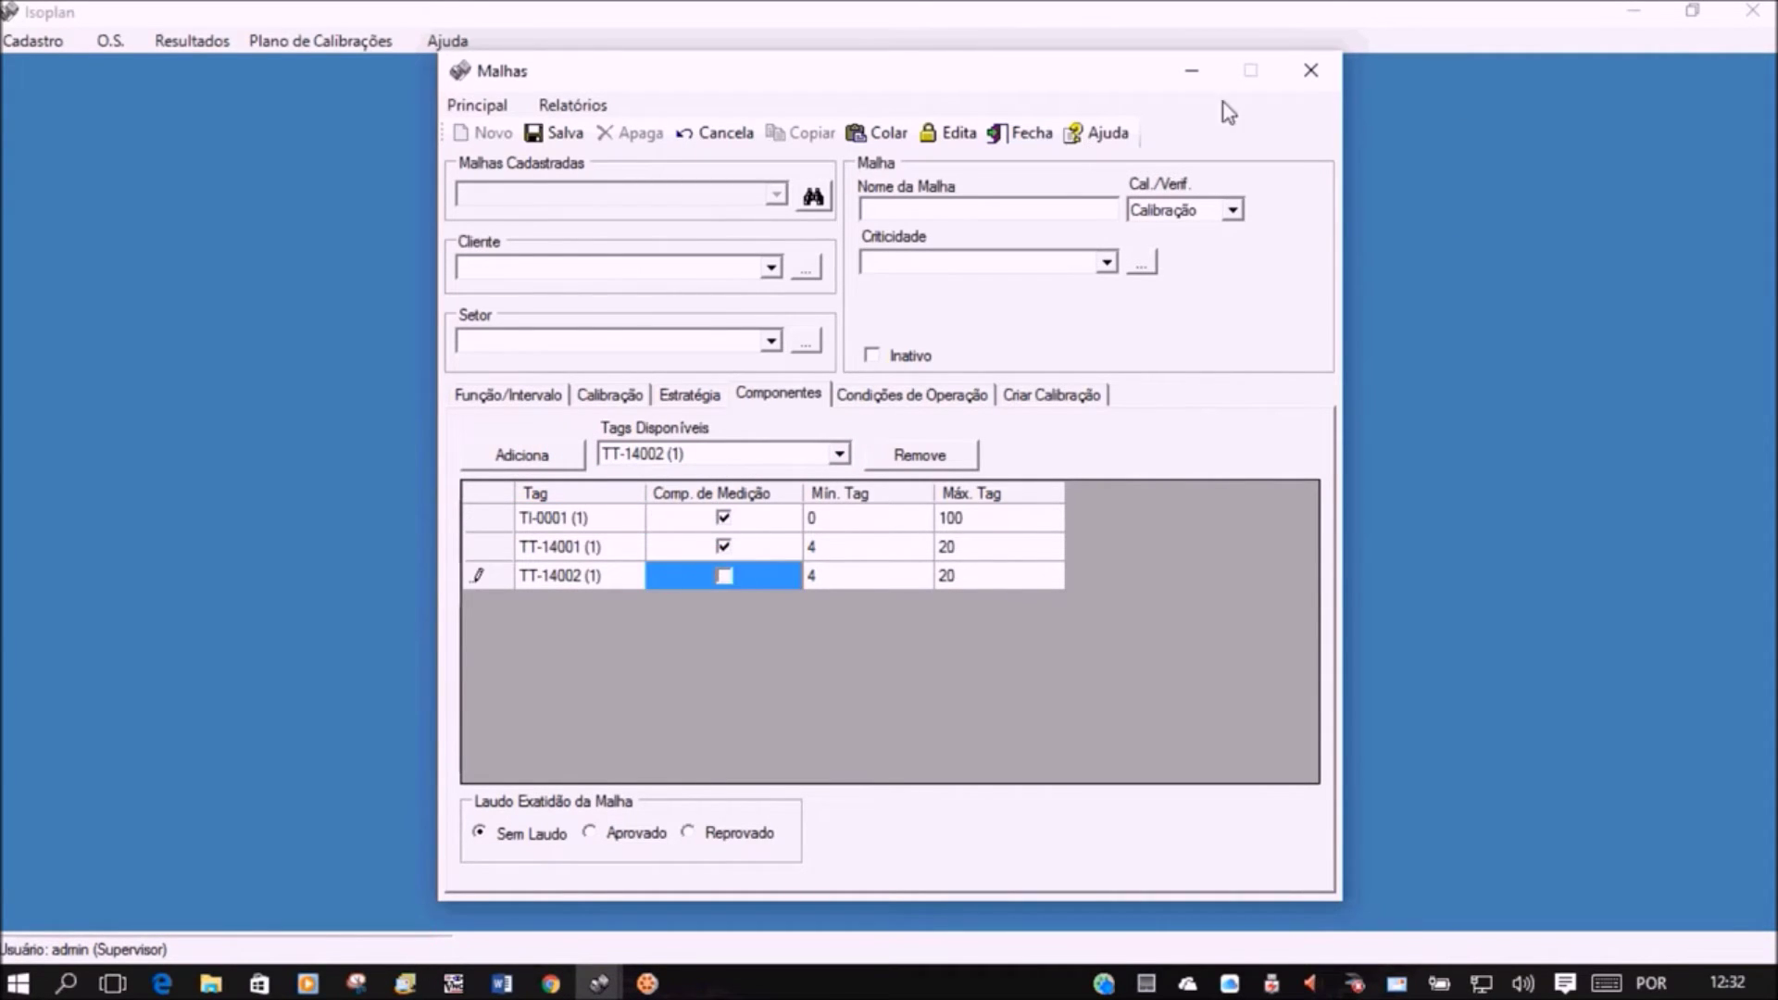
pyautogui.click(1310, 71)
pyautogui.click(976, 575)
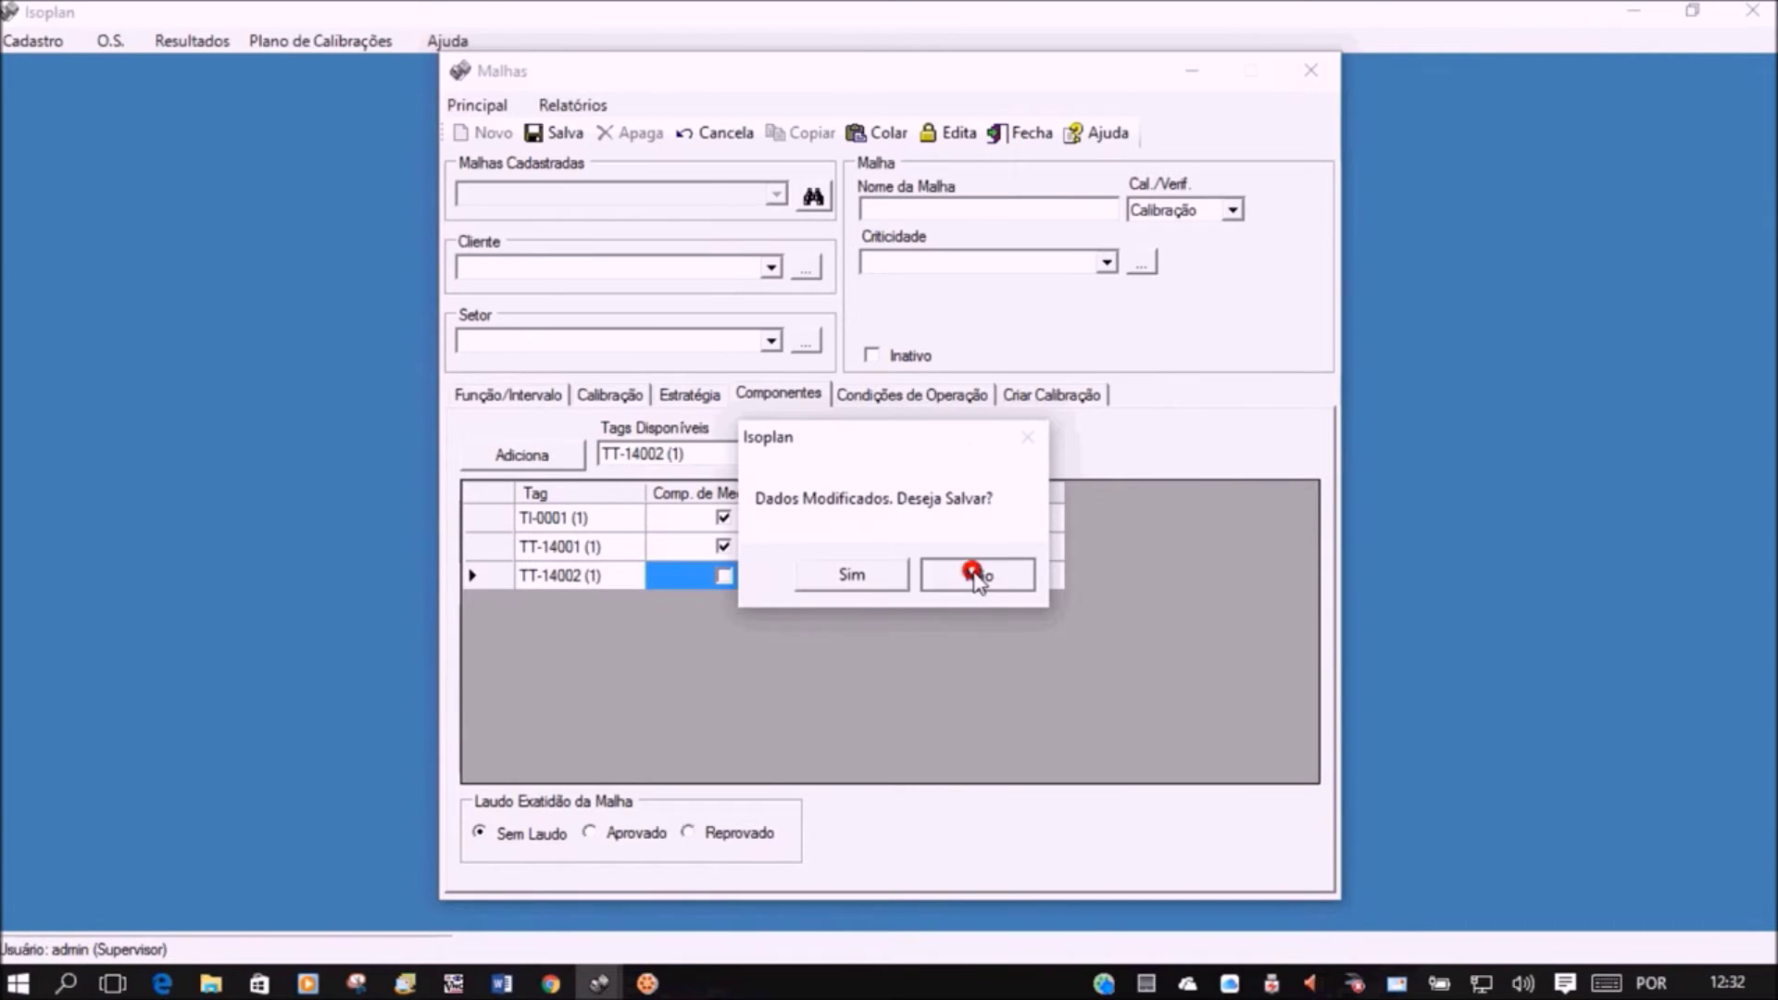
# Open Configurações, review the company, general, service provider and certificate settings, and cancel without saving.
pyautogui.click(24, 39)
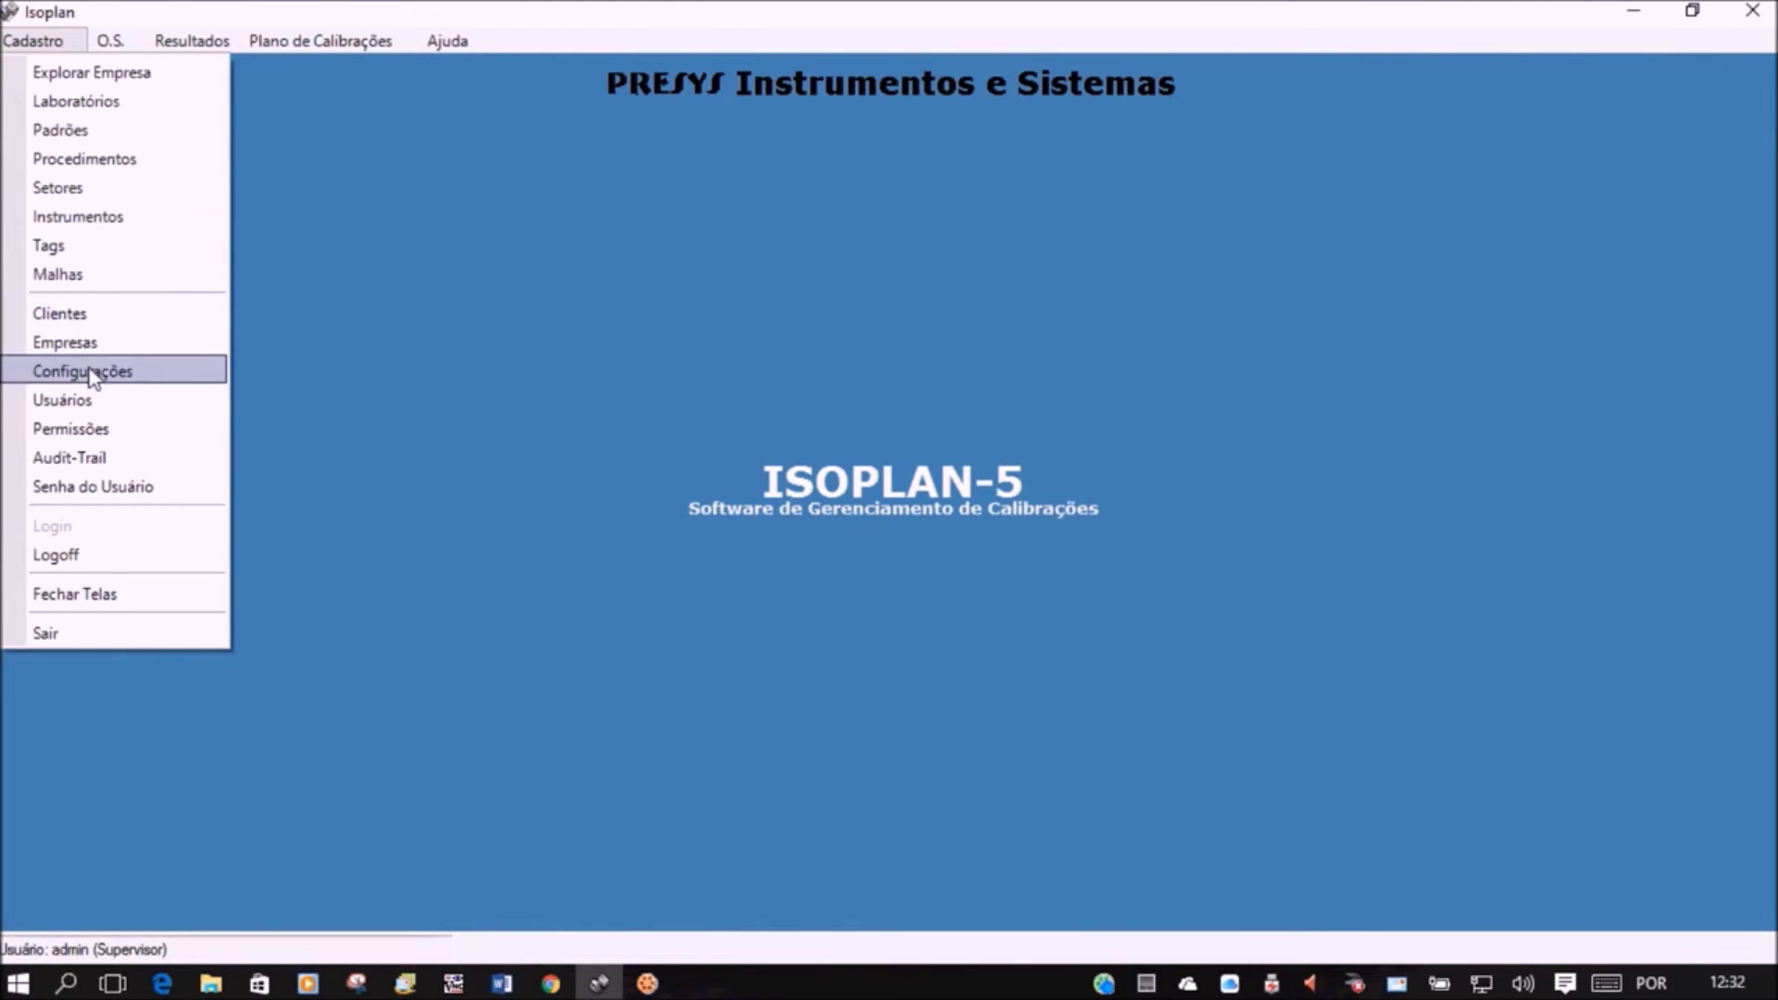
pyautogui.click(124, 371)
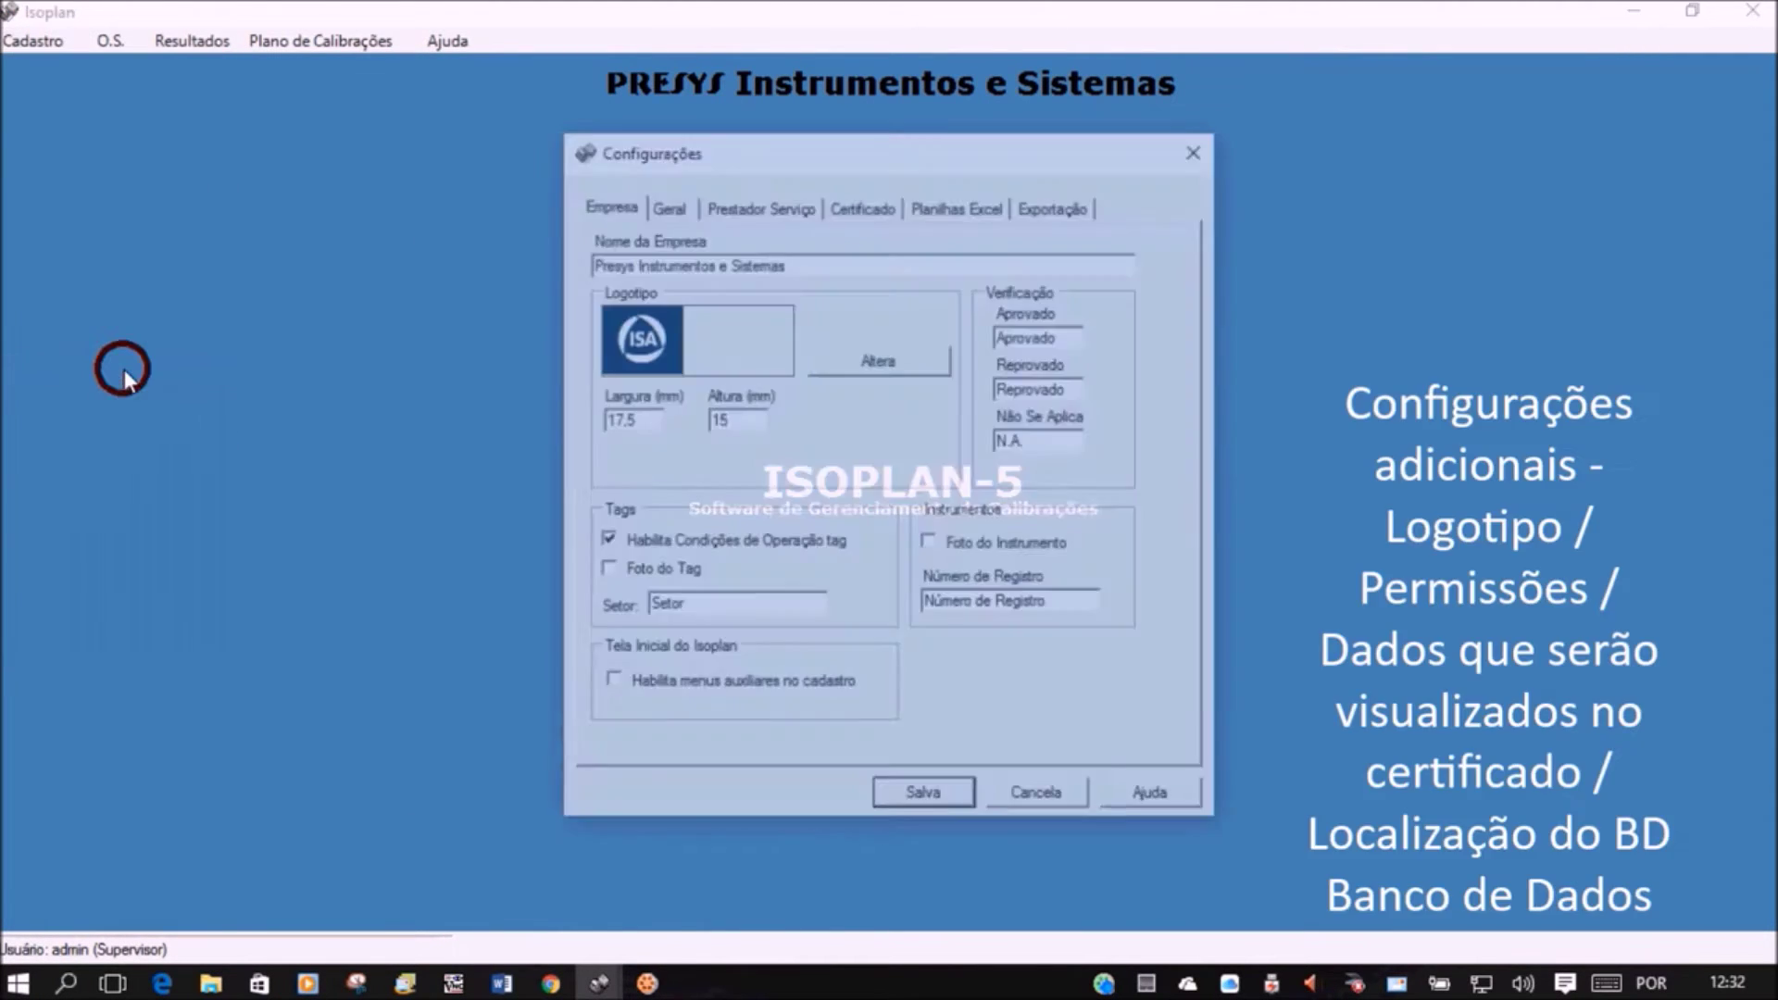
pyautogui.click(665, 204)
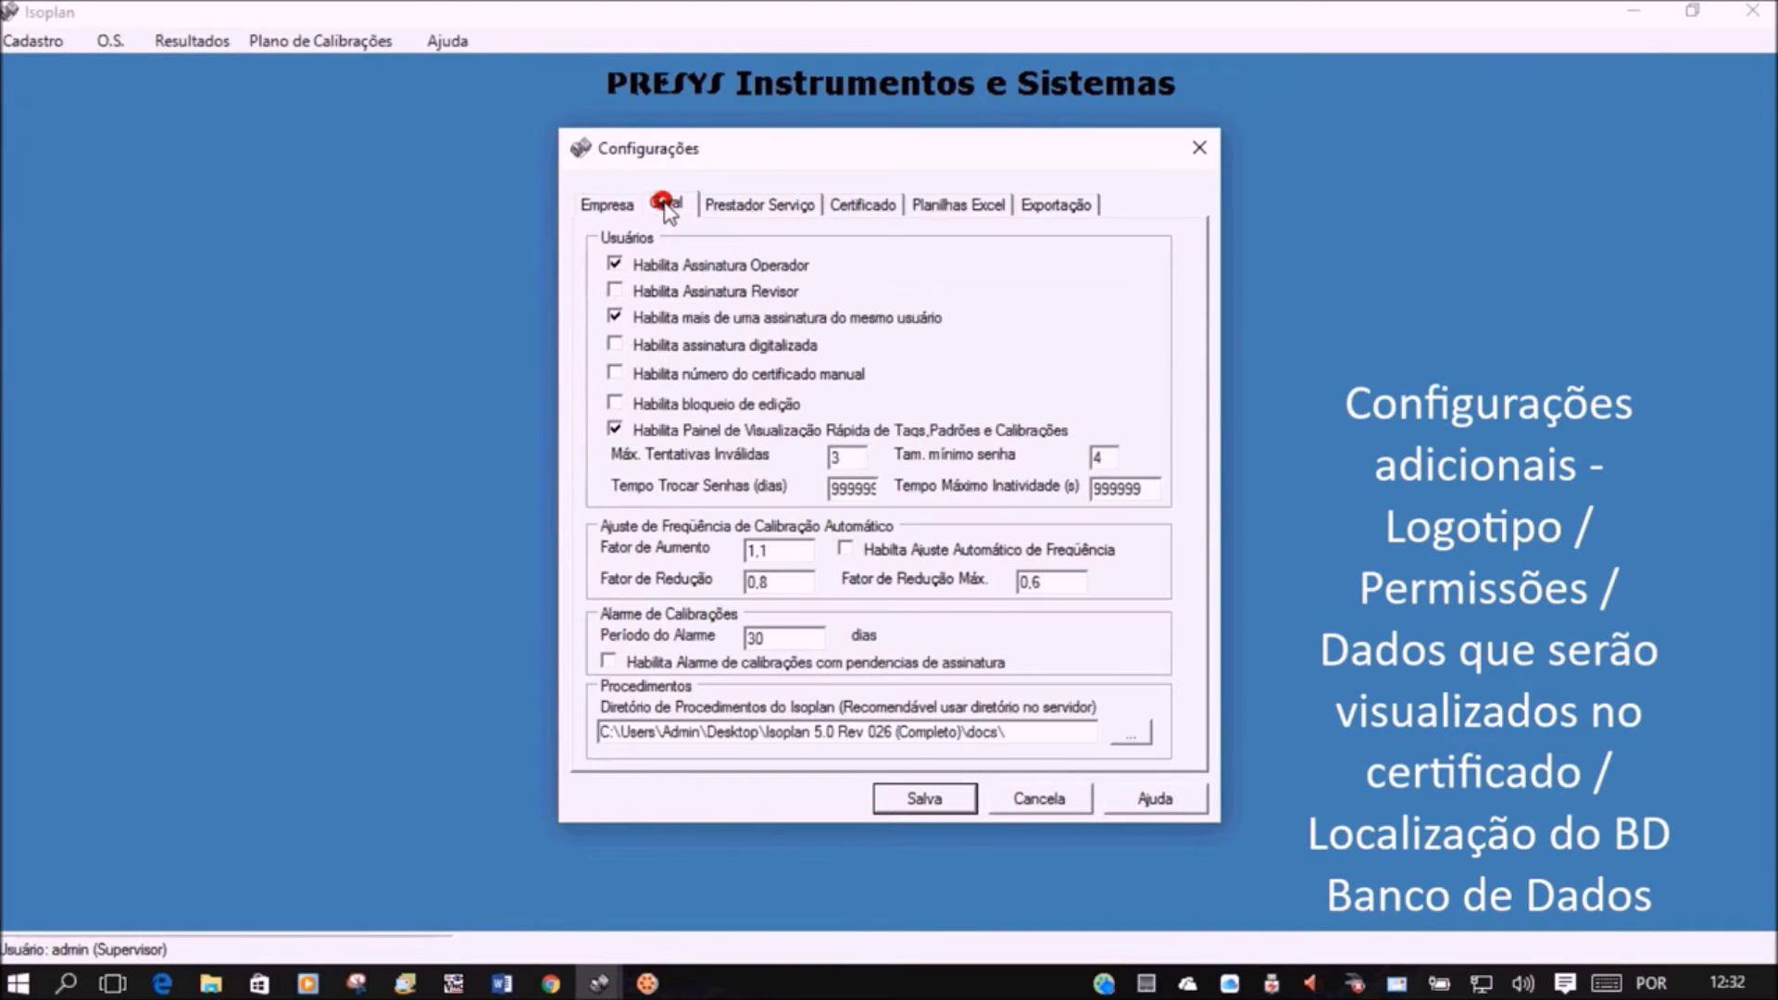
pyautogui.click(771, 205)
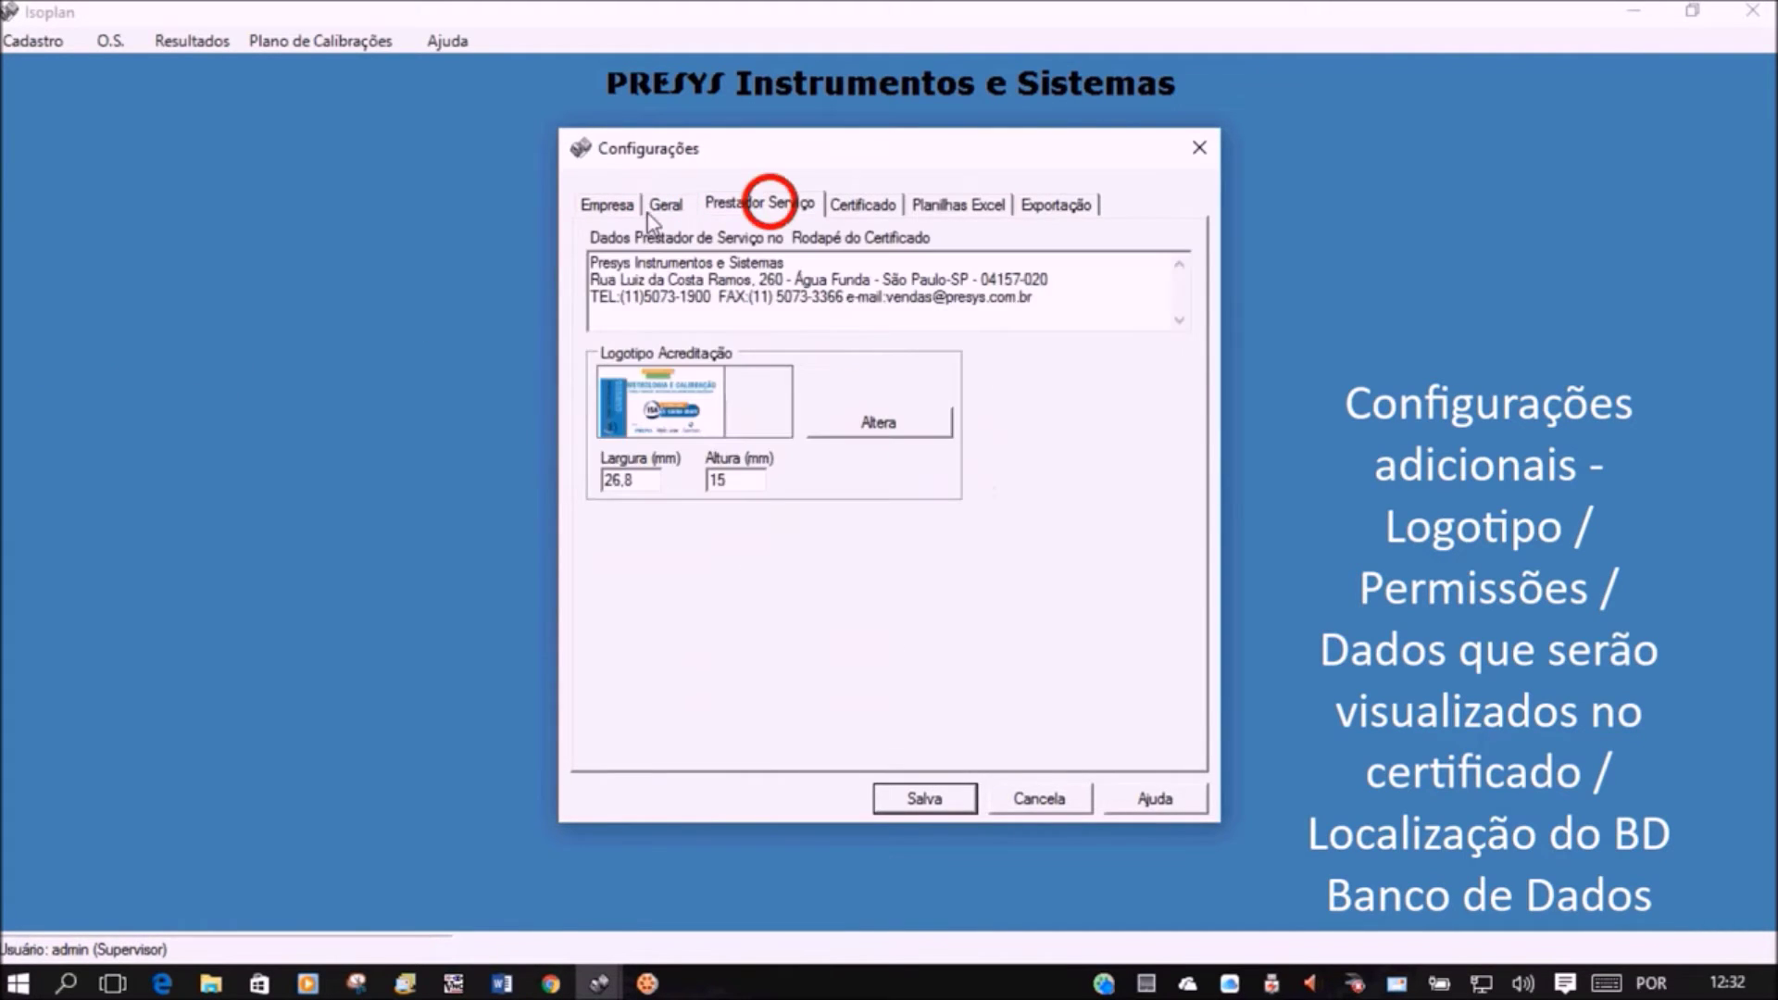
pyautogui.click(855, 203)
pyautogui.click(1039, 798)
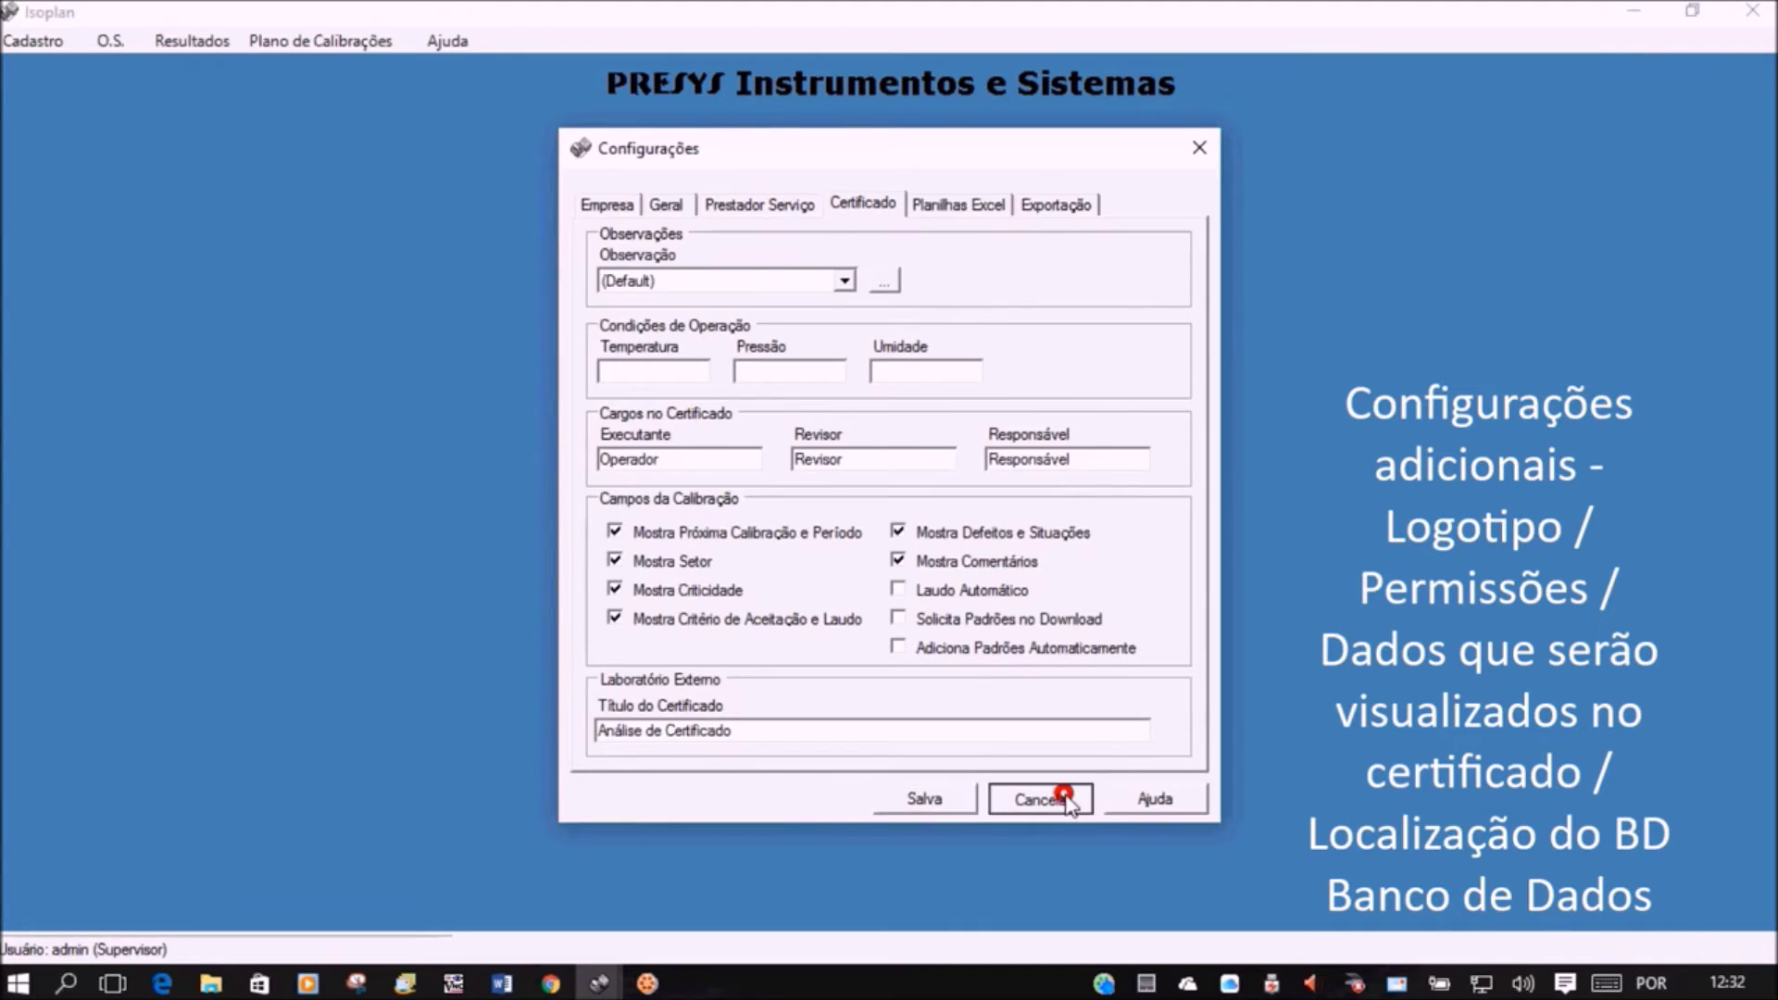
# Open the service order registration and download window for tags.
pyautogui.click(111, 41)
pyautogui.moveTo(124, 74)
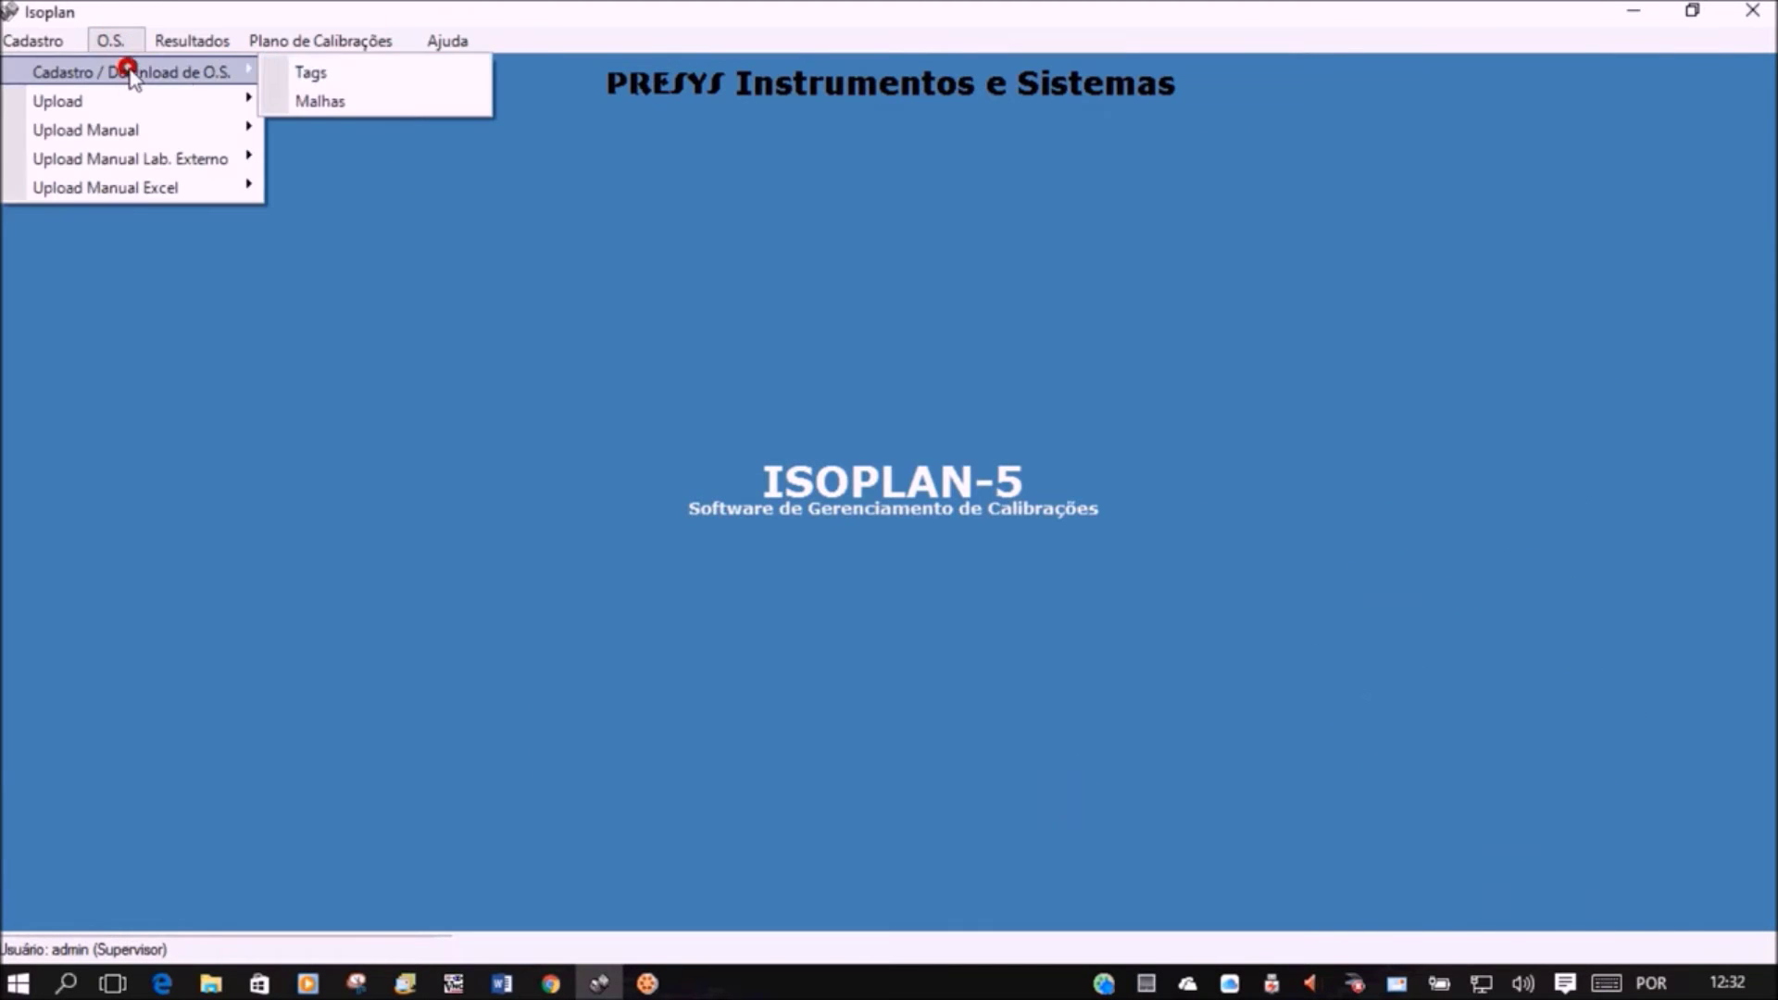
pyautogui.click(331, 74)
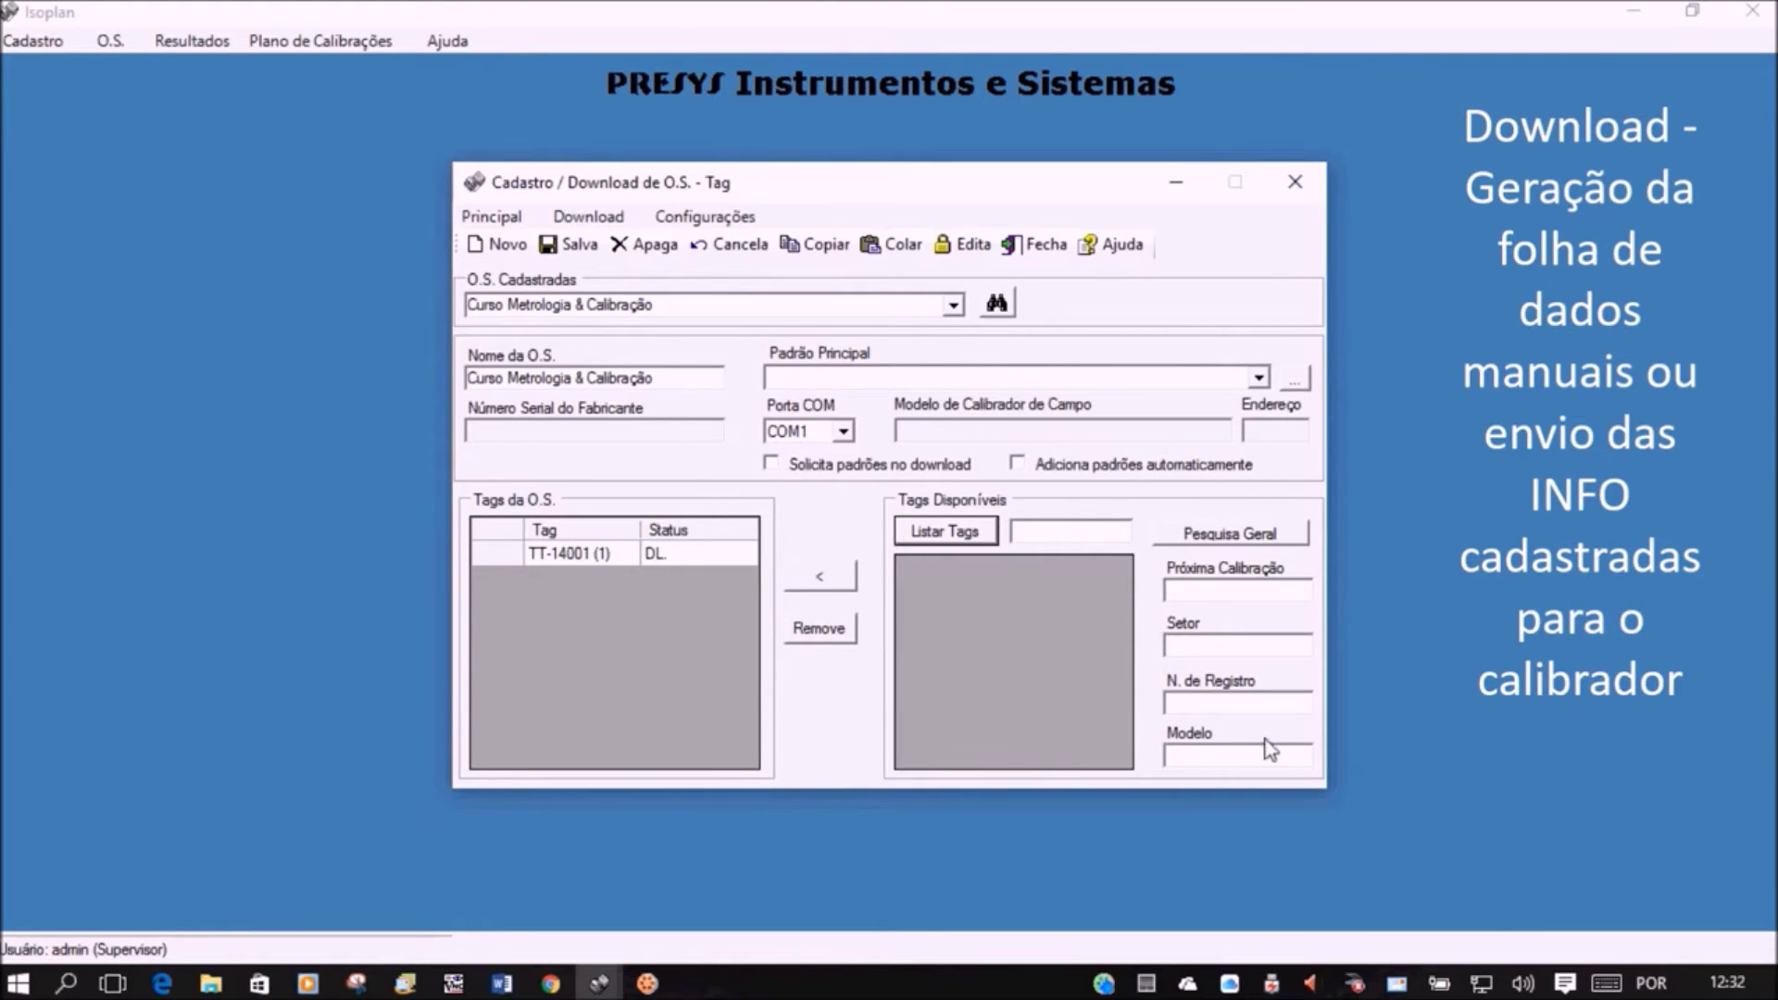
# Run a general tag search, use its results as the available tags, and add TI-0001 (1) to the service order.
pyautogui.click(1224, 531)
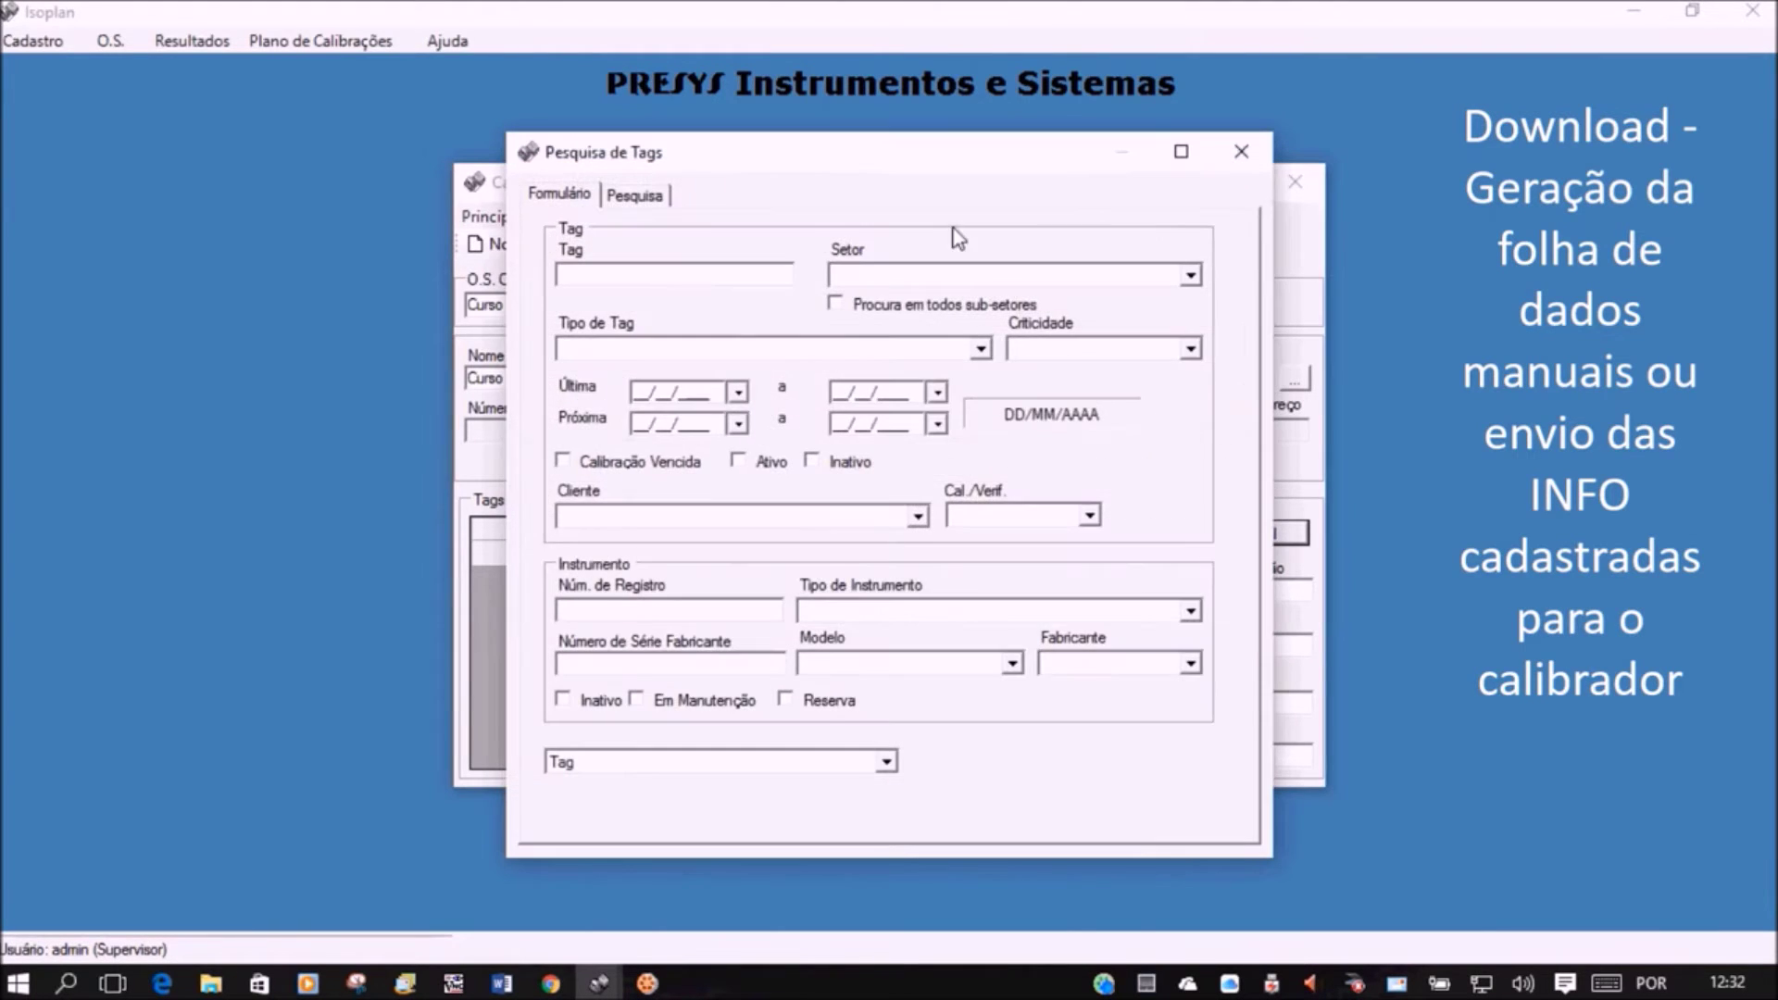
pyautogui.click(647, 195)
pyautogui.click(671, 695)
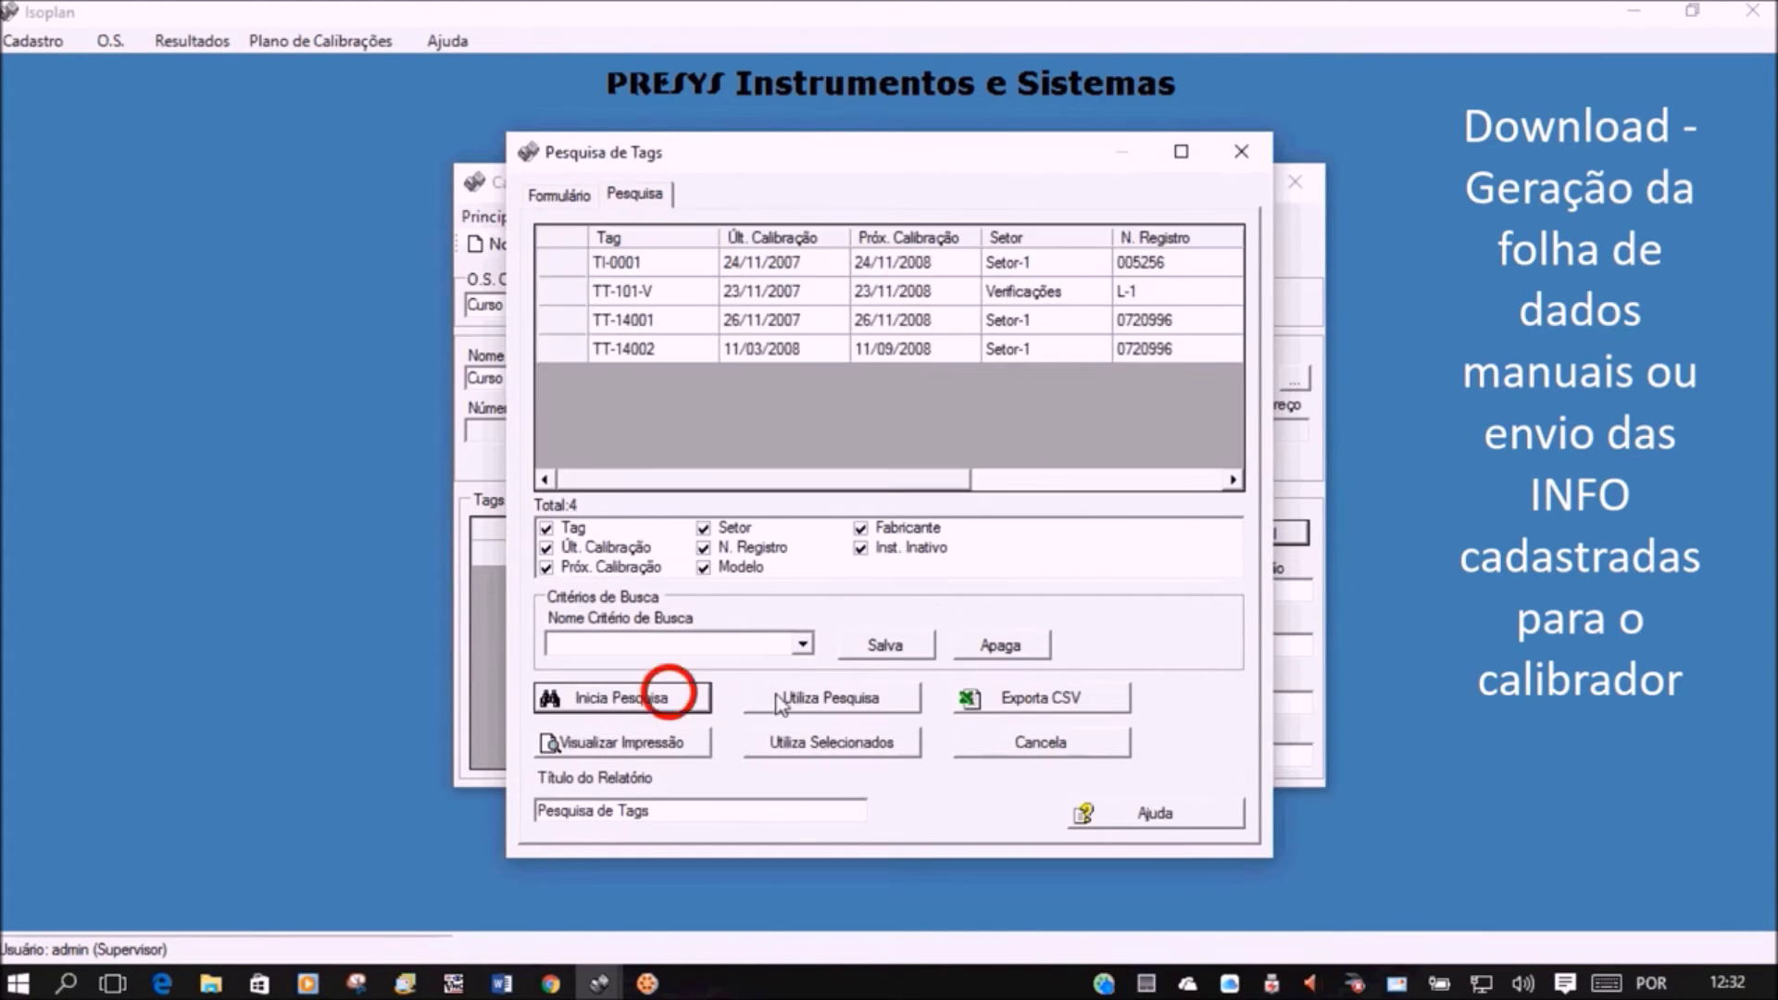
pyautogui.click(788, 695)
pyautogui.click(940, 601)
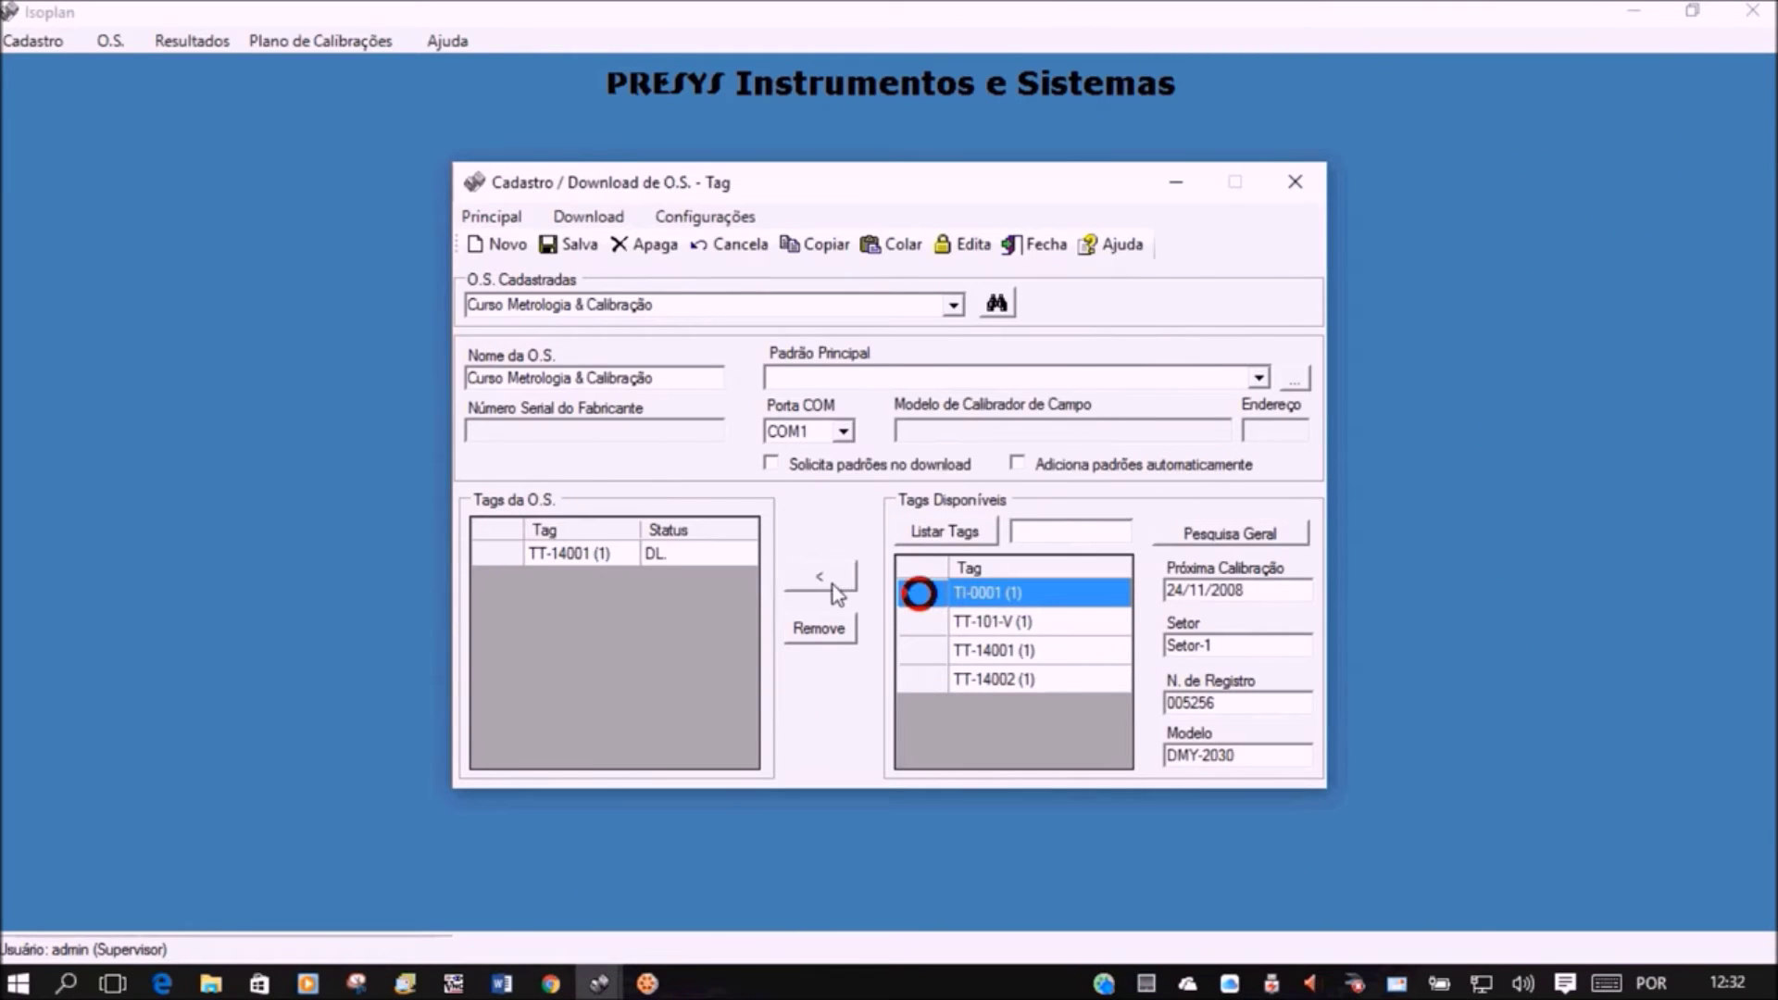
pyautogui.click(820, 576)
# Review the download options for the service order and close its window without saving.
pyautogui.click(591, 215)
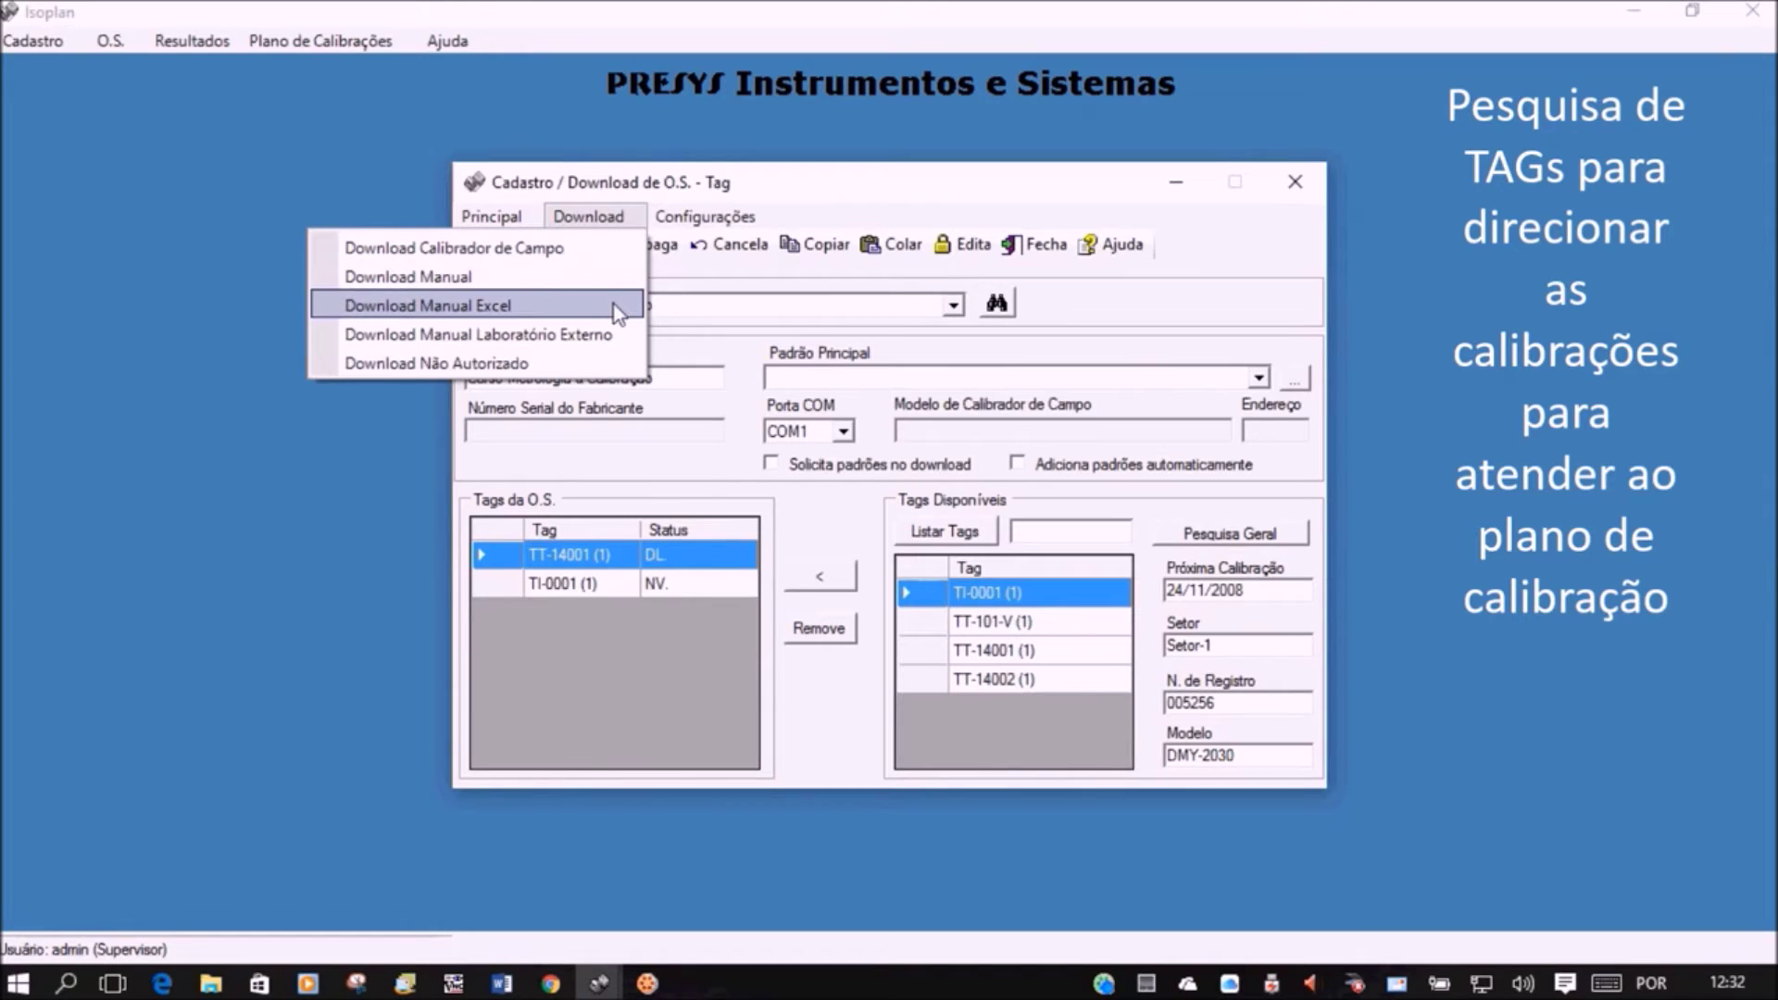
pyautogui.click(1299, 193)
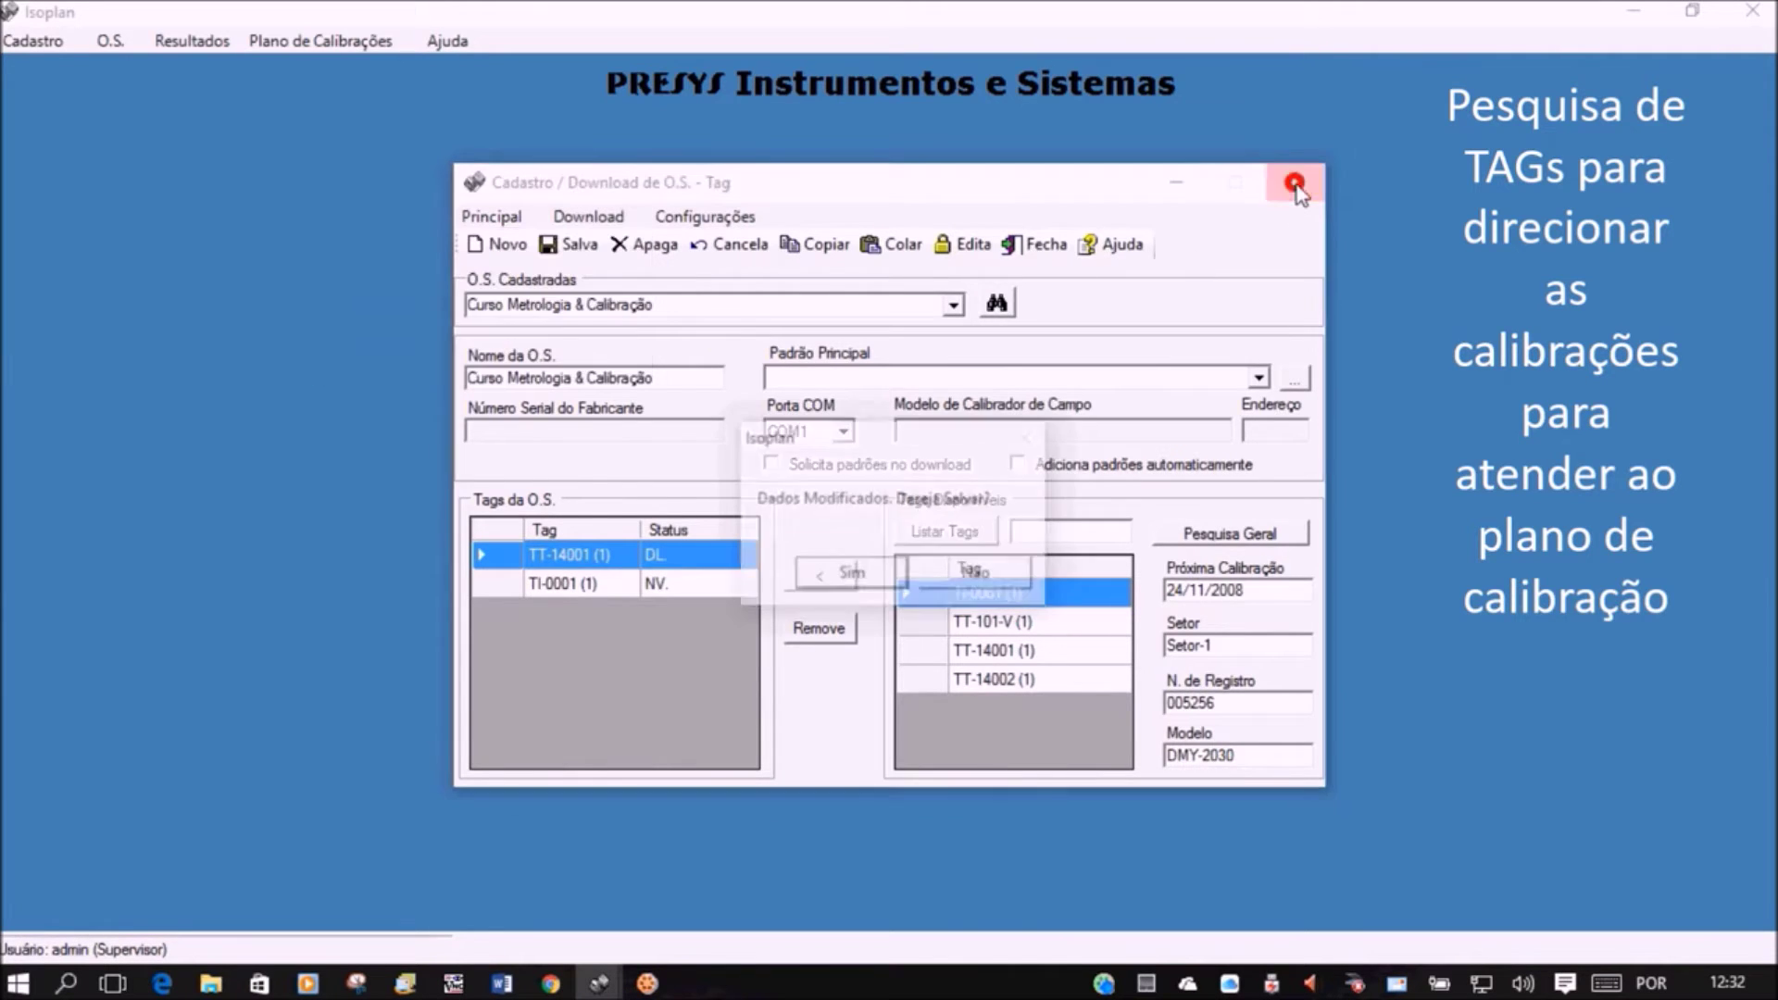
pyautogui.click(976, 682)
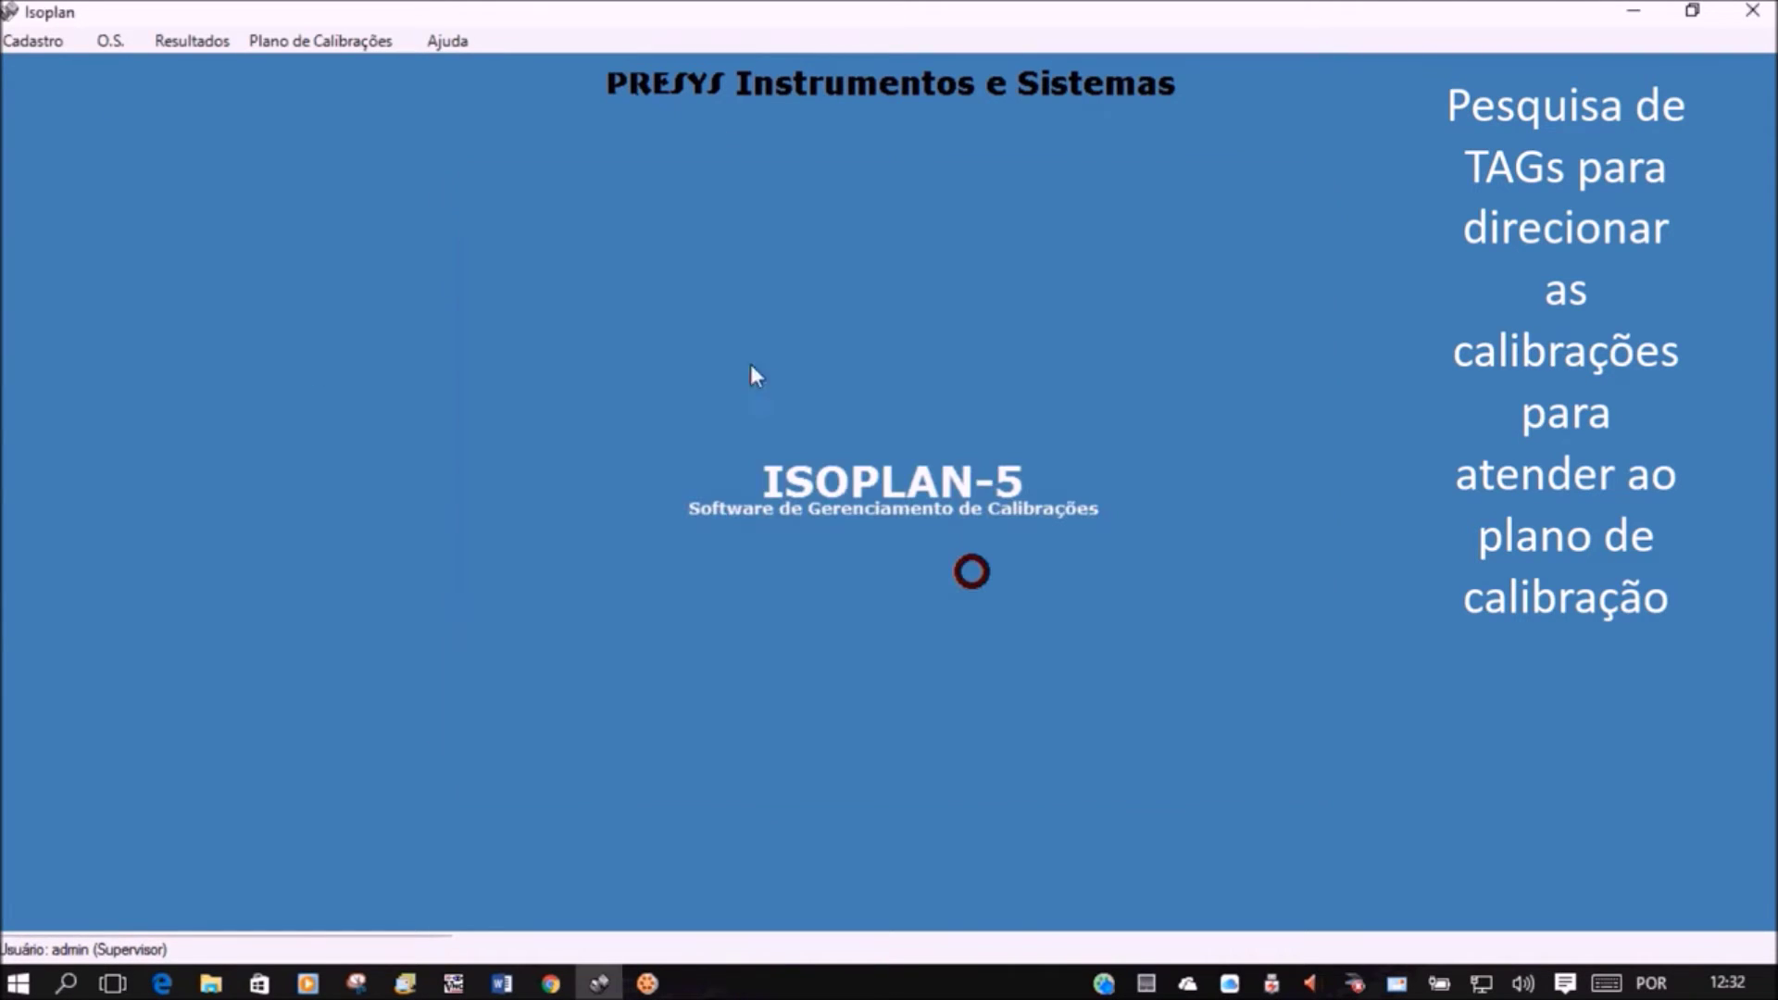
# Review the service order upload options, open the field calibrator upload window for tags, and close it.
pyautogui.click(110, 40)
pyautogui.click(117, 104)
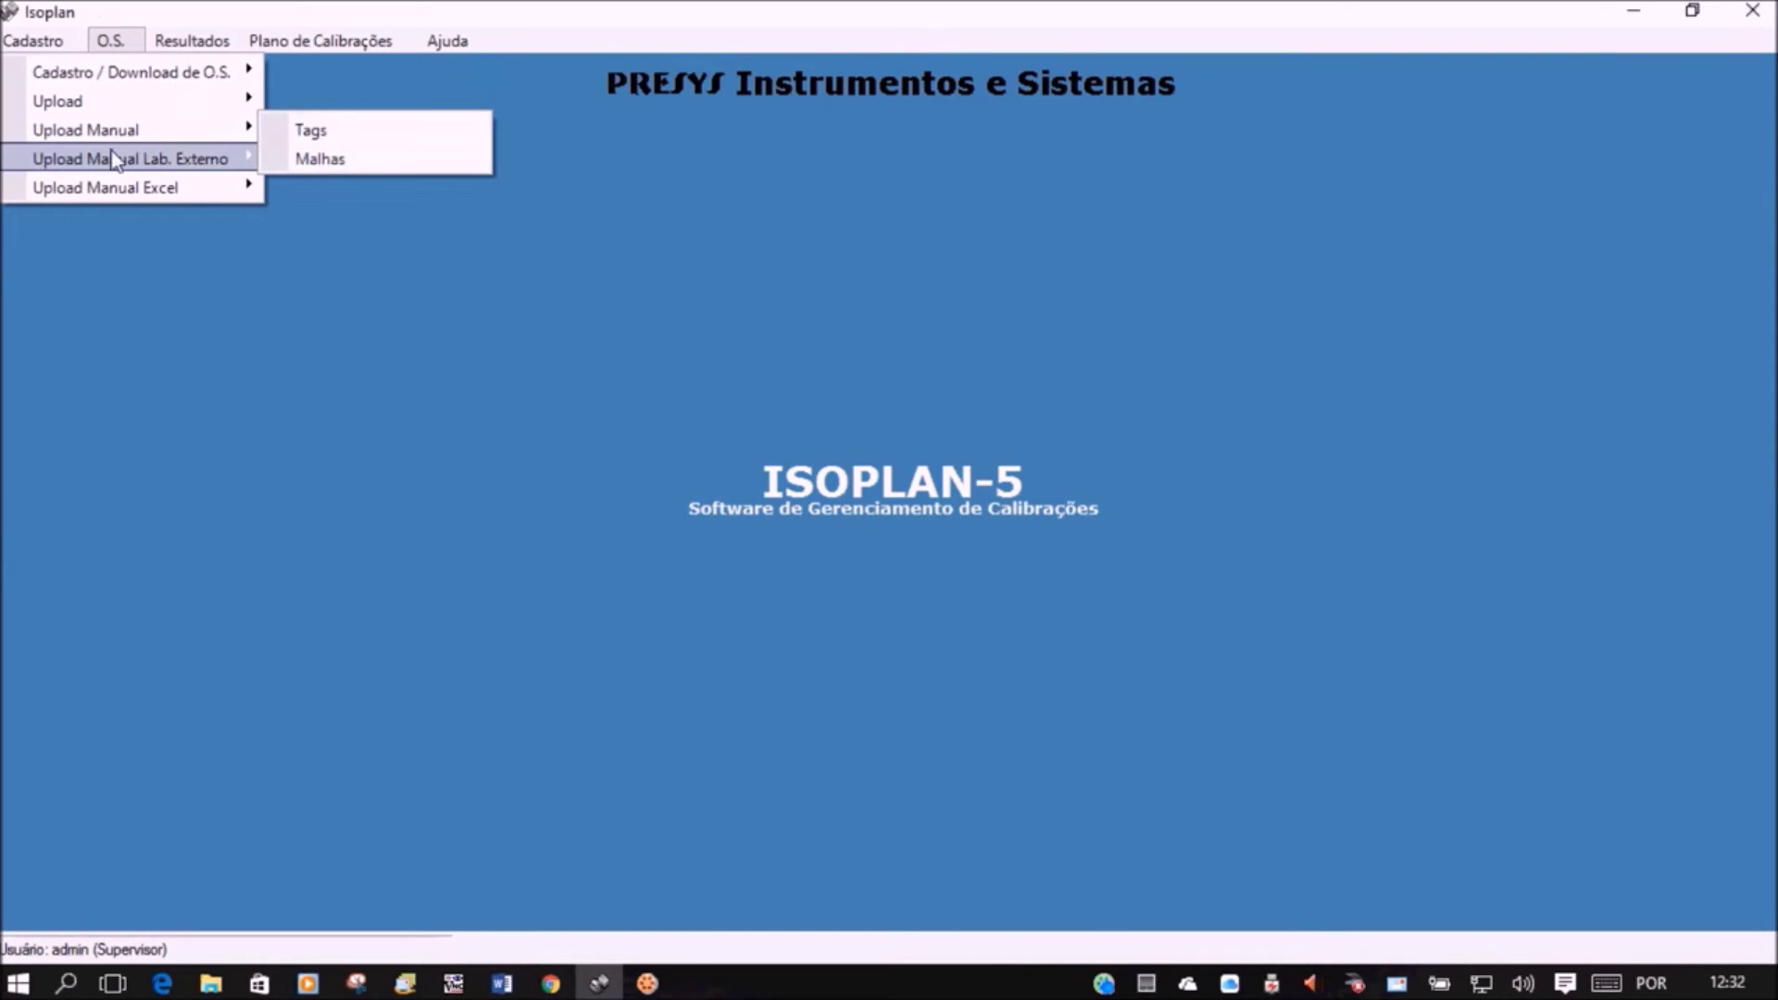
pyautogui.click(123, 104)
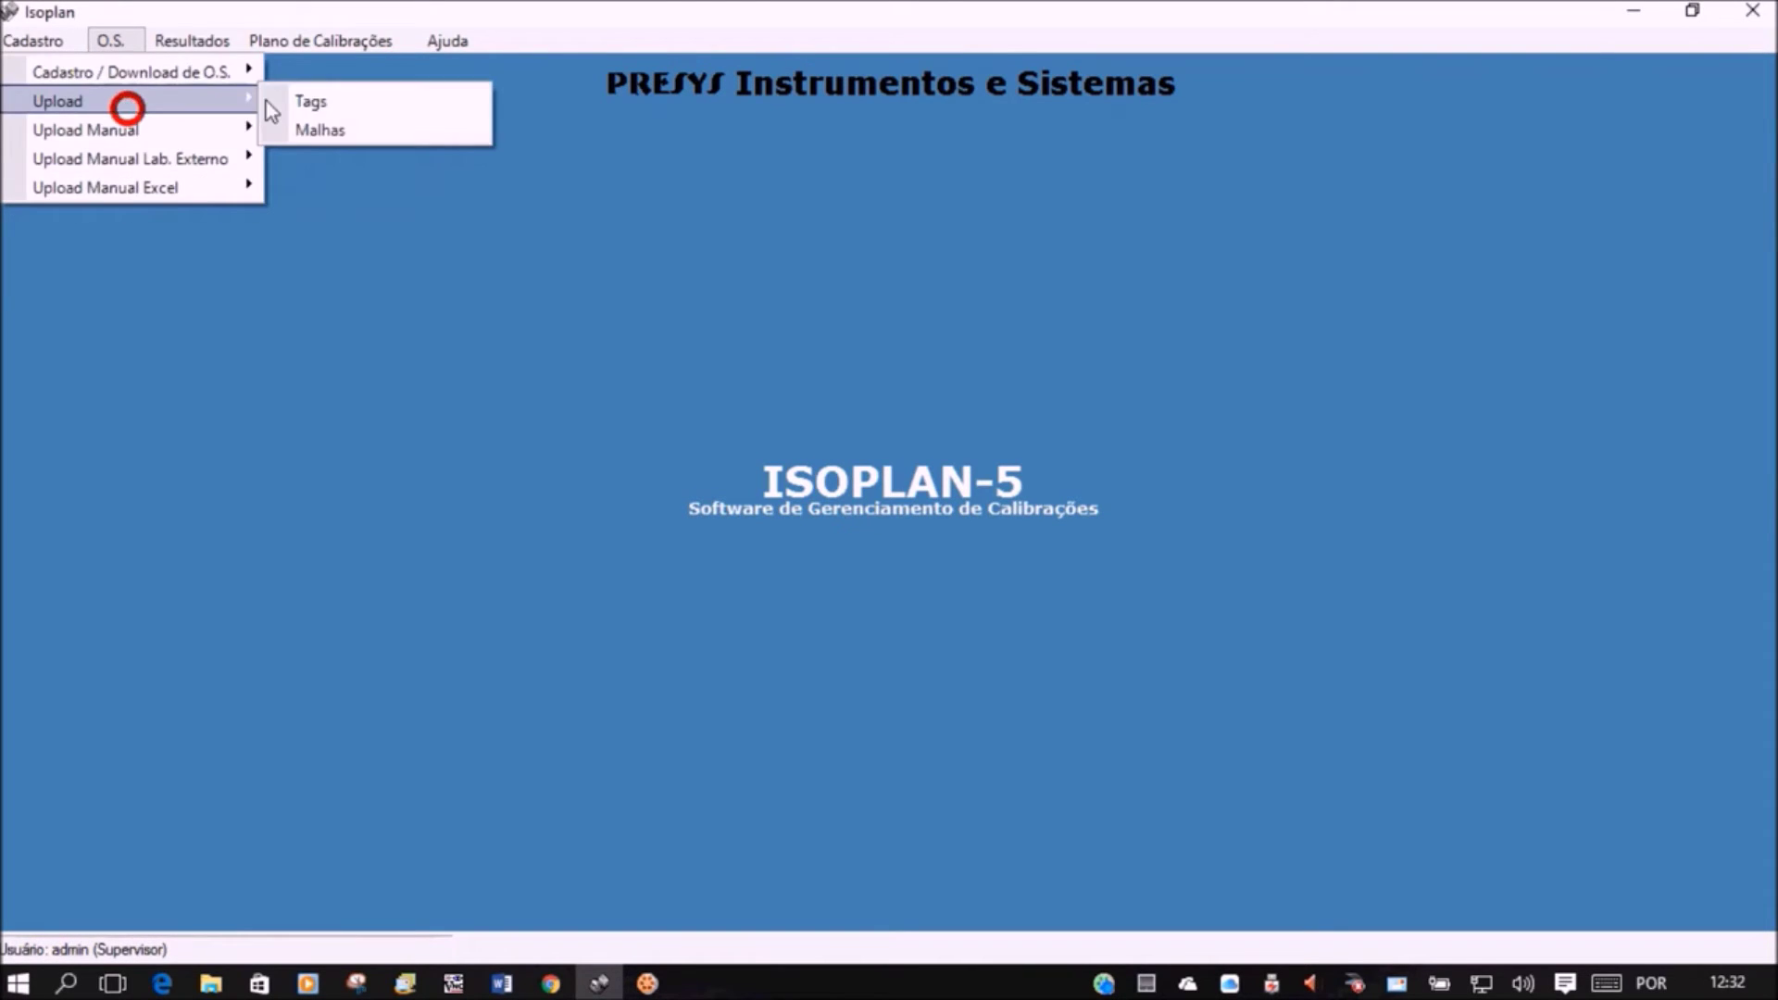
pyautogui.click(319, 99)
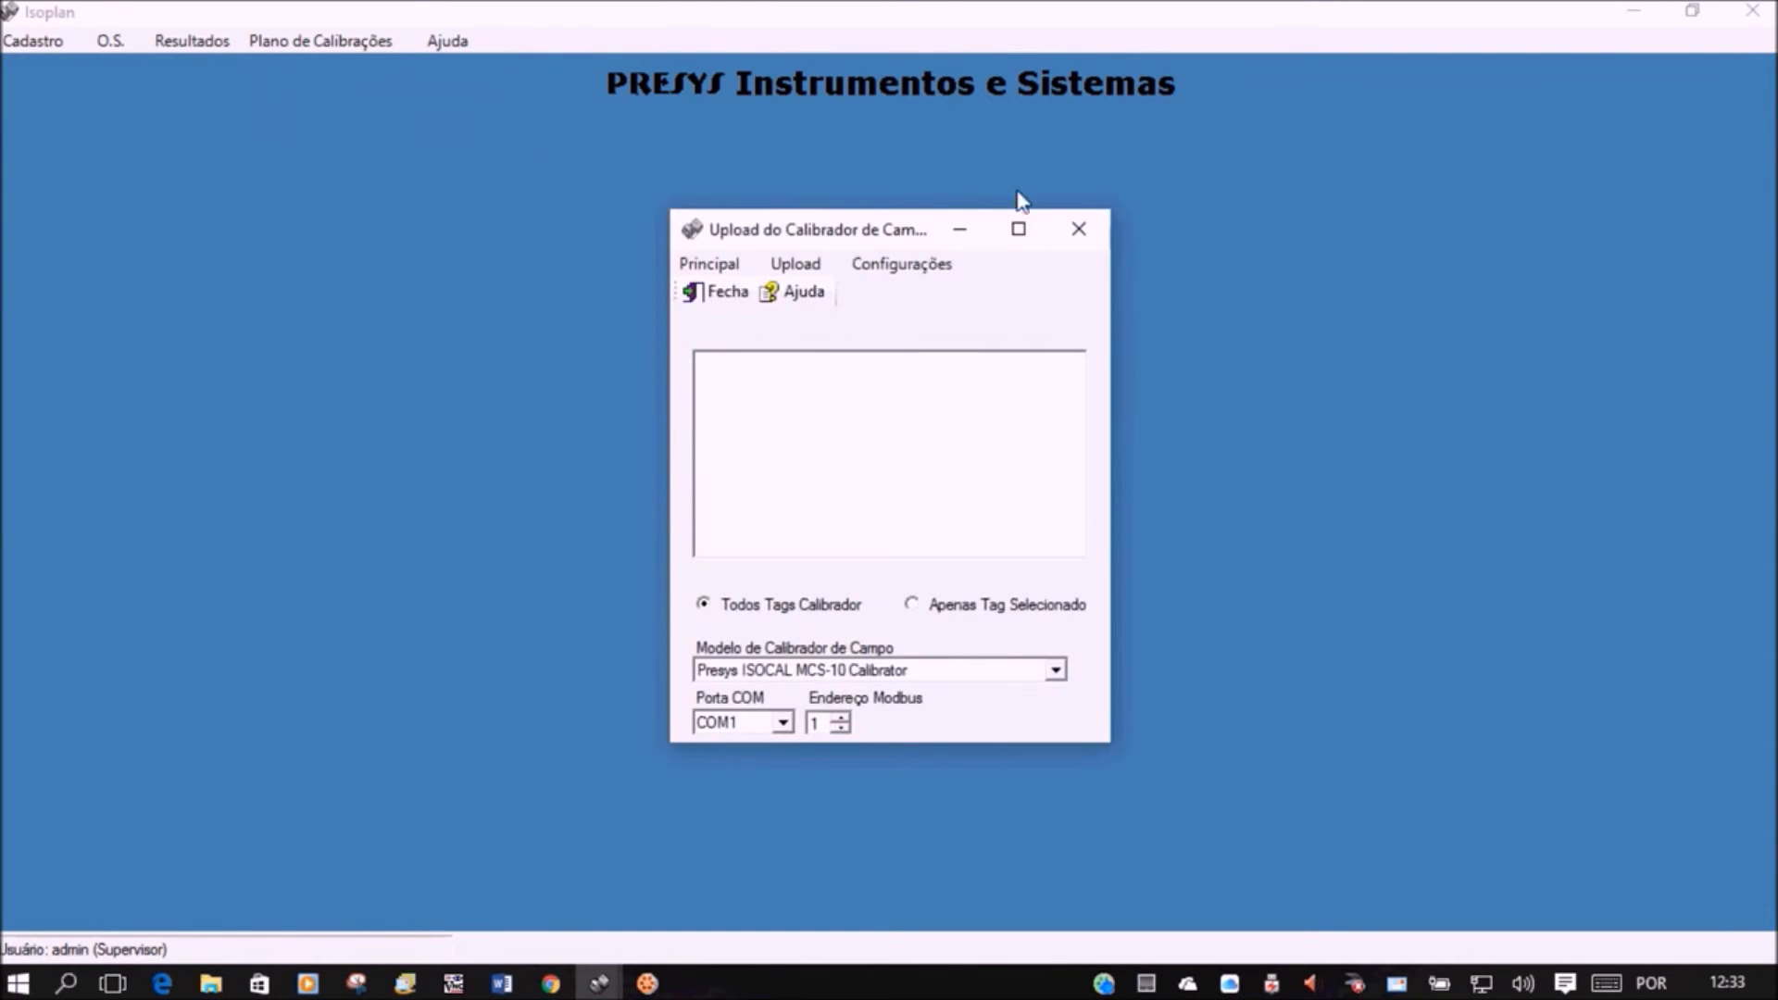
pyautogui.click(1093, 232)
# Open the tag calibration results and review the values, graph and standards of TI-0001's strategy 1.
pyautogui.click(194, 41)
pyautogui.click(198, 72)
pyautogui.click(308, 72)
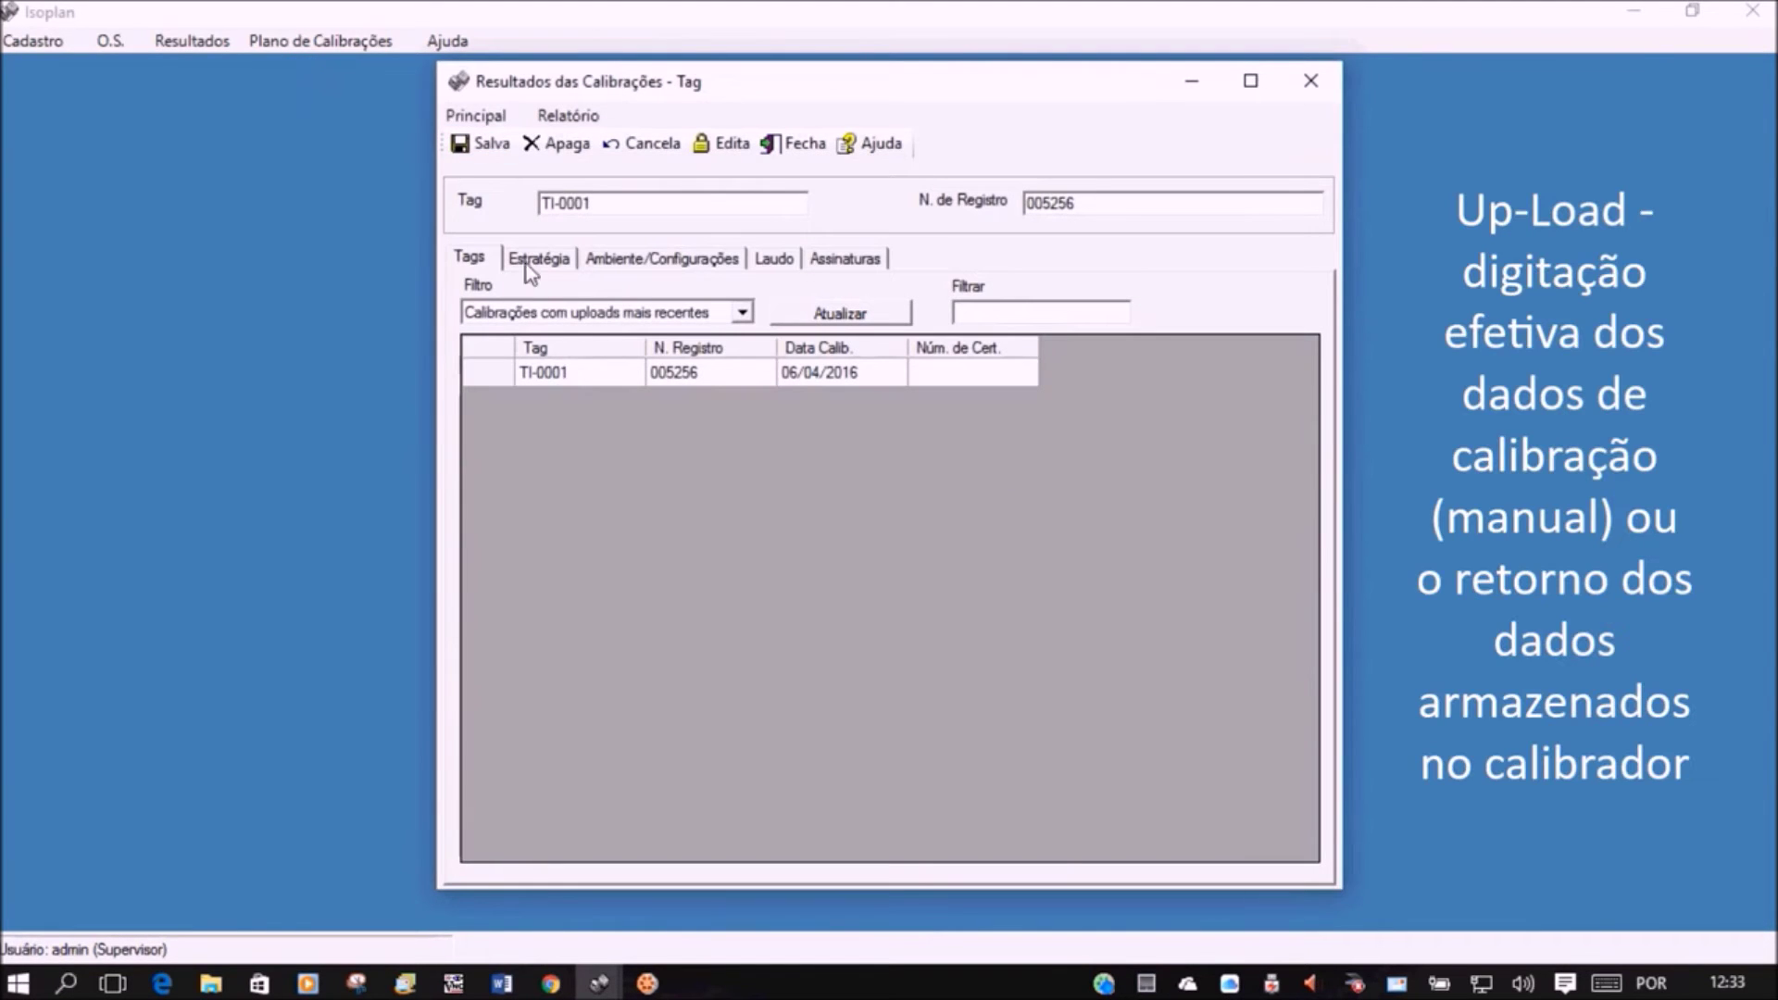
pyautogui.click(528, 259)
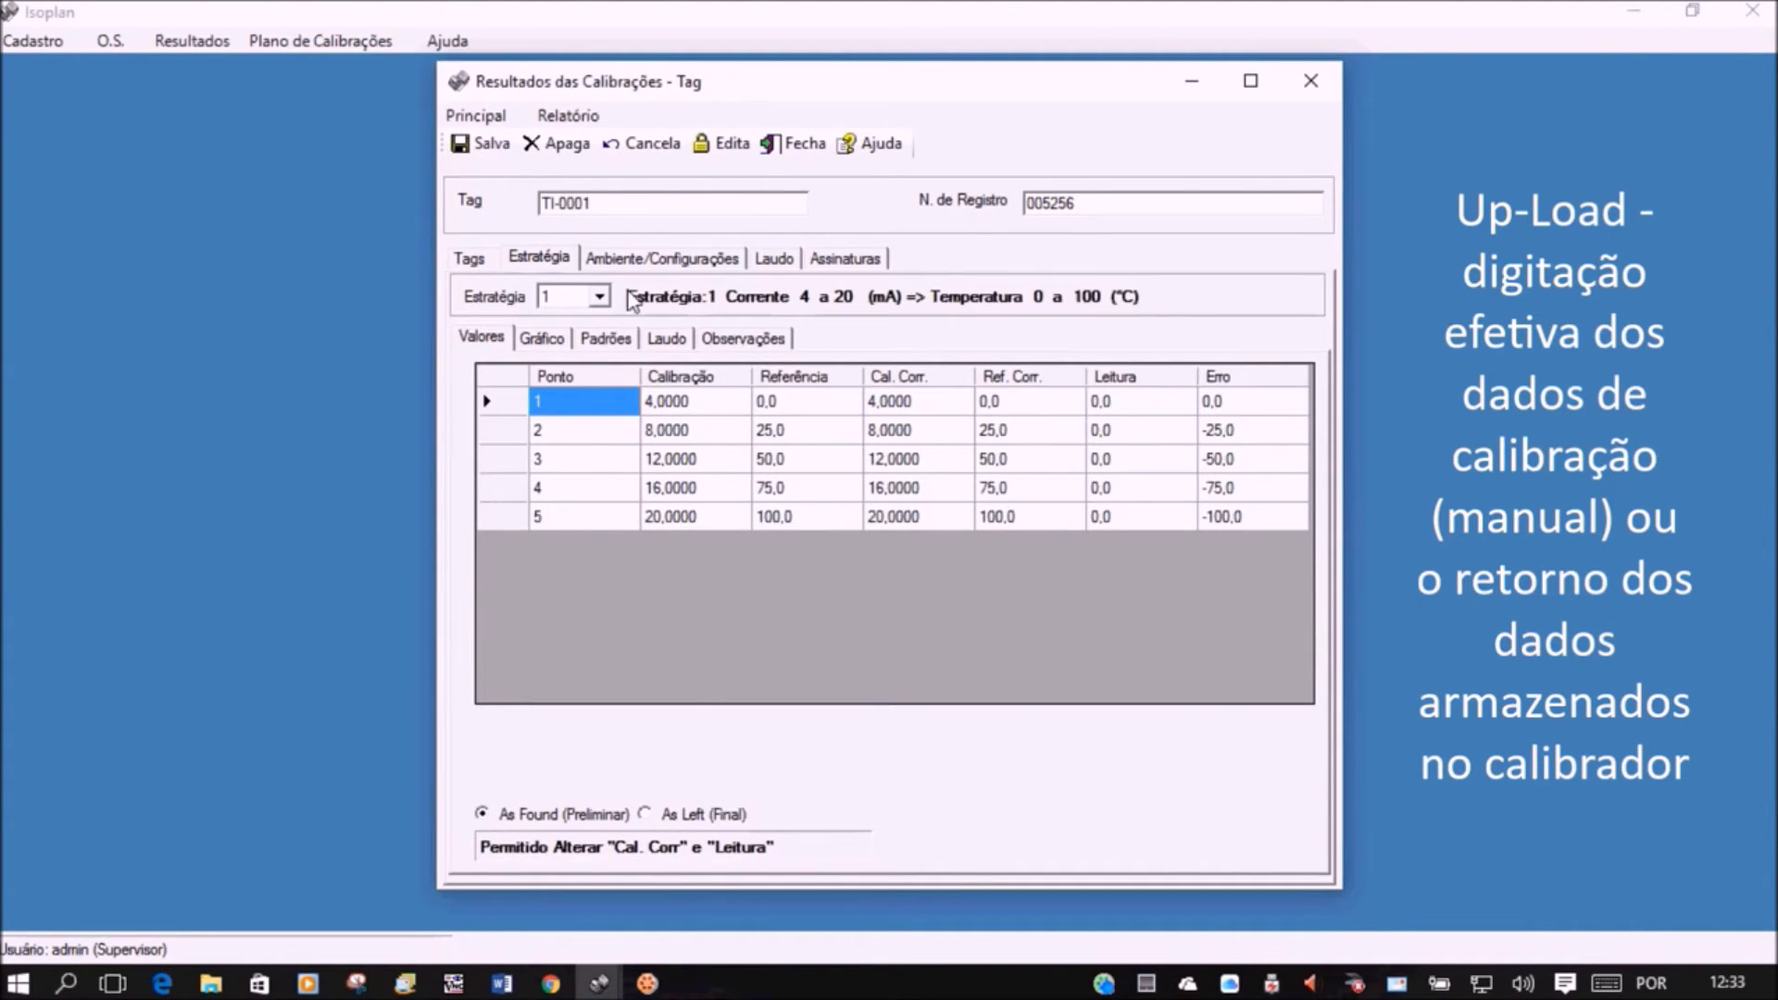
pyautogui.click(541, 339)
pyautogui.click(615, 338)
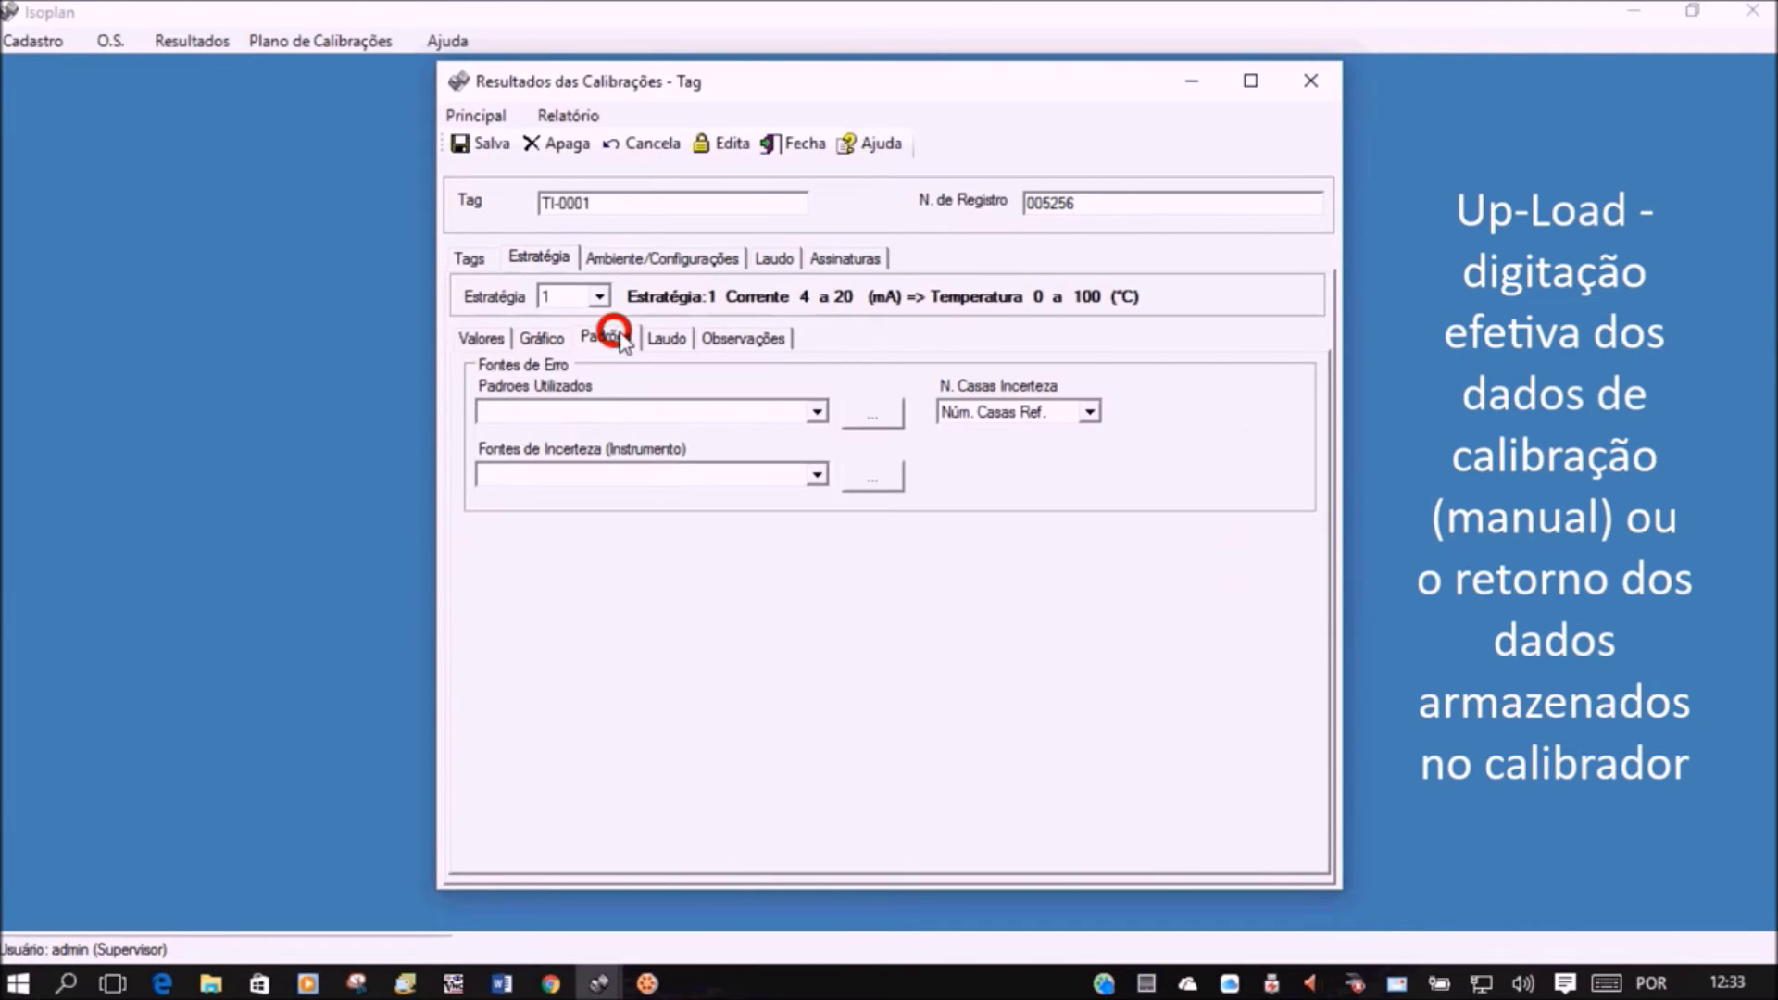
pyautogui.click(817, 411)
# Set strategy 1's Laudo Inicial to Reprovado and Laudo Final to Aprovado, and view its observations.
pyautogui.click(668, 338)
pyautogui.click(493, 436)
pyautogui.click(494, 468)
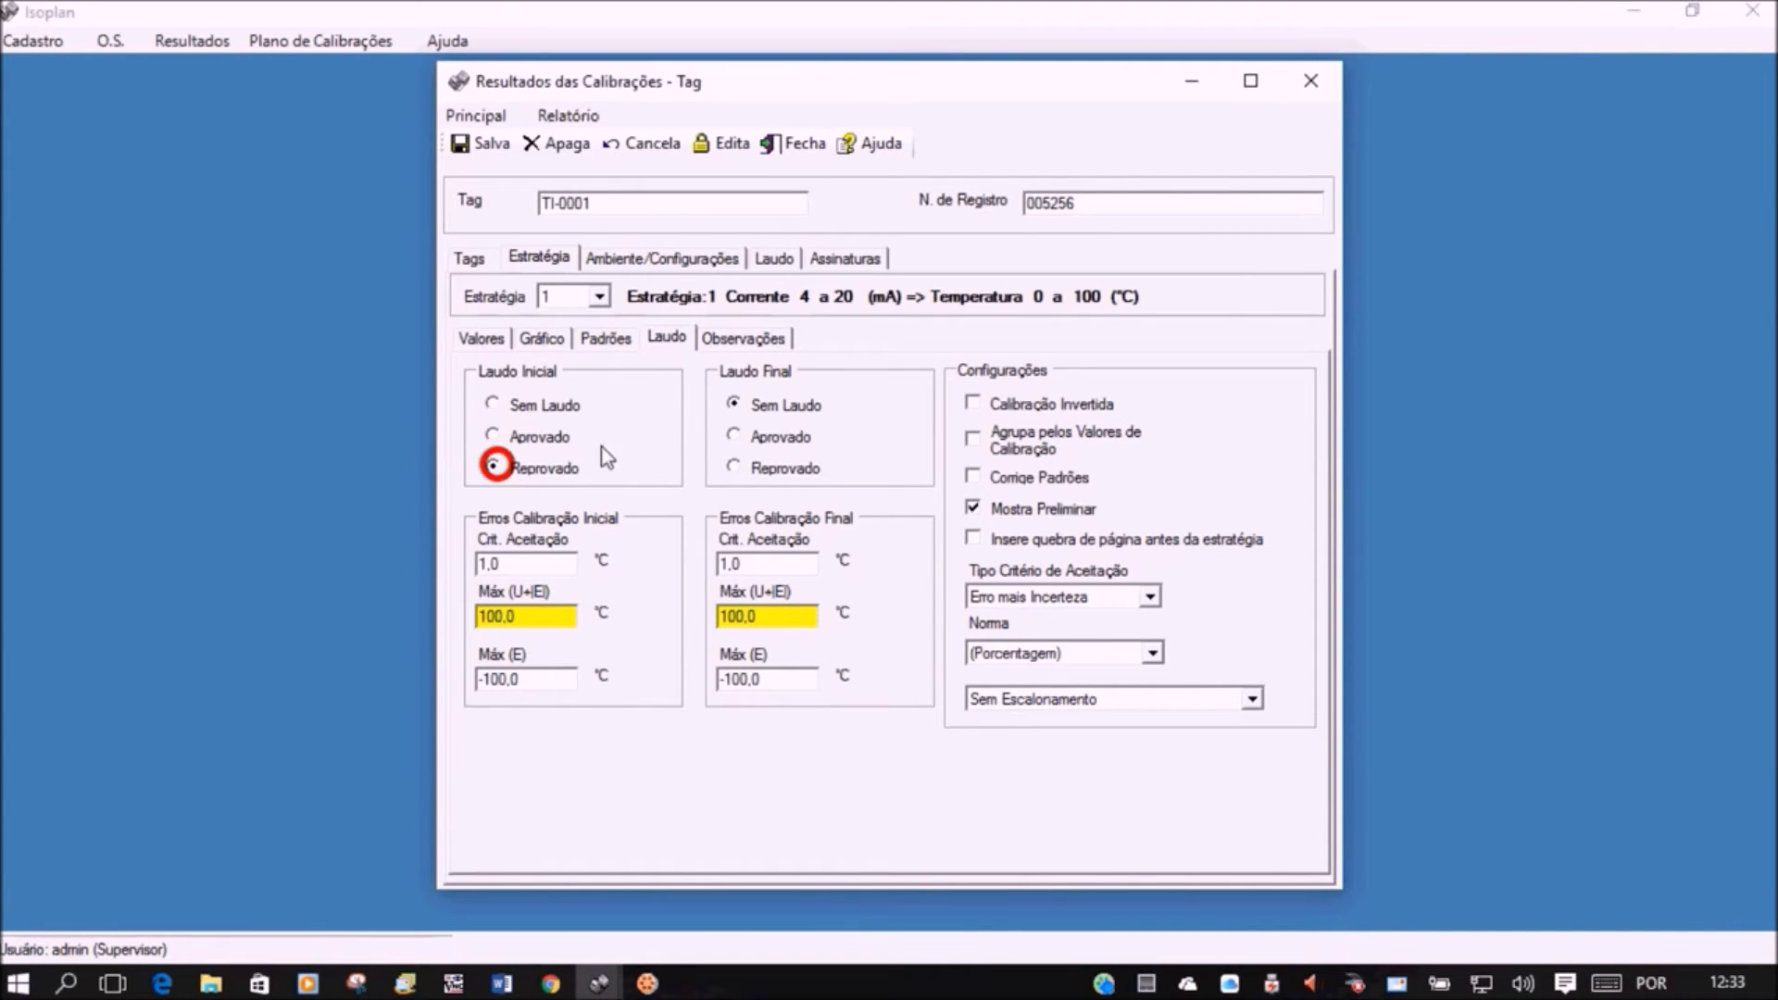
pyautogui.click(734, 436)
pyautogui.click(745, 339)
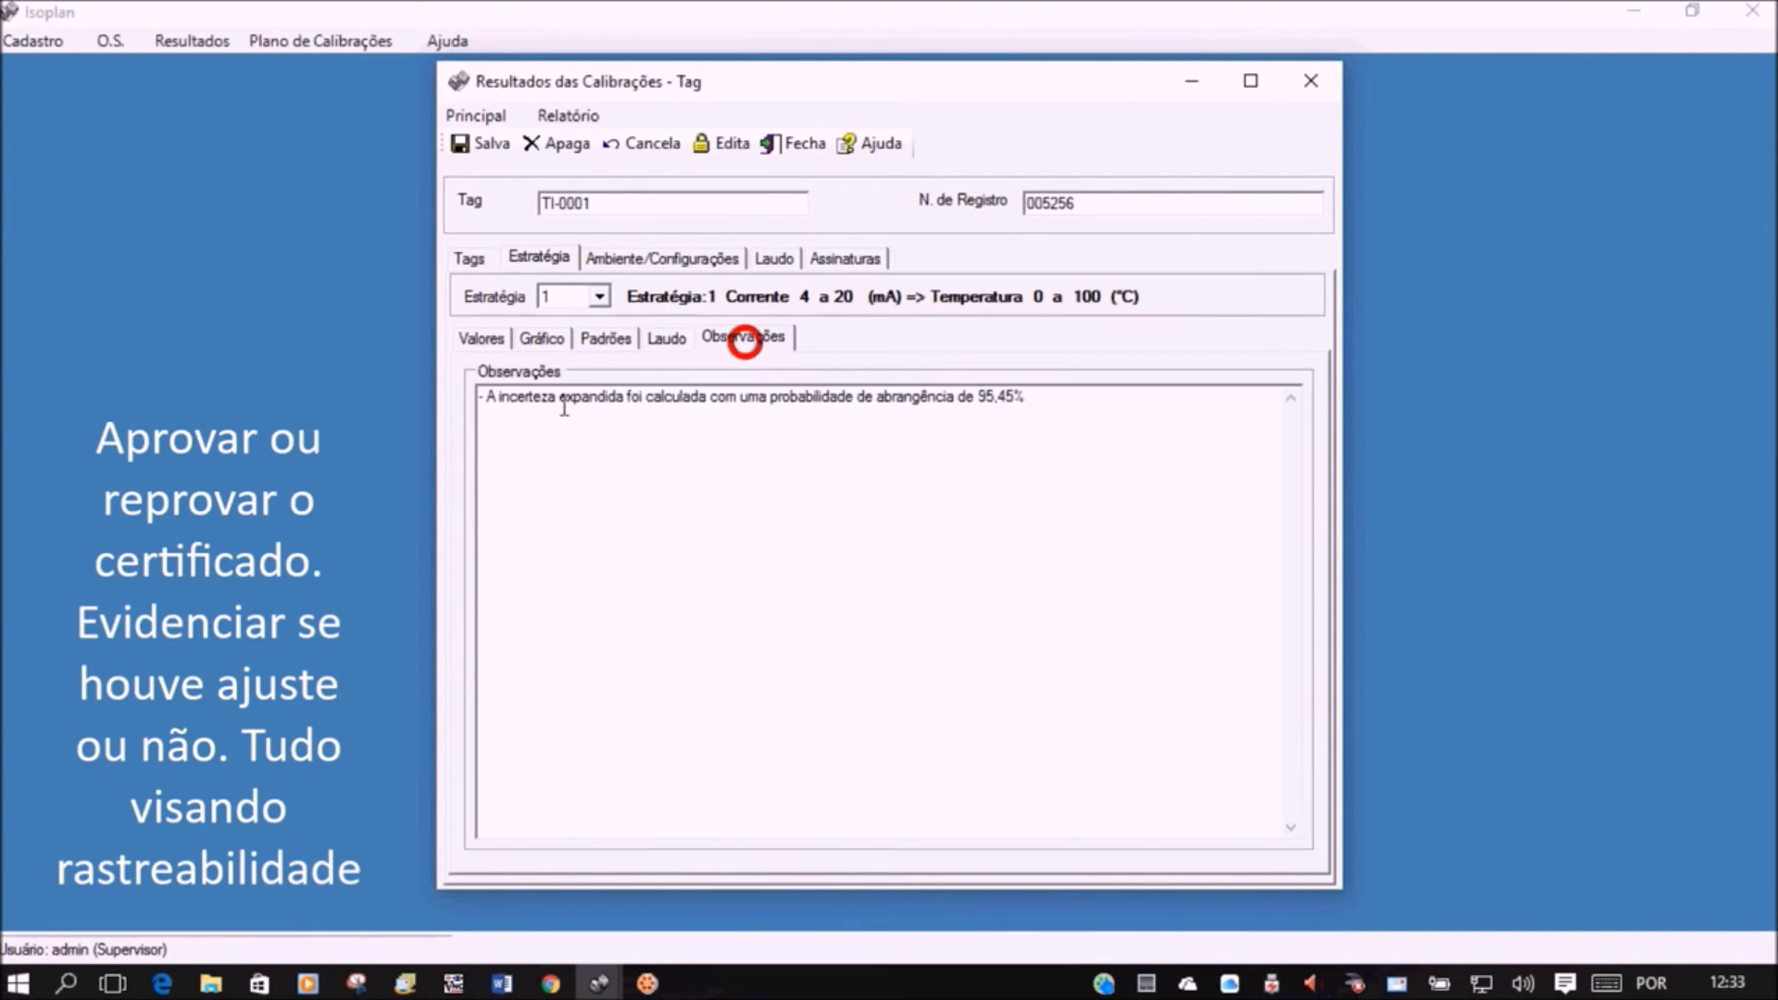
# Set the calibration conditions' location to Laboratório for TI-0001.
pyautogui.click(659, 259)
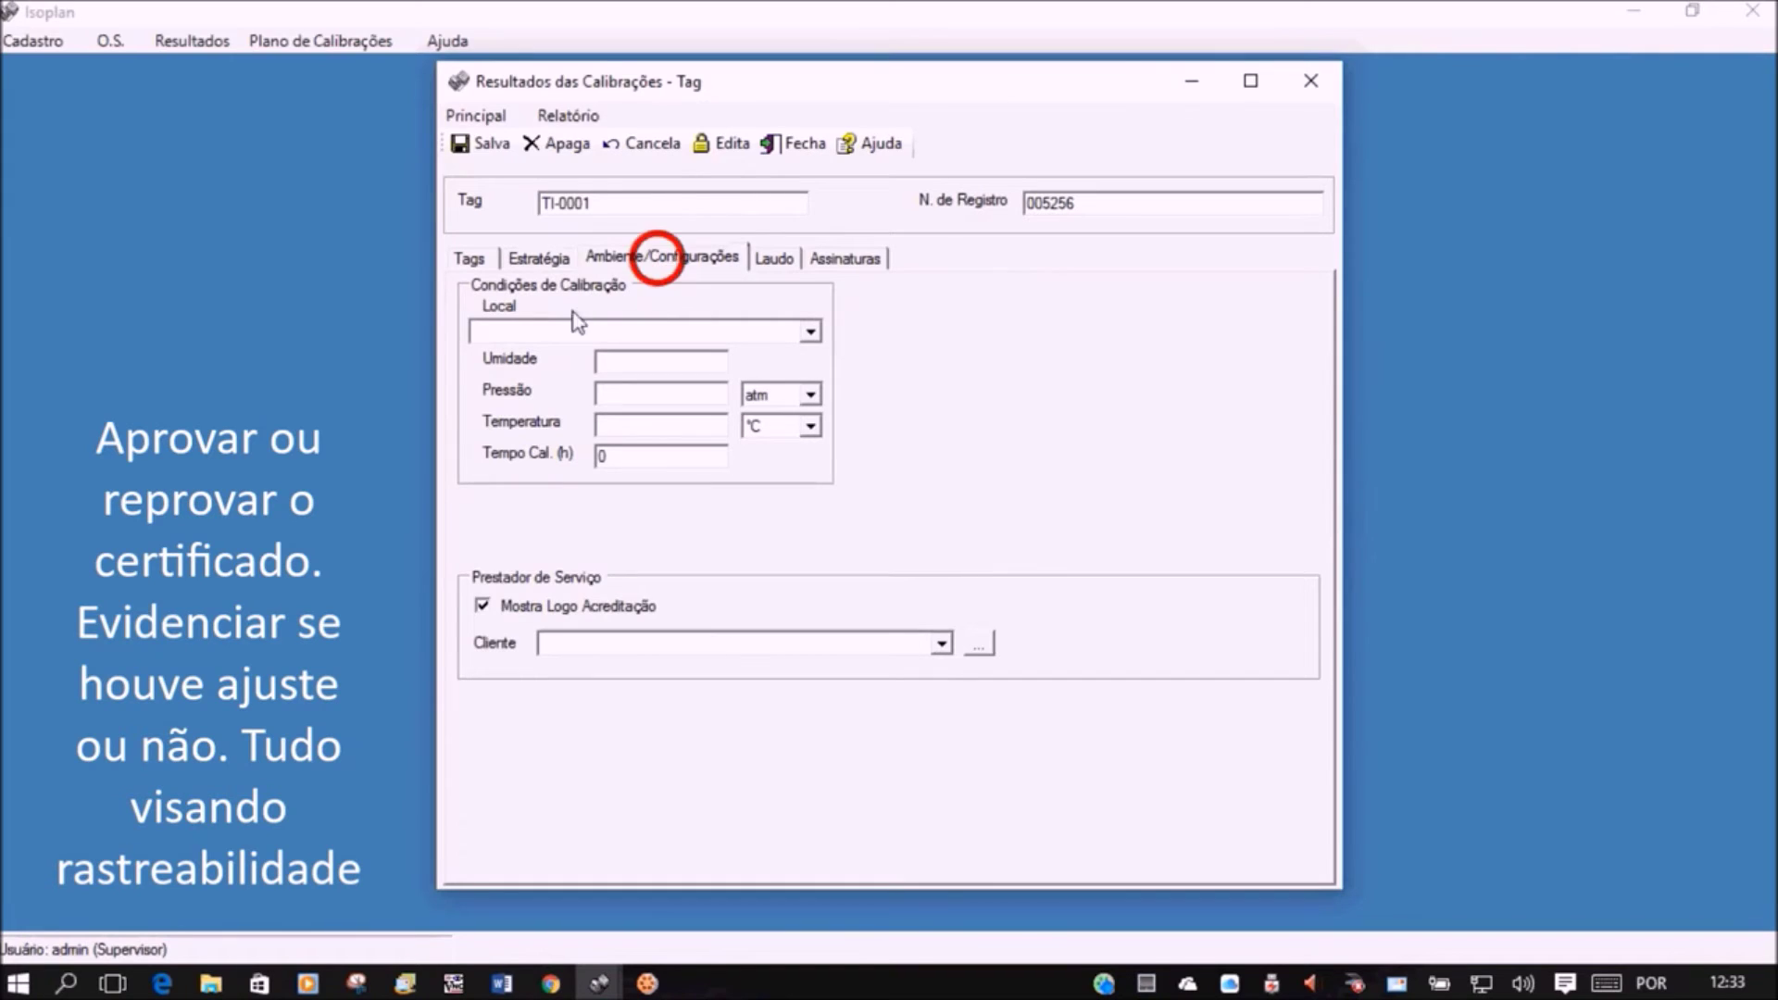
pyautogui.click(815, 334)
pyautogui.click(782, 359)
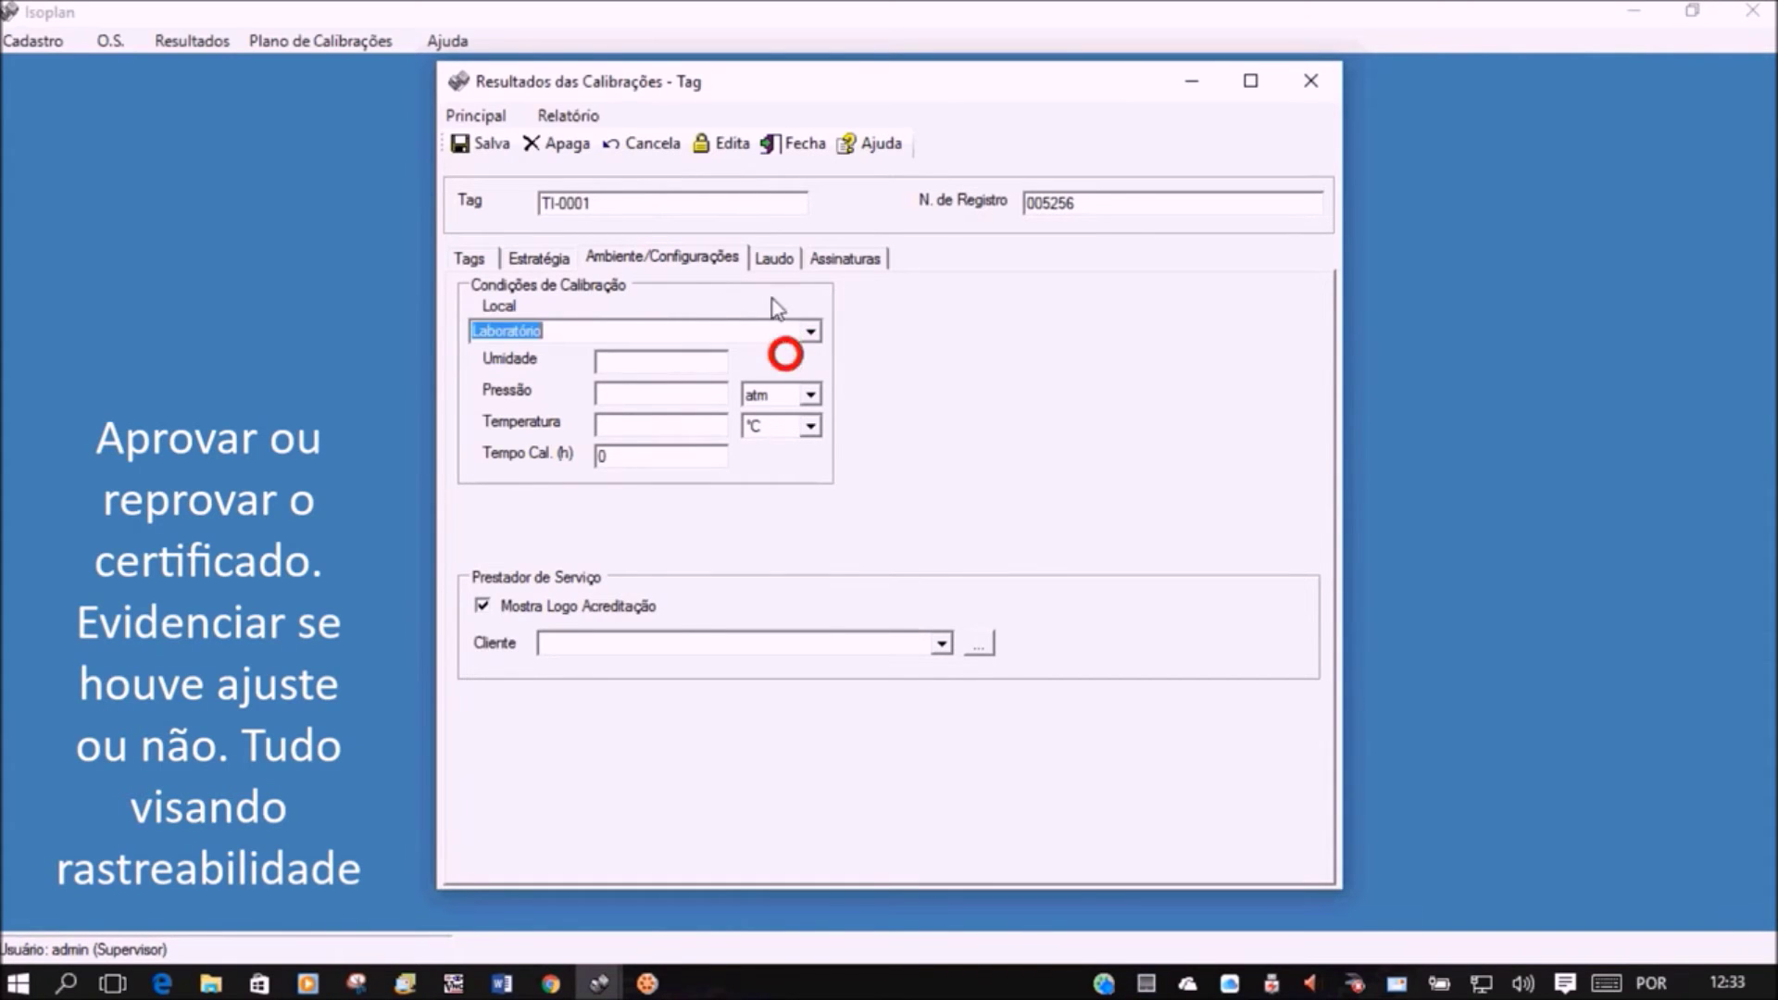
# Set the overall Laudo Inicial to Reprovado, Laudo Final to Aprovado and maintenance to Preventiva, and add the defect 002-Zero deslocado.
pyautogui.click(774, 257)
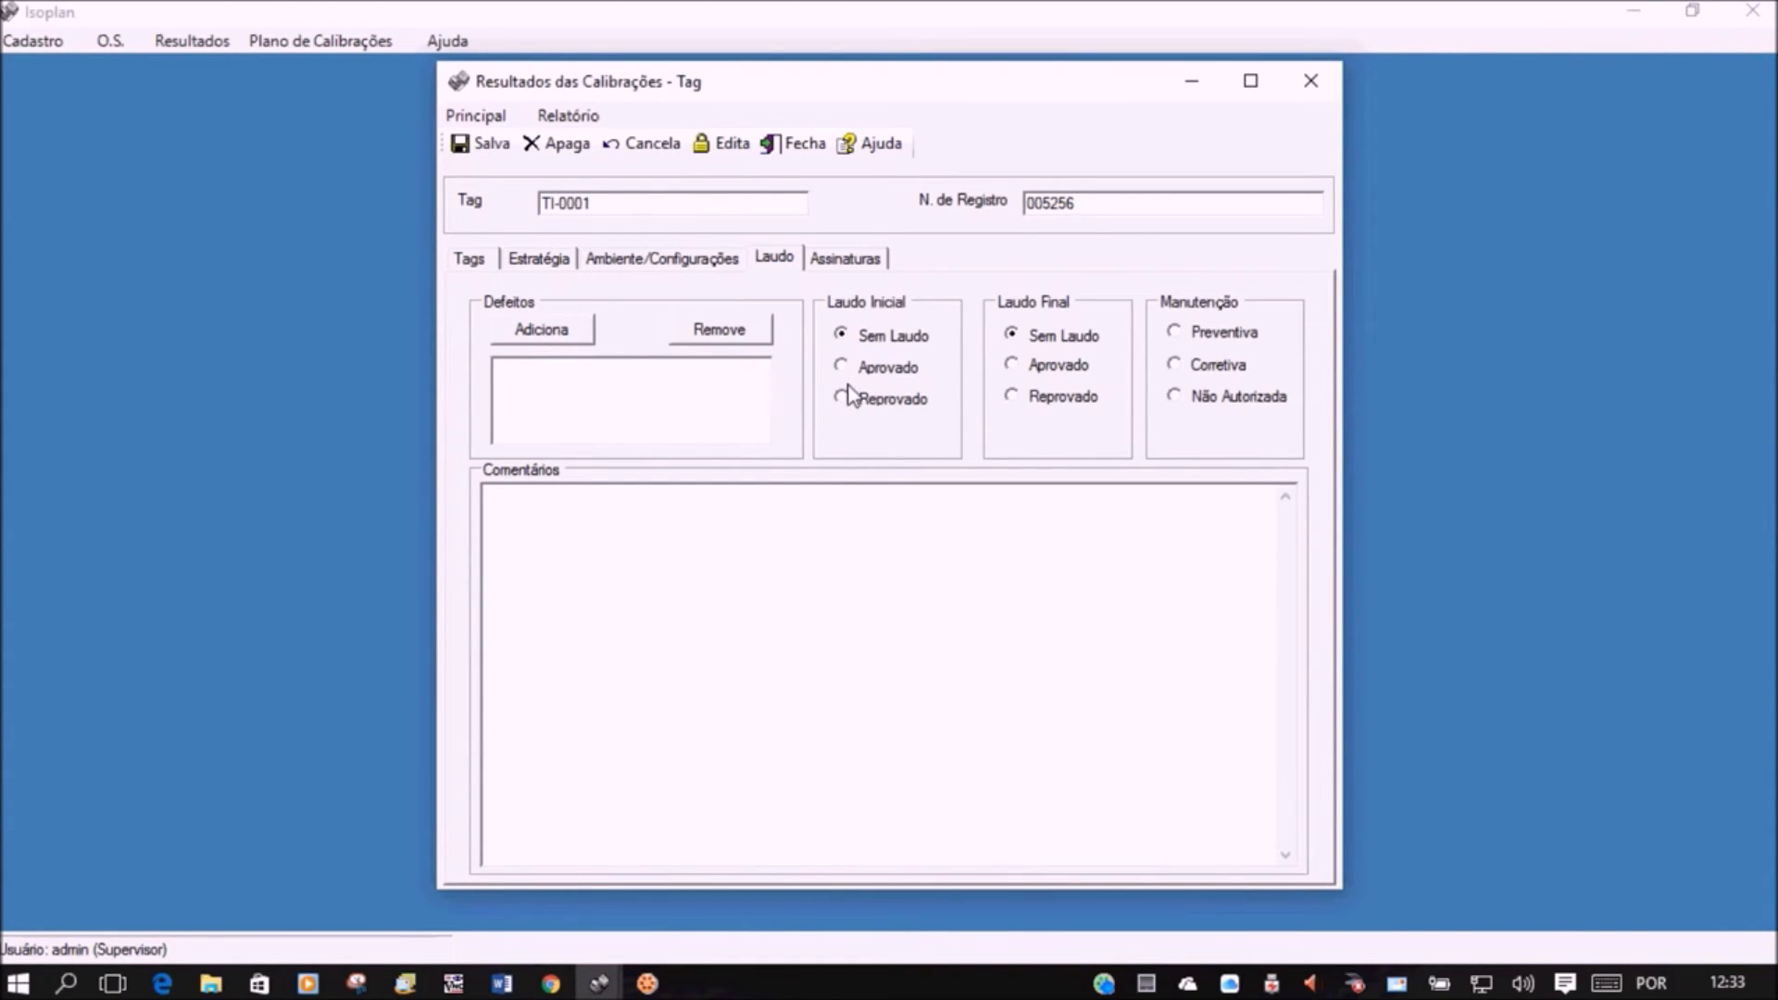
pyautogui.click(1011, 364)
pyautogui.click(1173, 331)
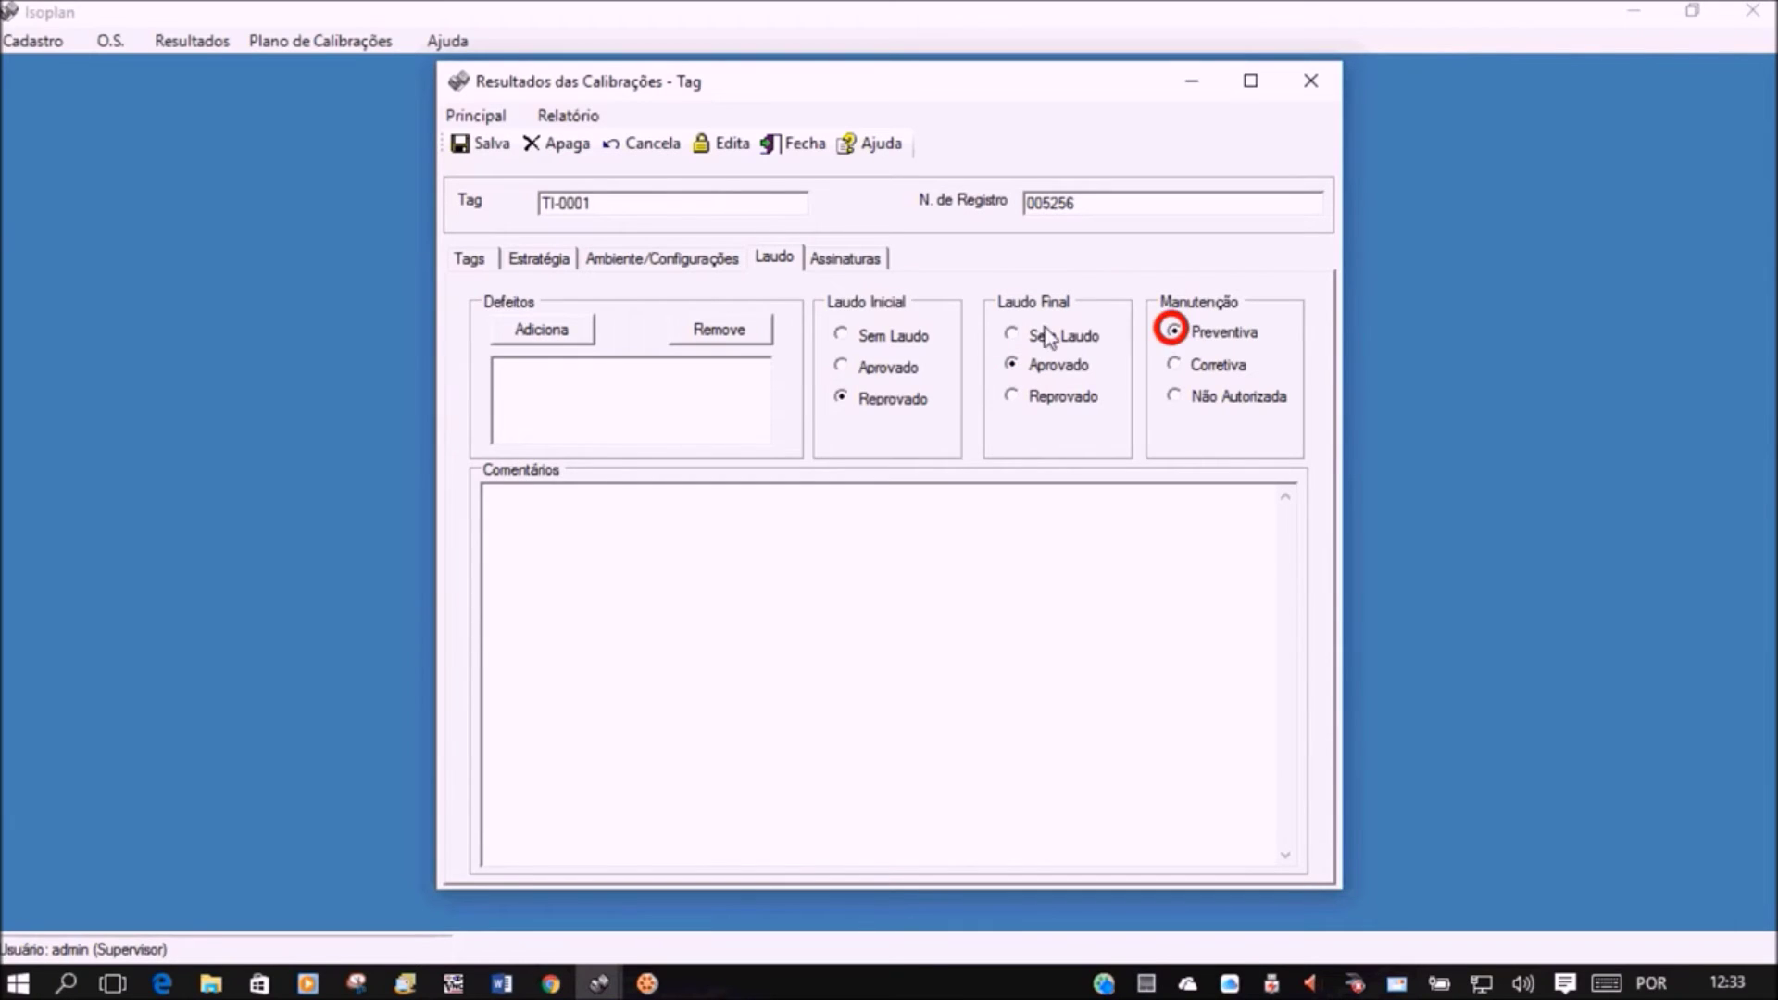
pyautogui.click(579, 332)
pyautogui.click(752, 427)
pyautogui.click(738, 627)
# Sign the calibration as Executante without a standard, validating with the account password, and close the results window.
pyautogui.click(833, 257)
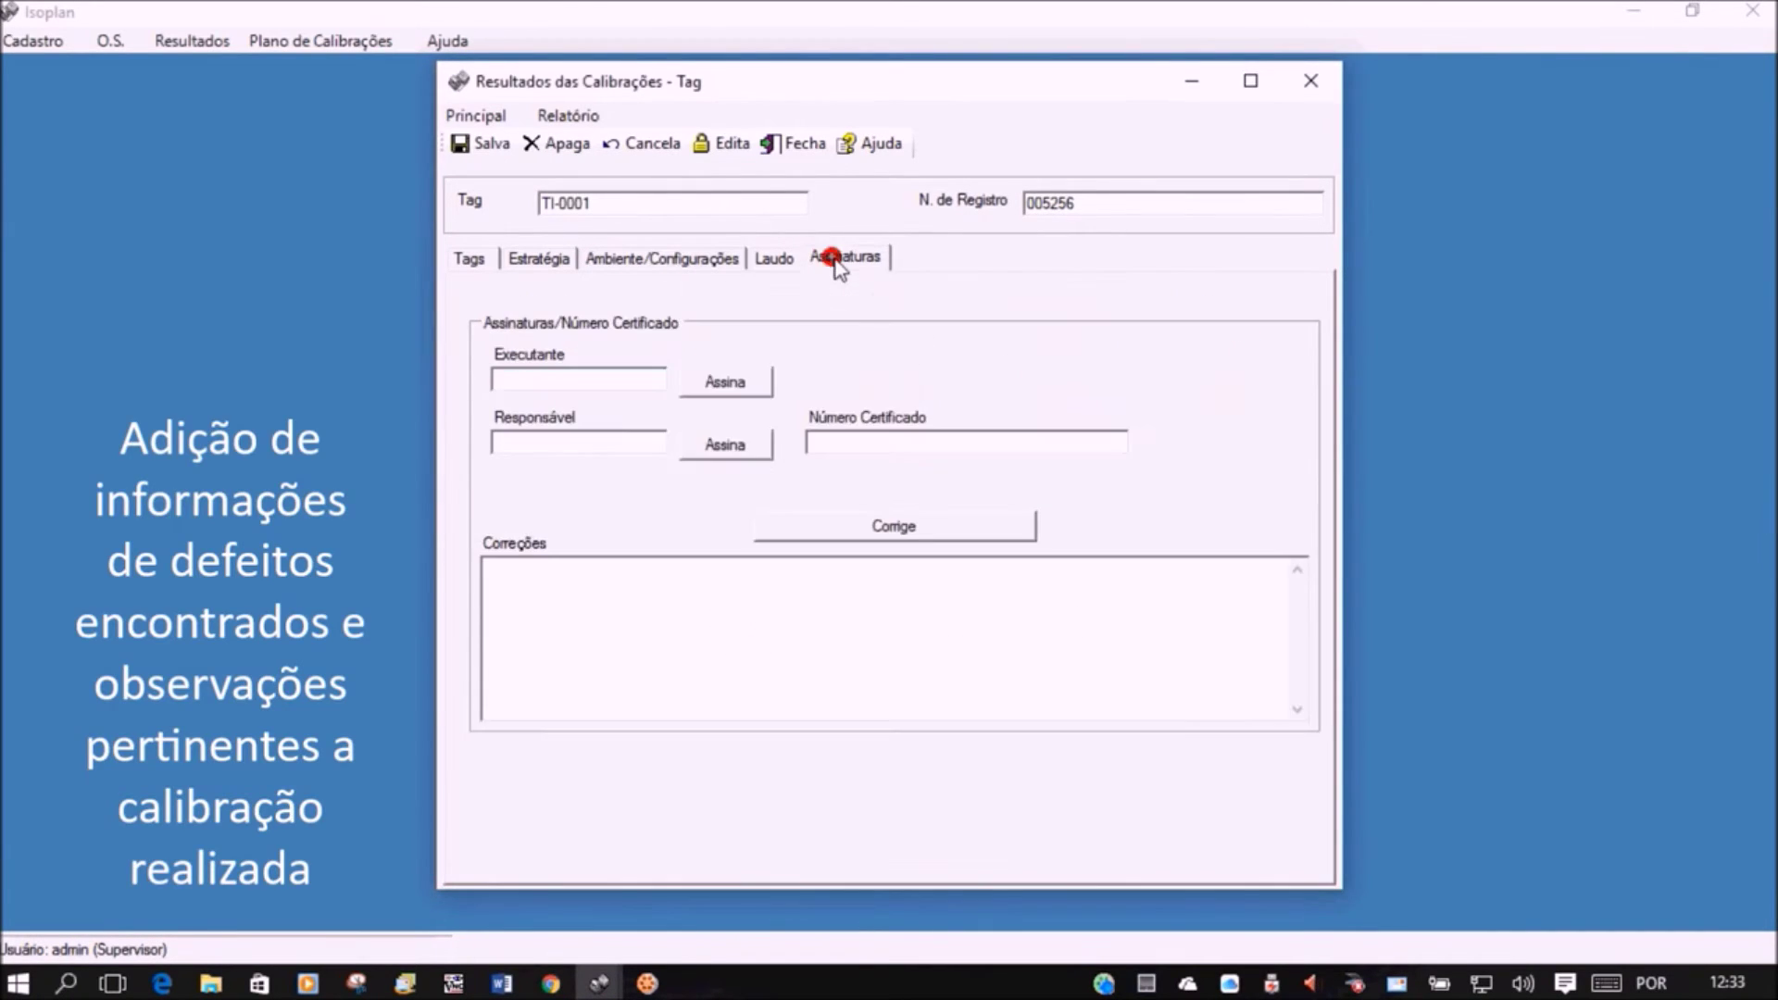
pyautogui.click(722, 381)
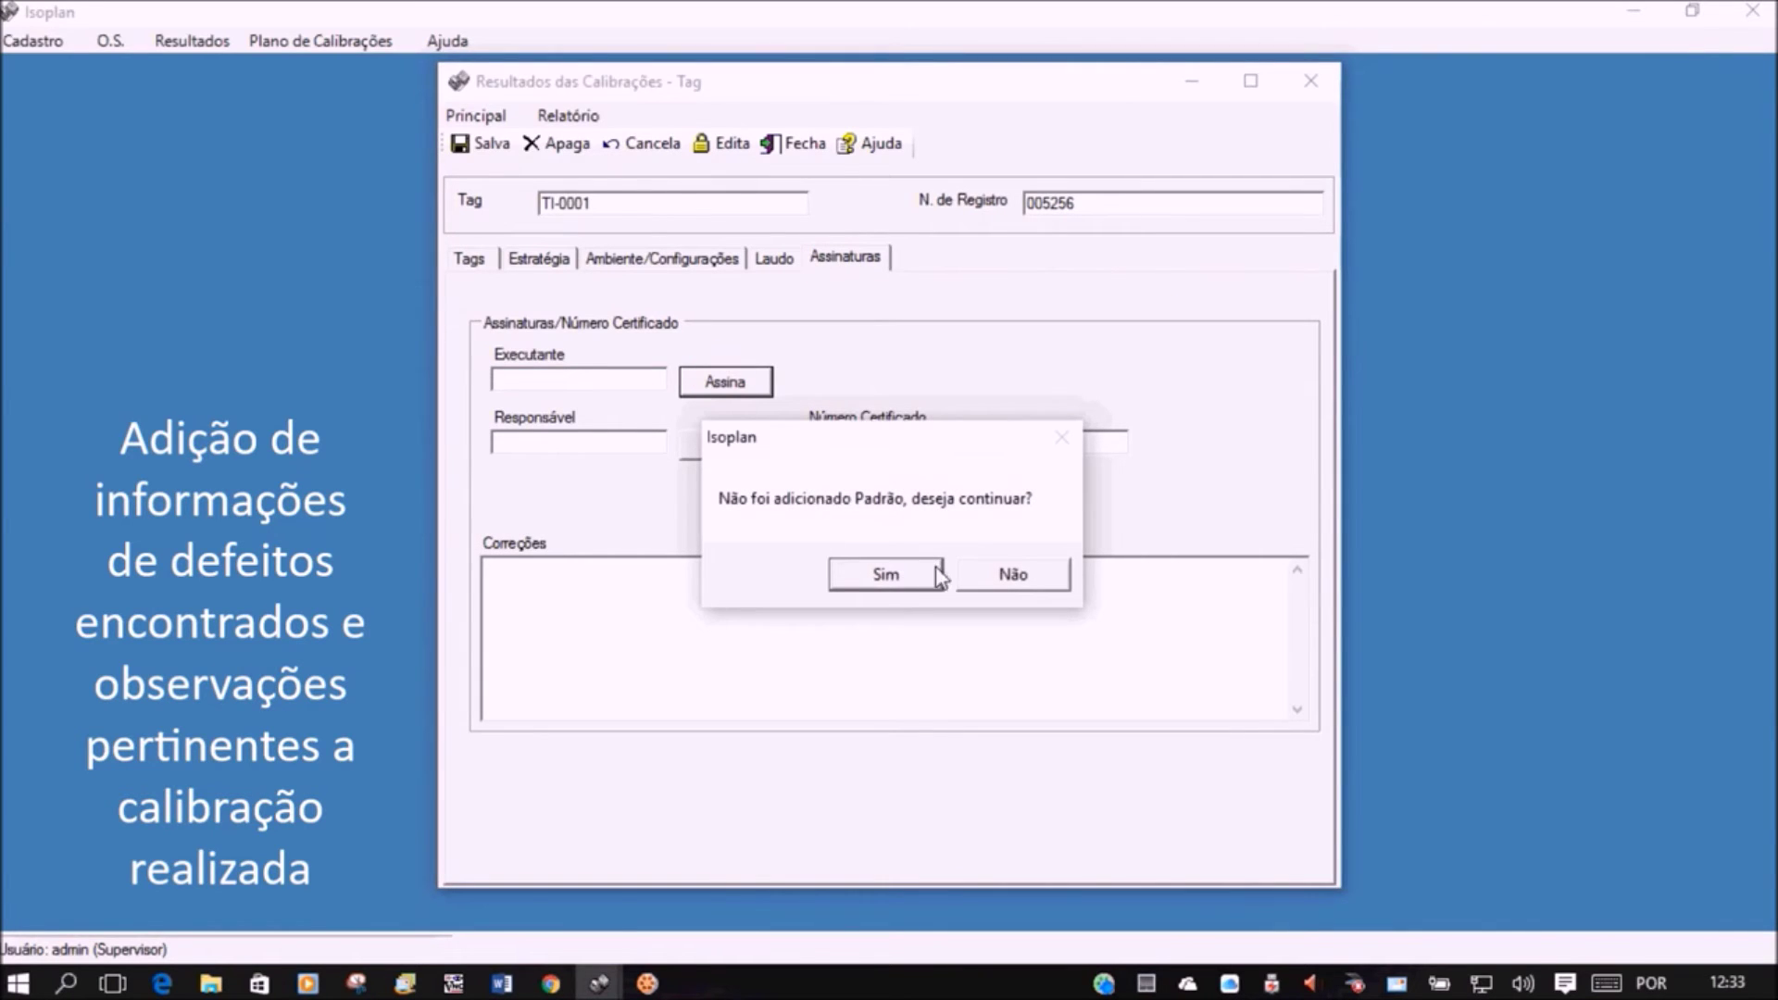
pyautogui.click(915, 574)
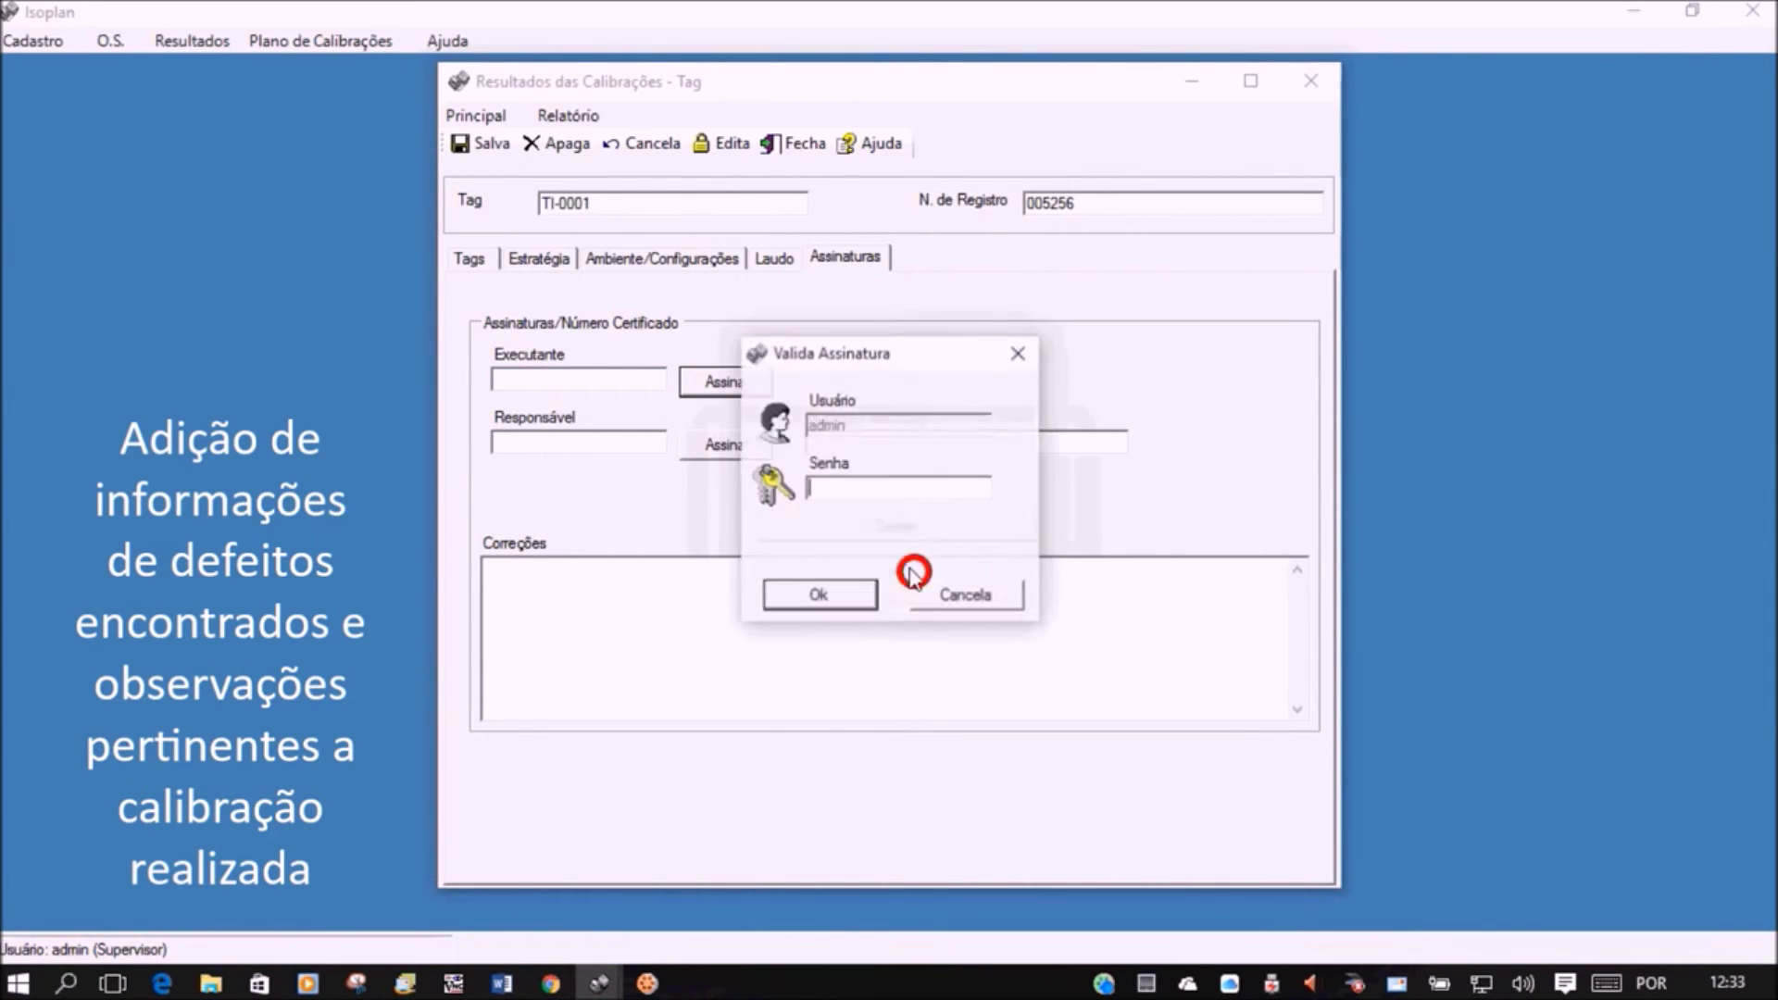
pyautogui.write('****')
pyautogui.click(804, 595)
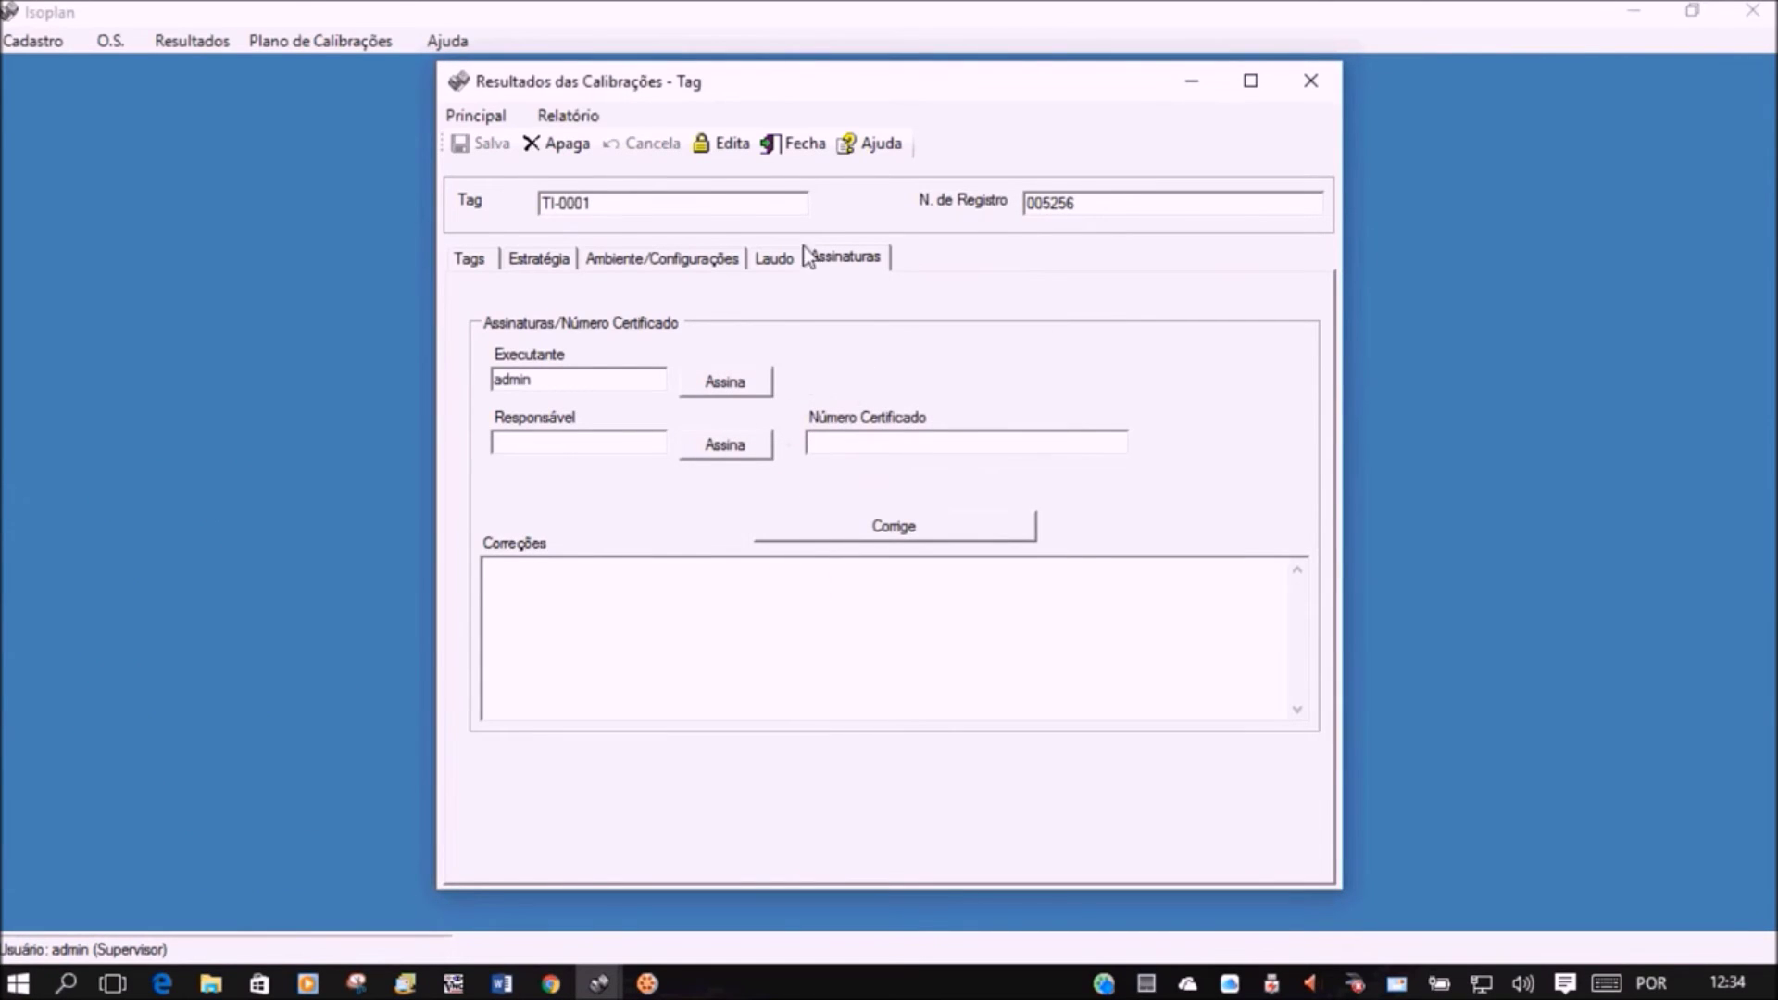
pyautogui.click(1310, 80)
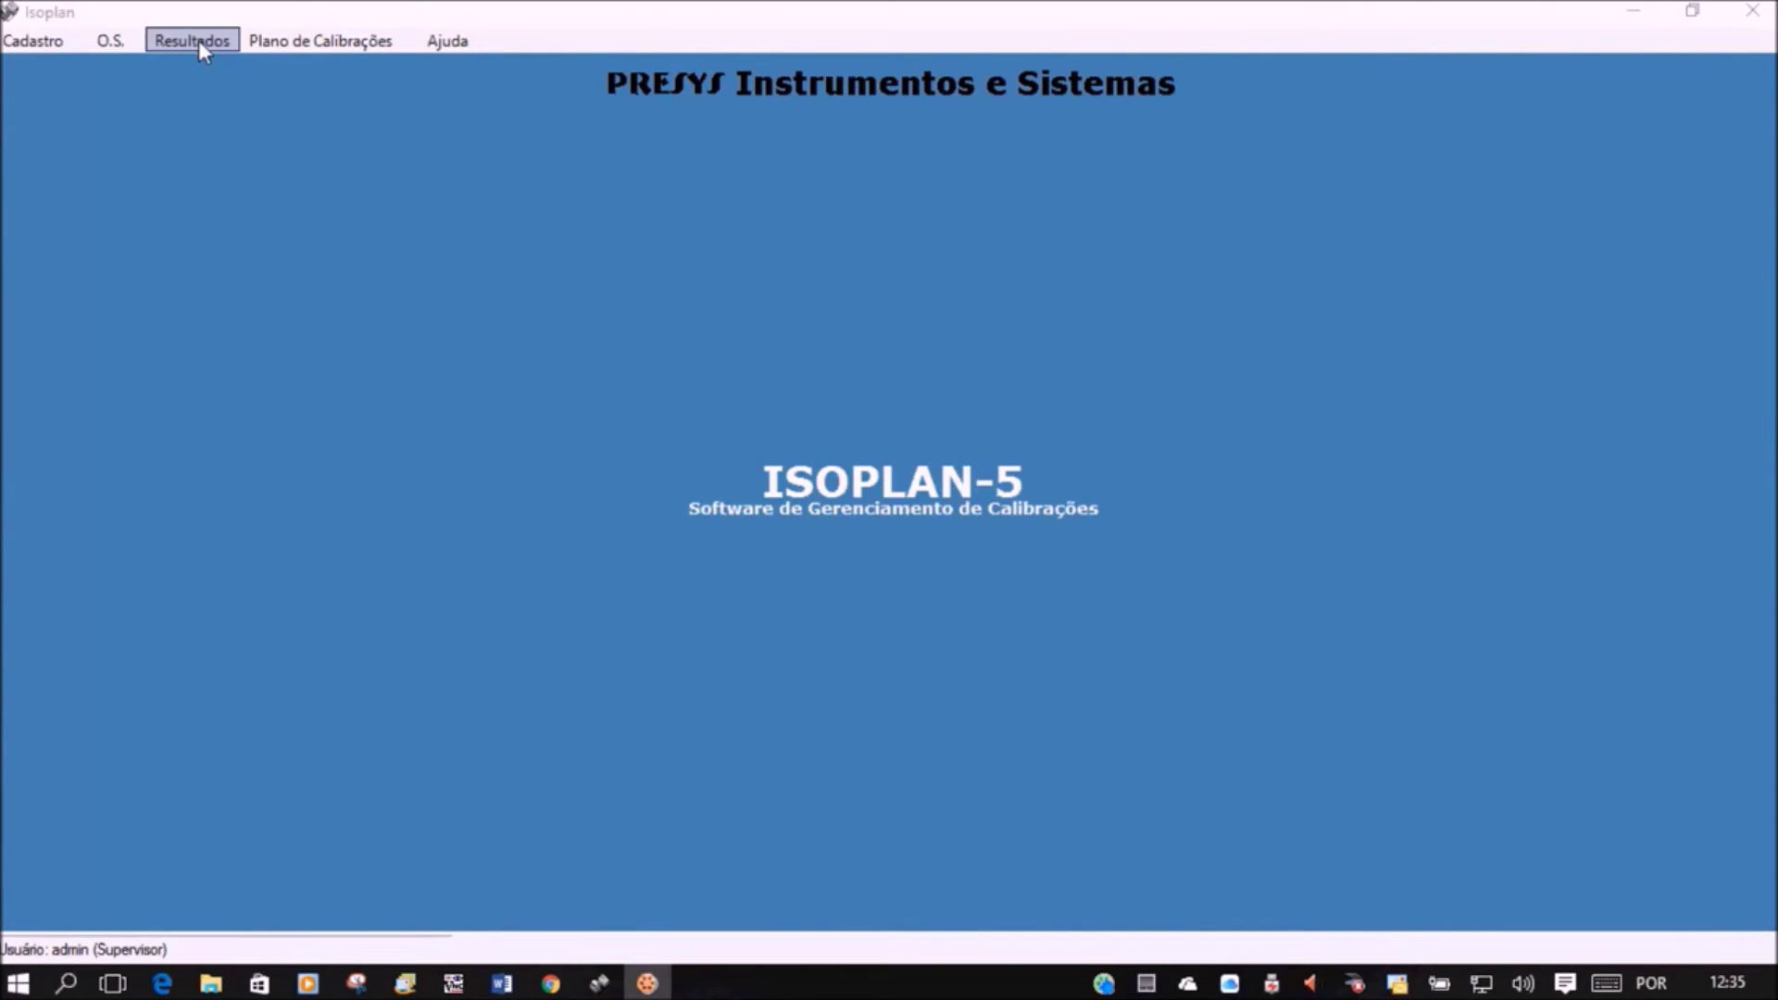
# Reopen the tag calibration results, select TI-0001, check the report types, and open the print preview of its Padrão report.
pyautogui.click(198, 41)
pyautogui.click(193, 71)
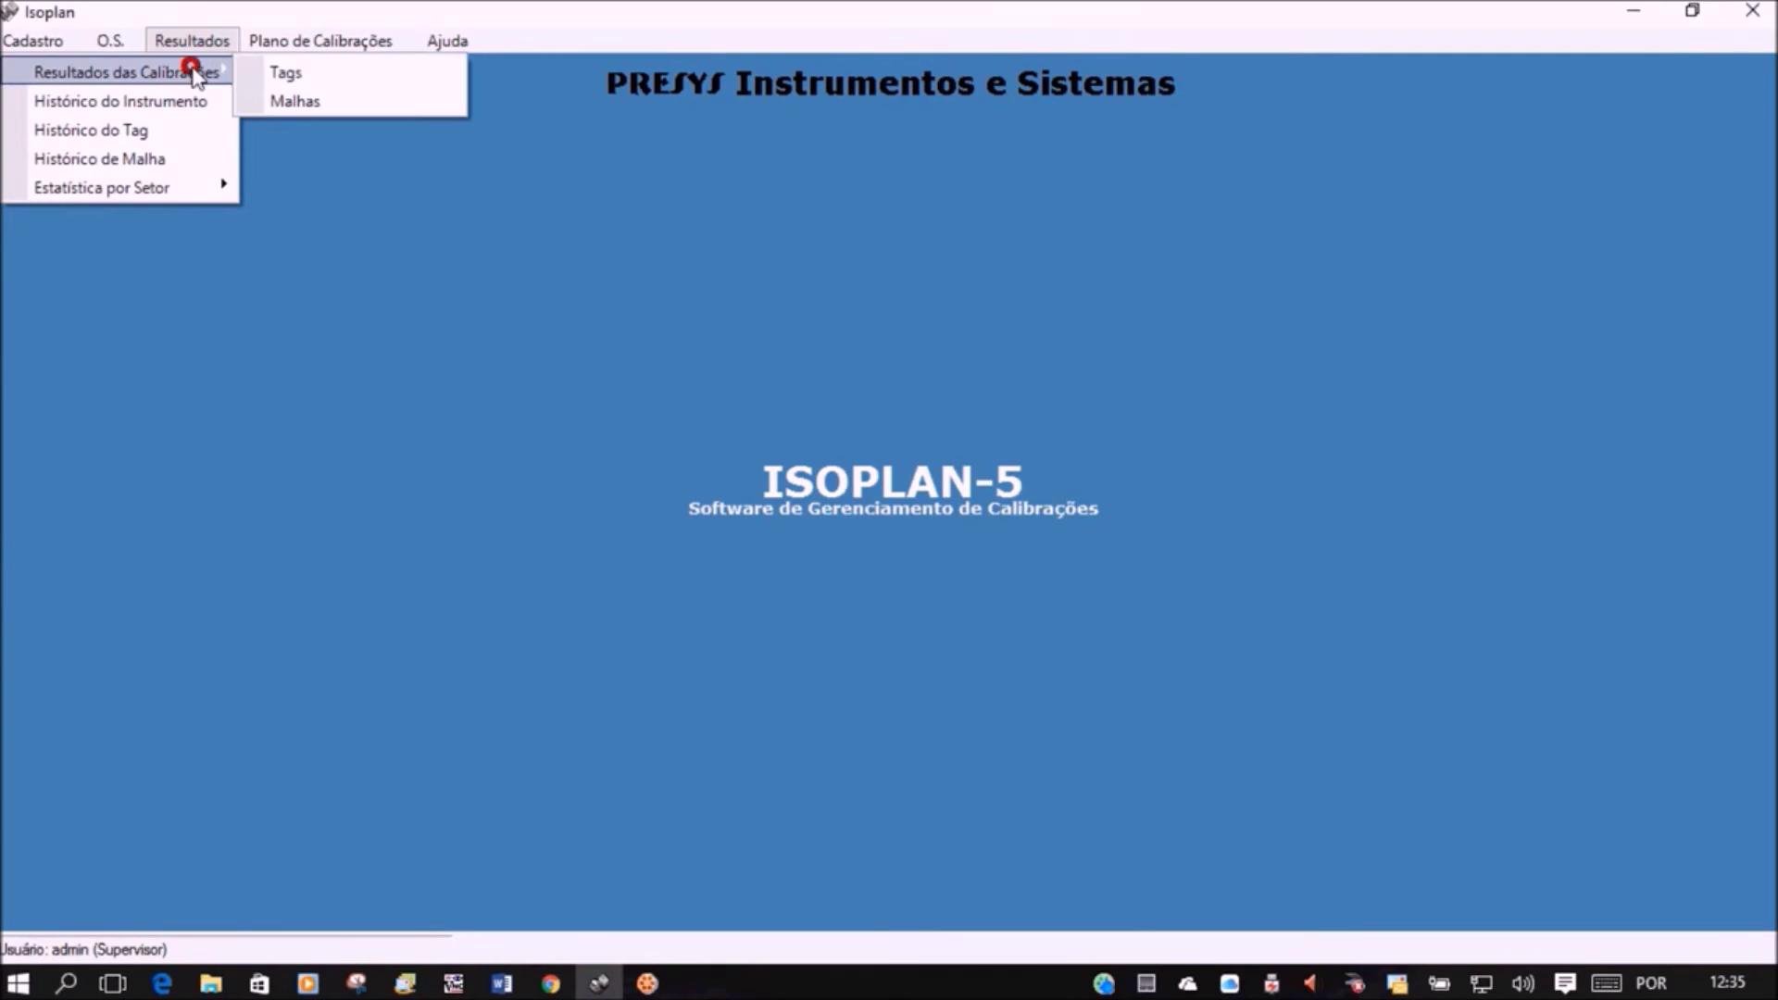
pyautogui.click(270, 68)
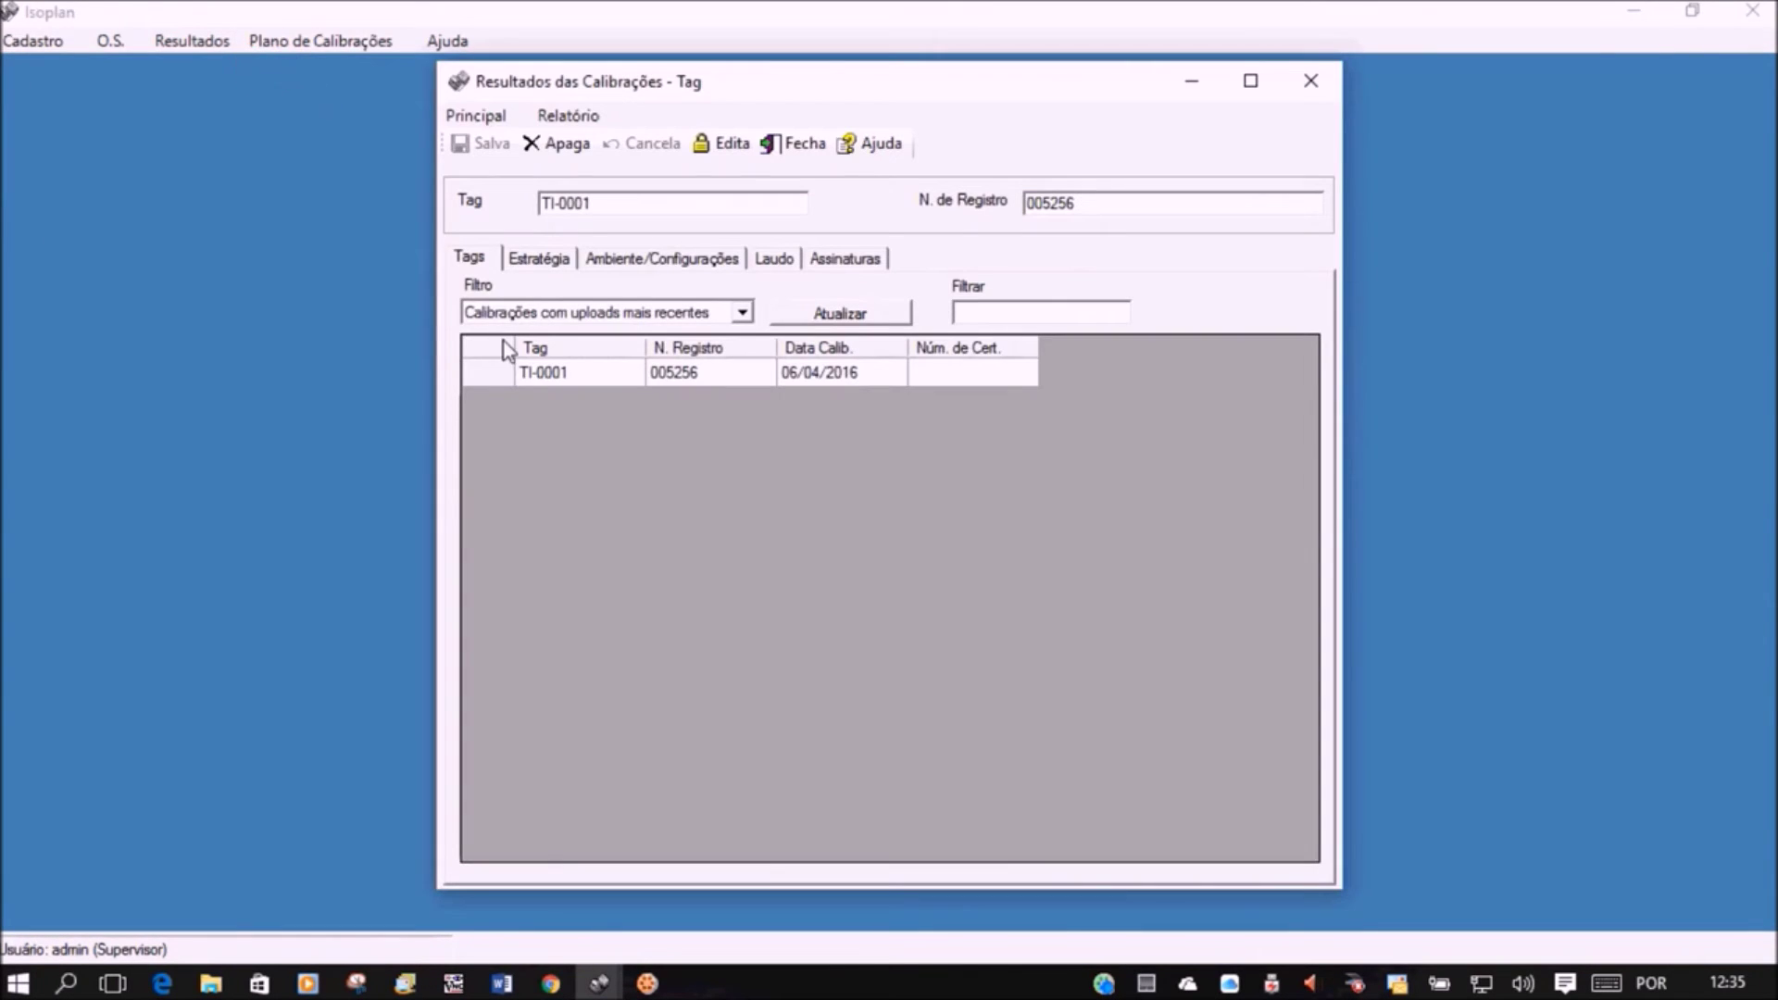
pyautogui.click(482, 374)
pyautogui.click(558, 116)
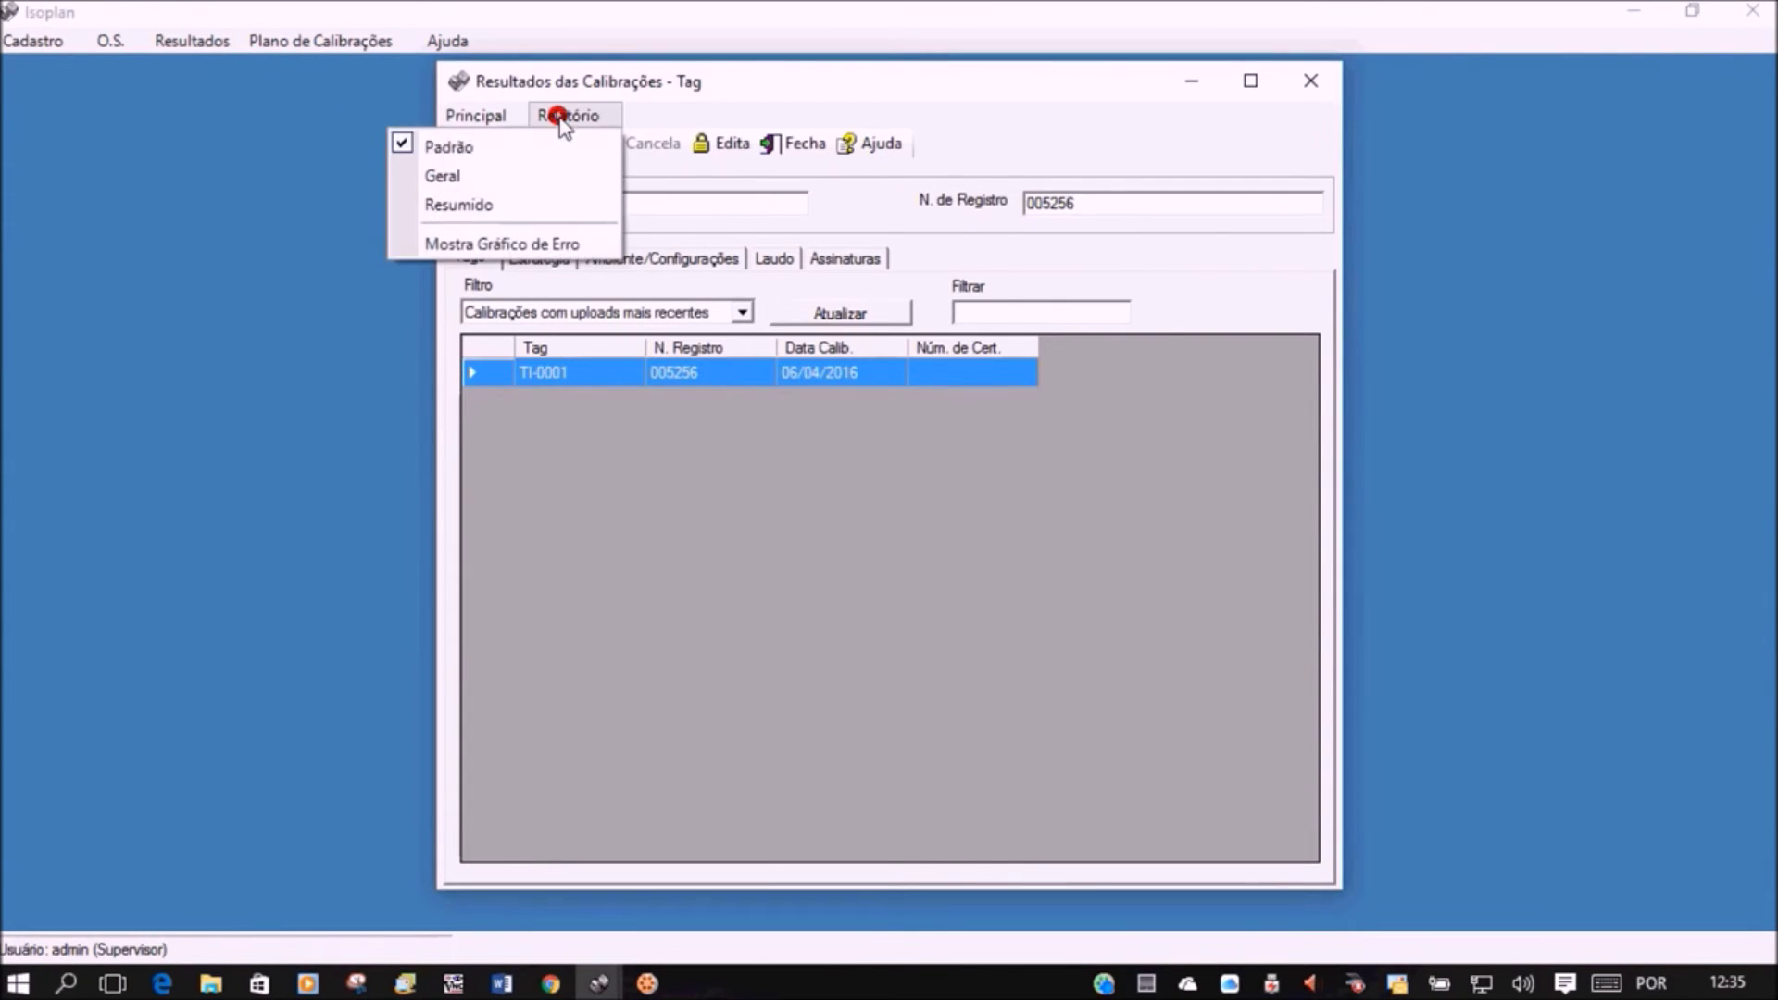
pyautogui.moveTo(497, 124)
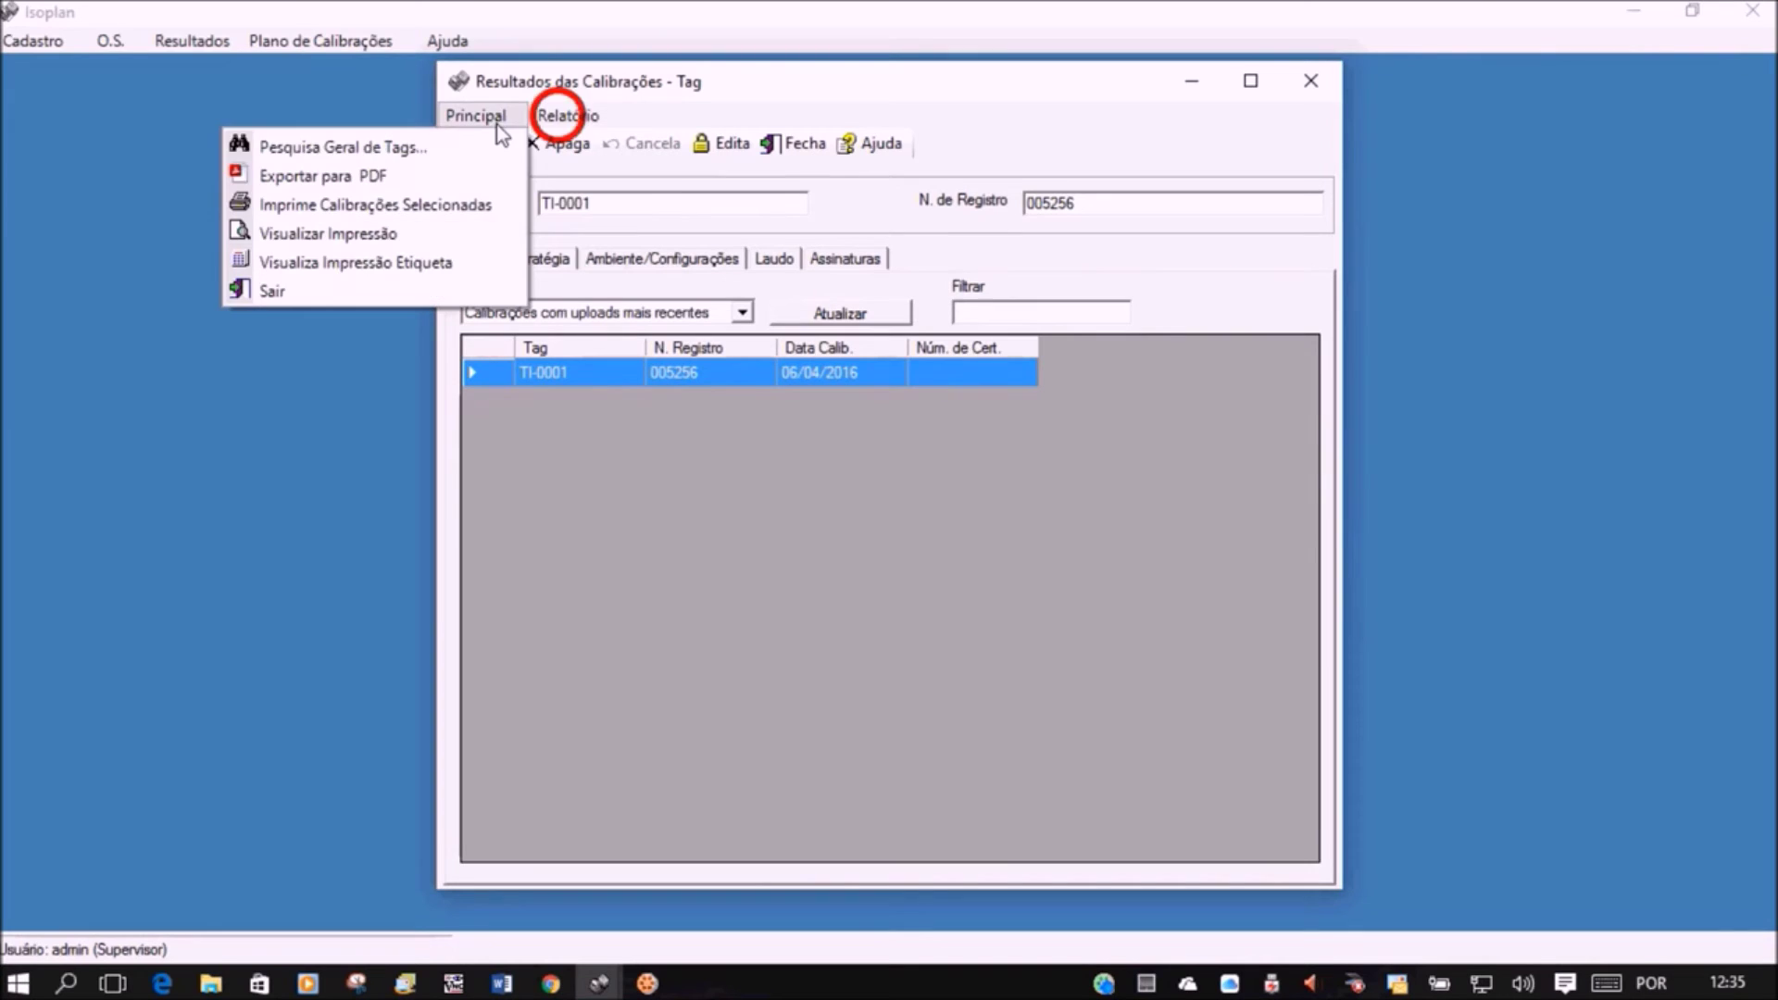
pyautogui.click(405, 234)
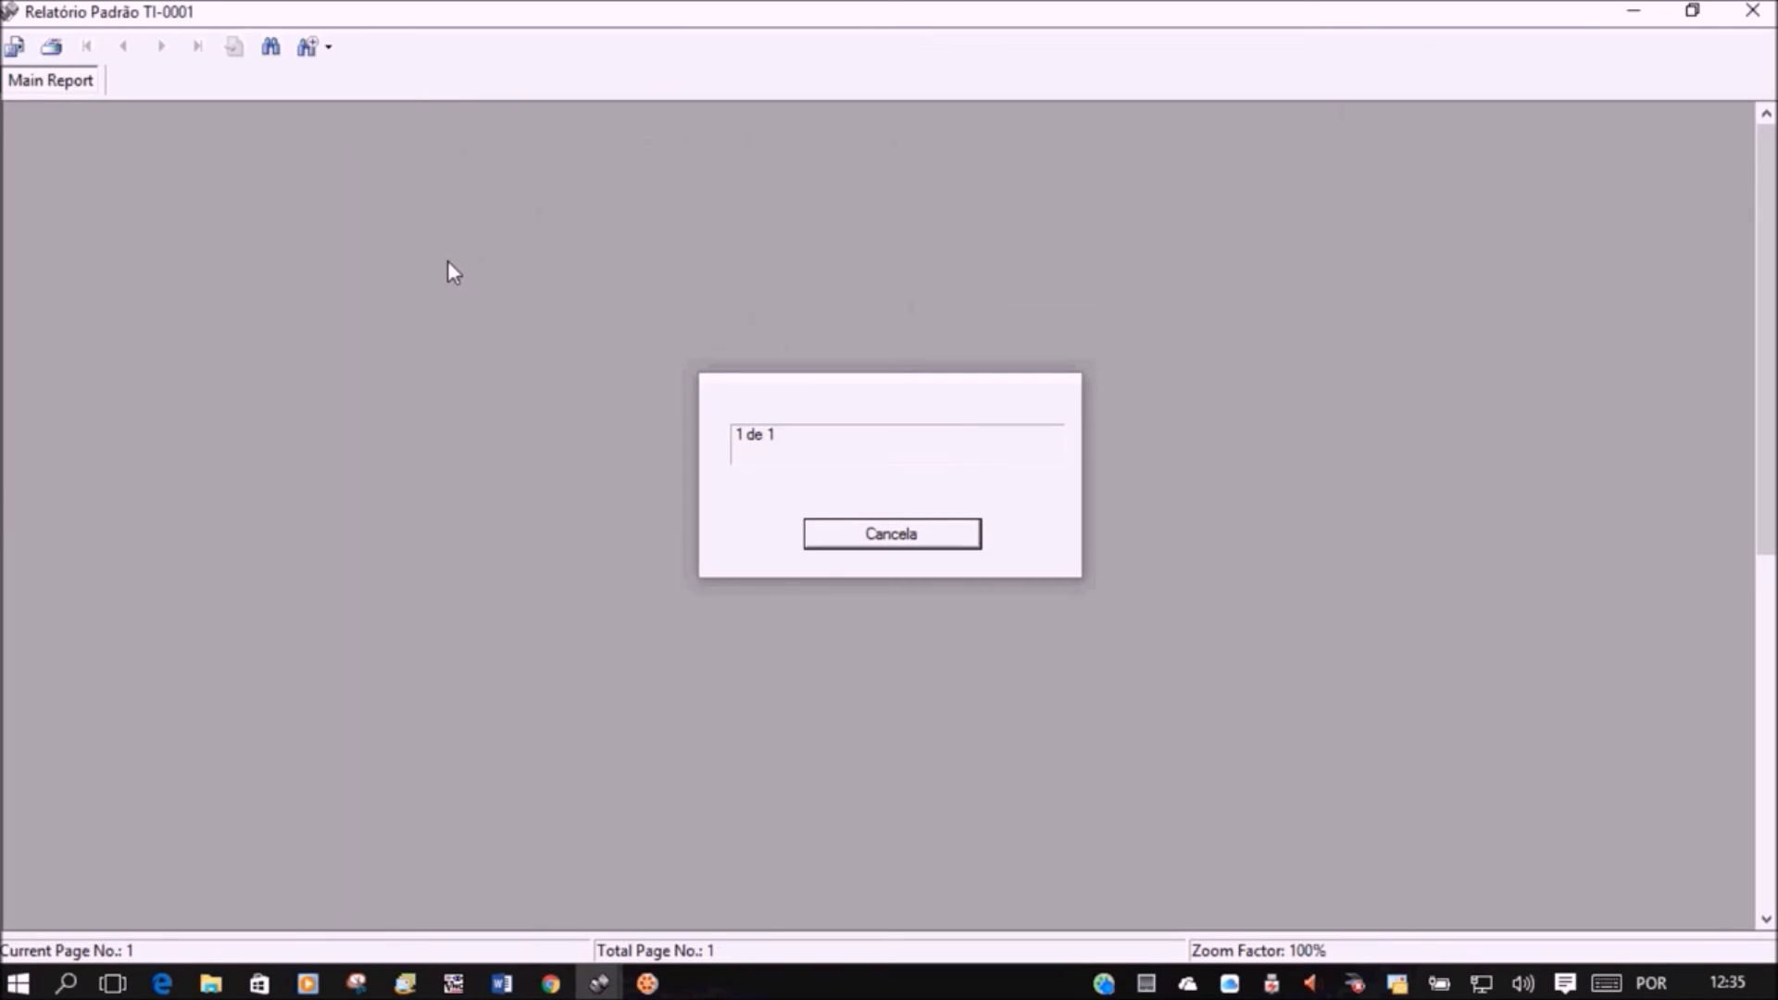
# Examine the TI-0001 calibration certificate from the header down to the signatures and close the preview.
pyautogui.scroll(-3, 827, 343)
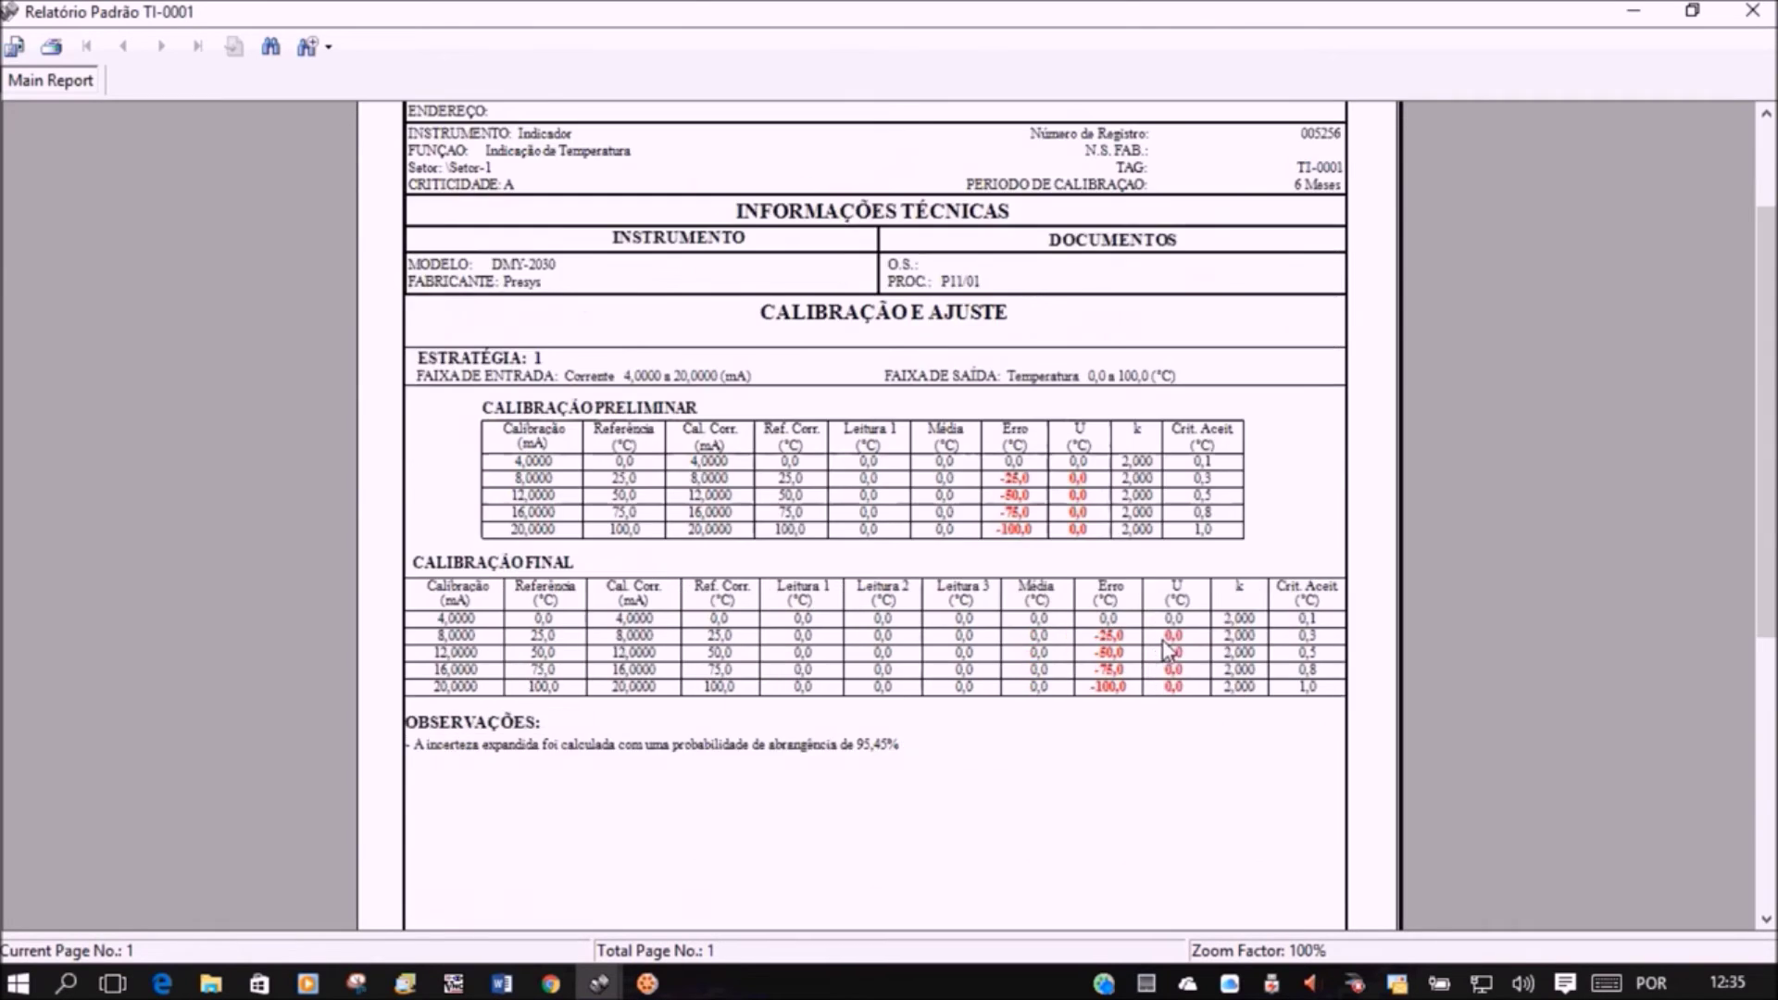
pyautogui.scroll(2, 981, 603)
pyautogui.scroll(1, 897, 585)
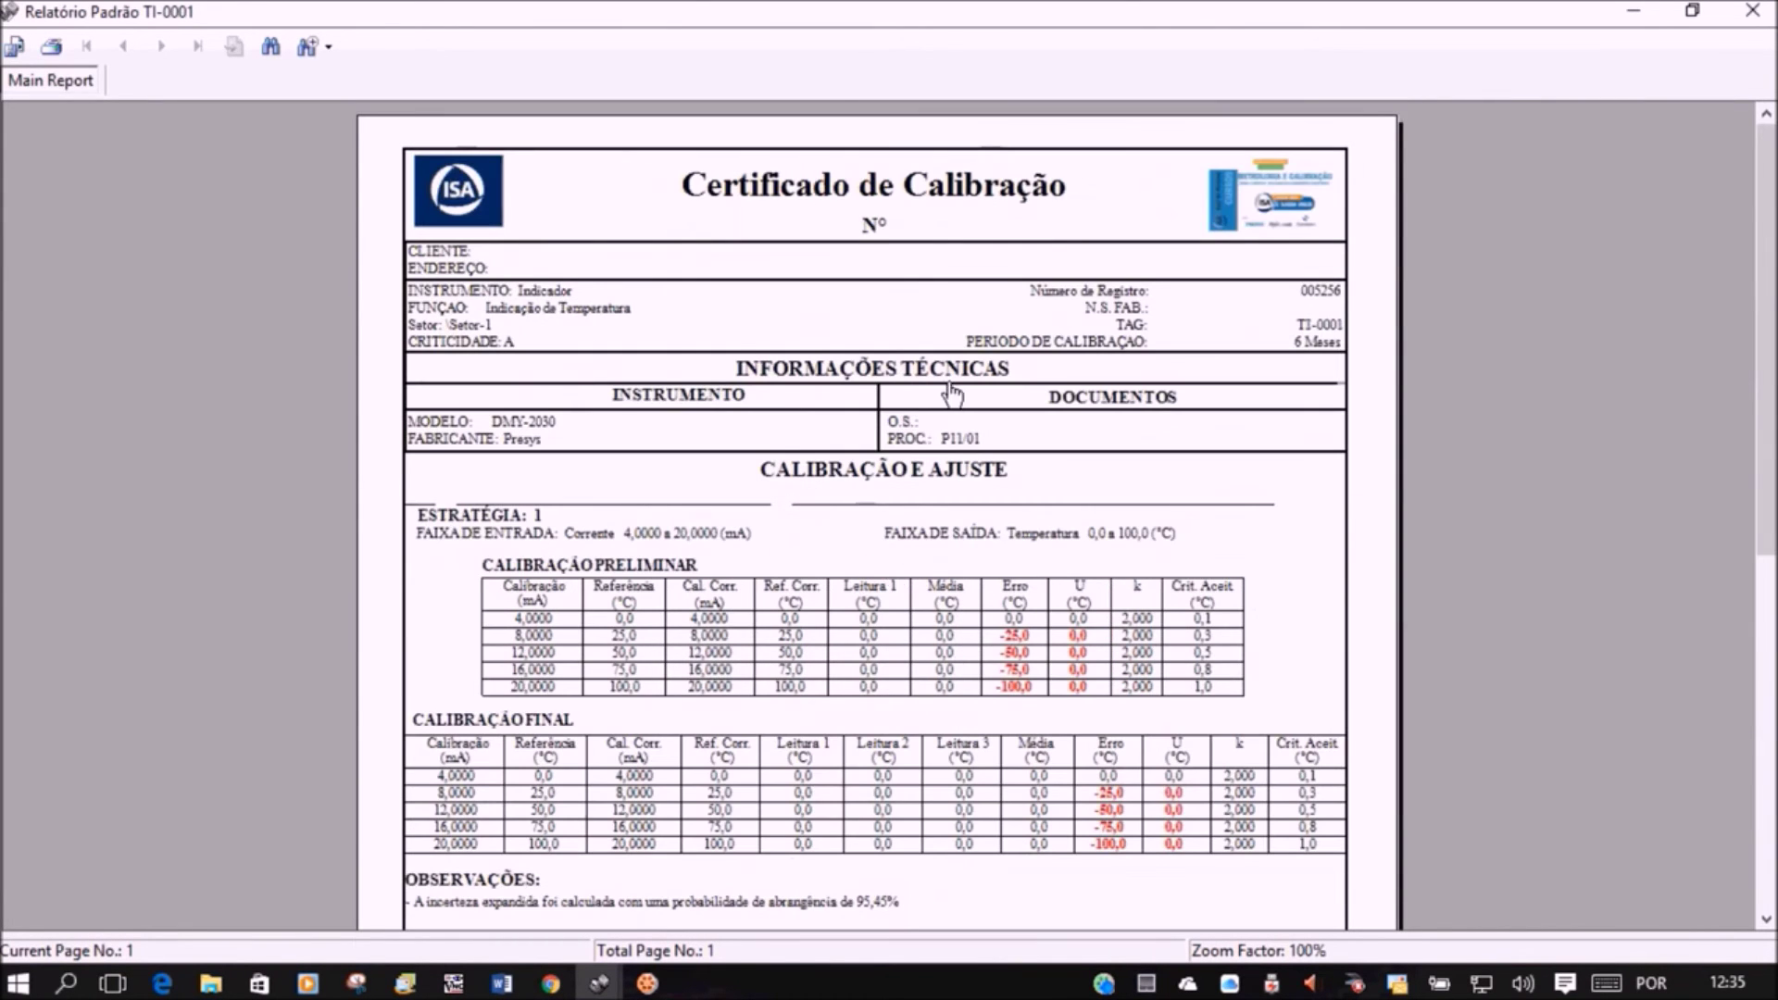
pyautogui.scroll(-4, 838, 509)
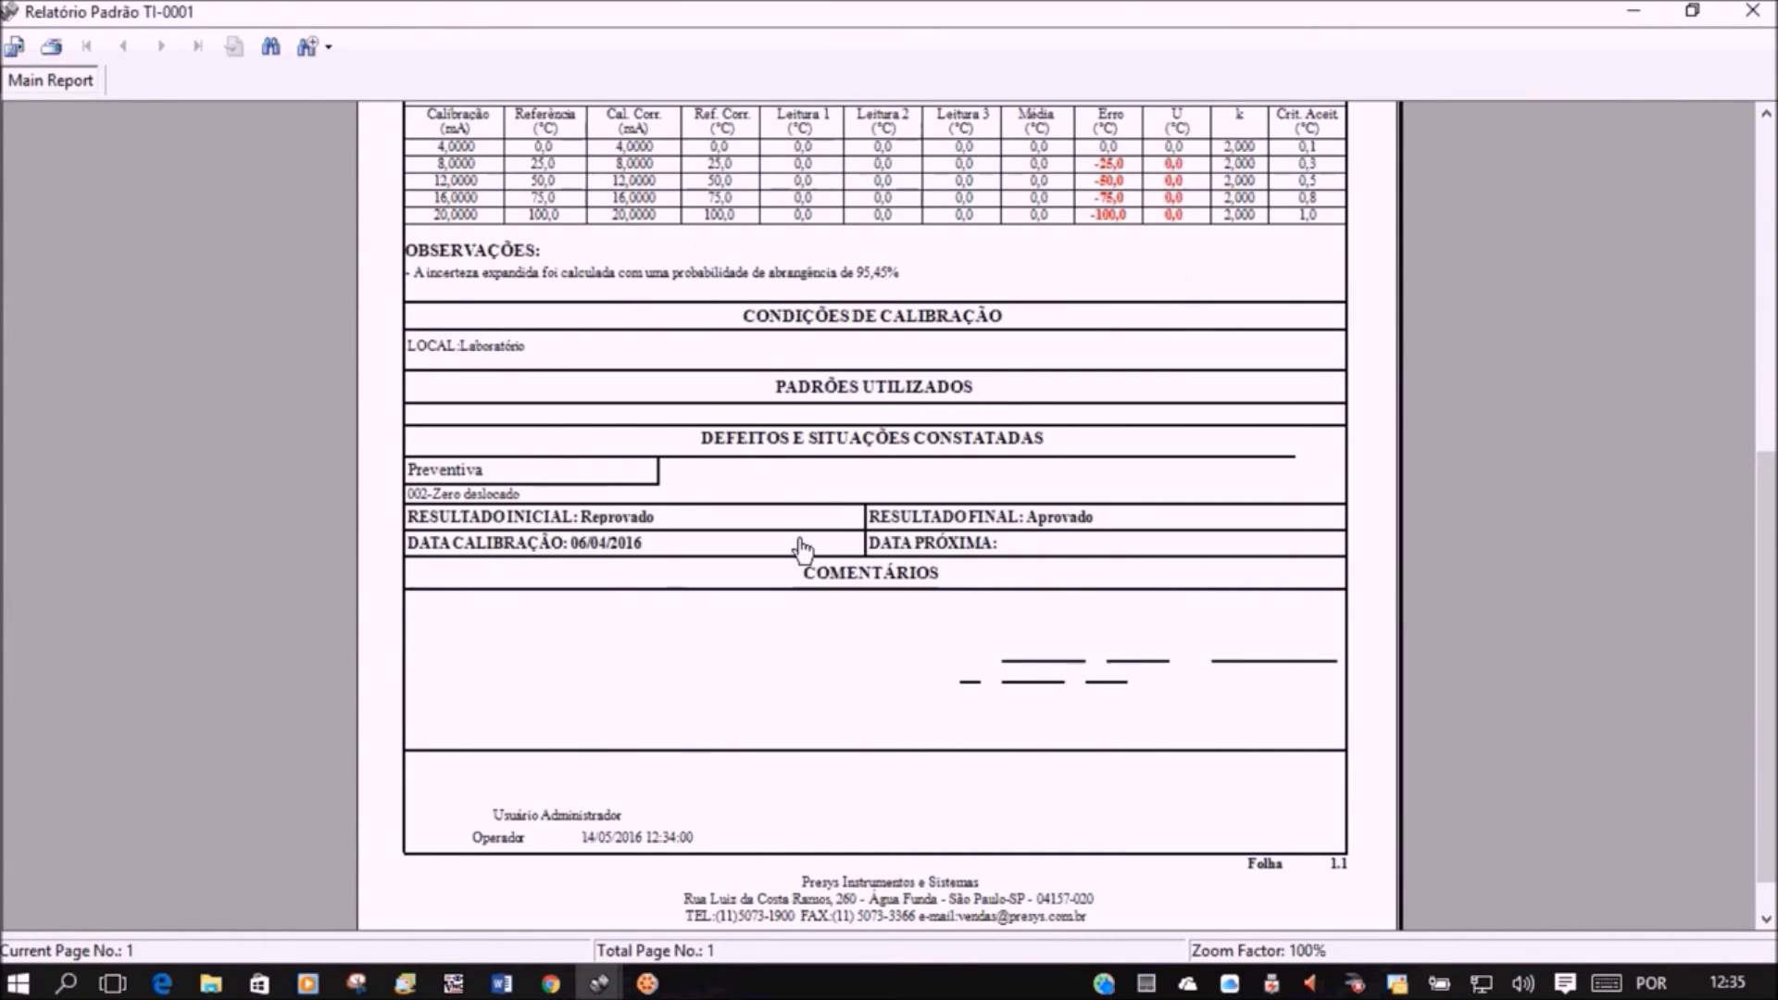
pyautogui.scroll(4, 999, 719)
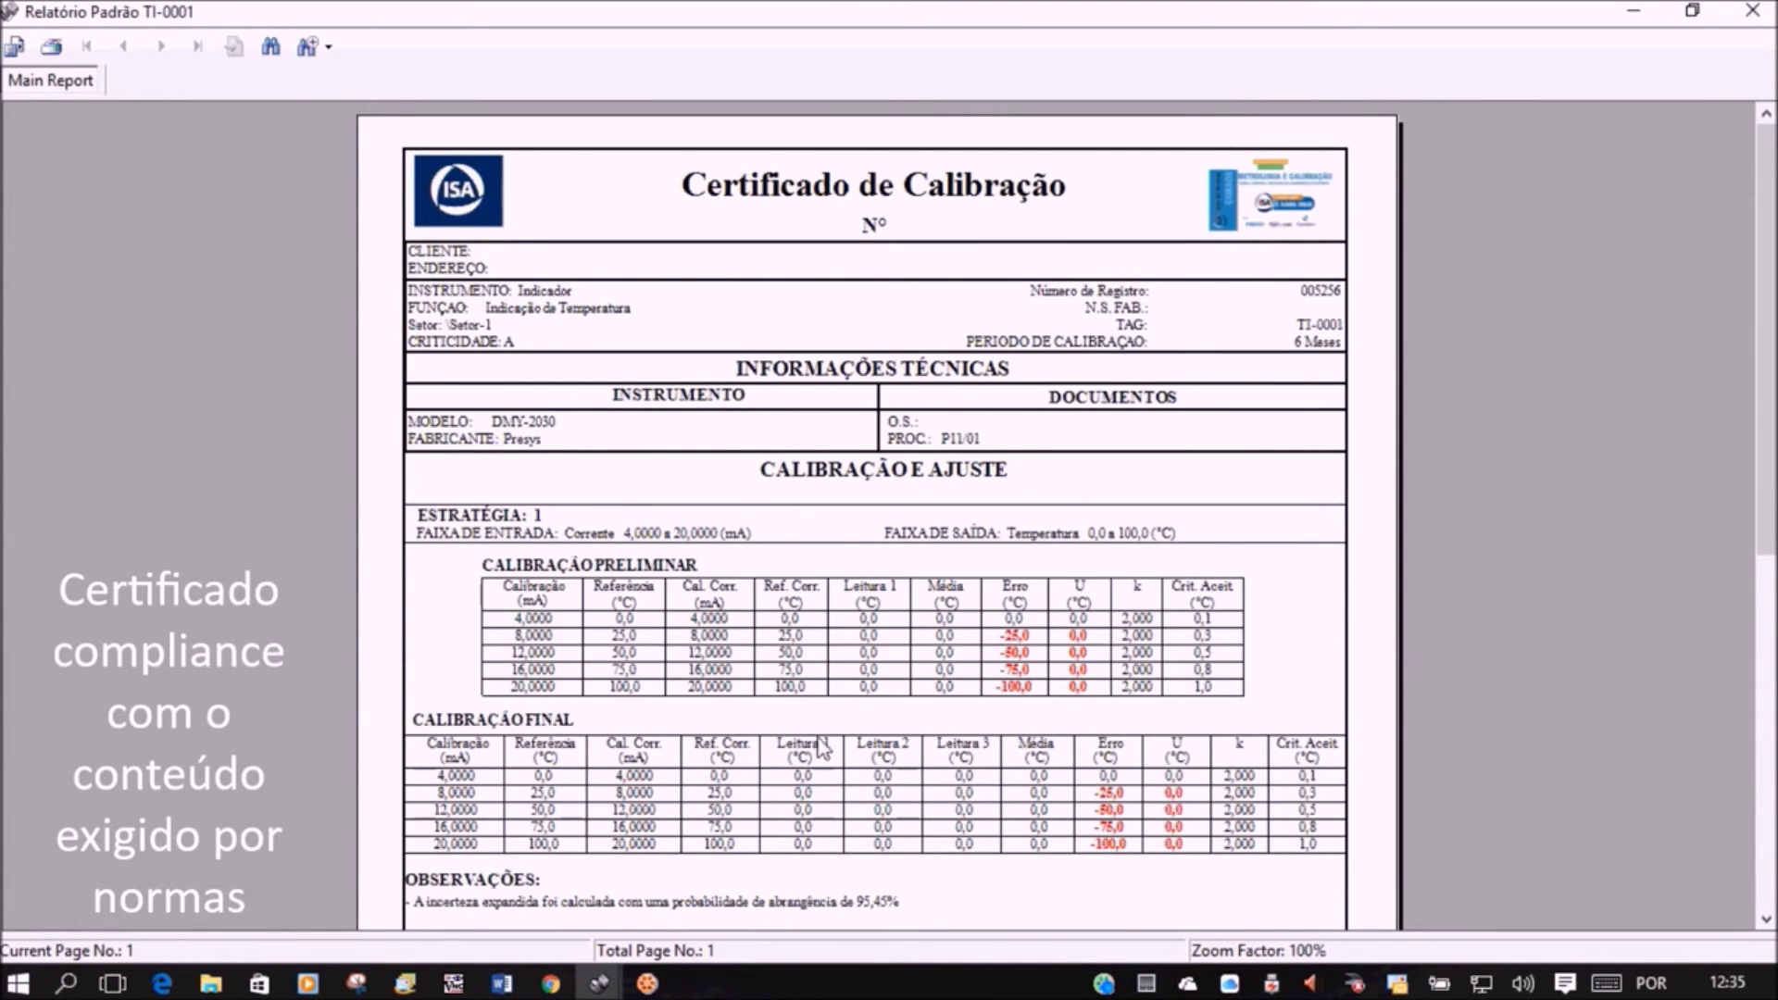
pyautogui.click(1753, 13)
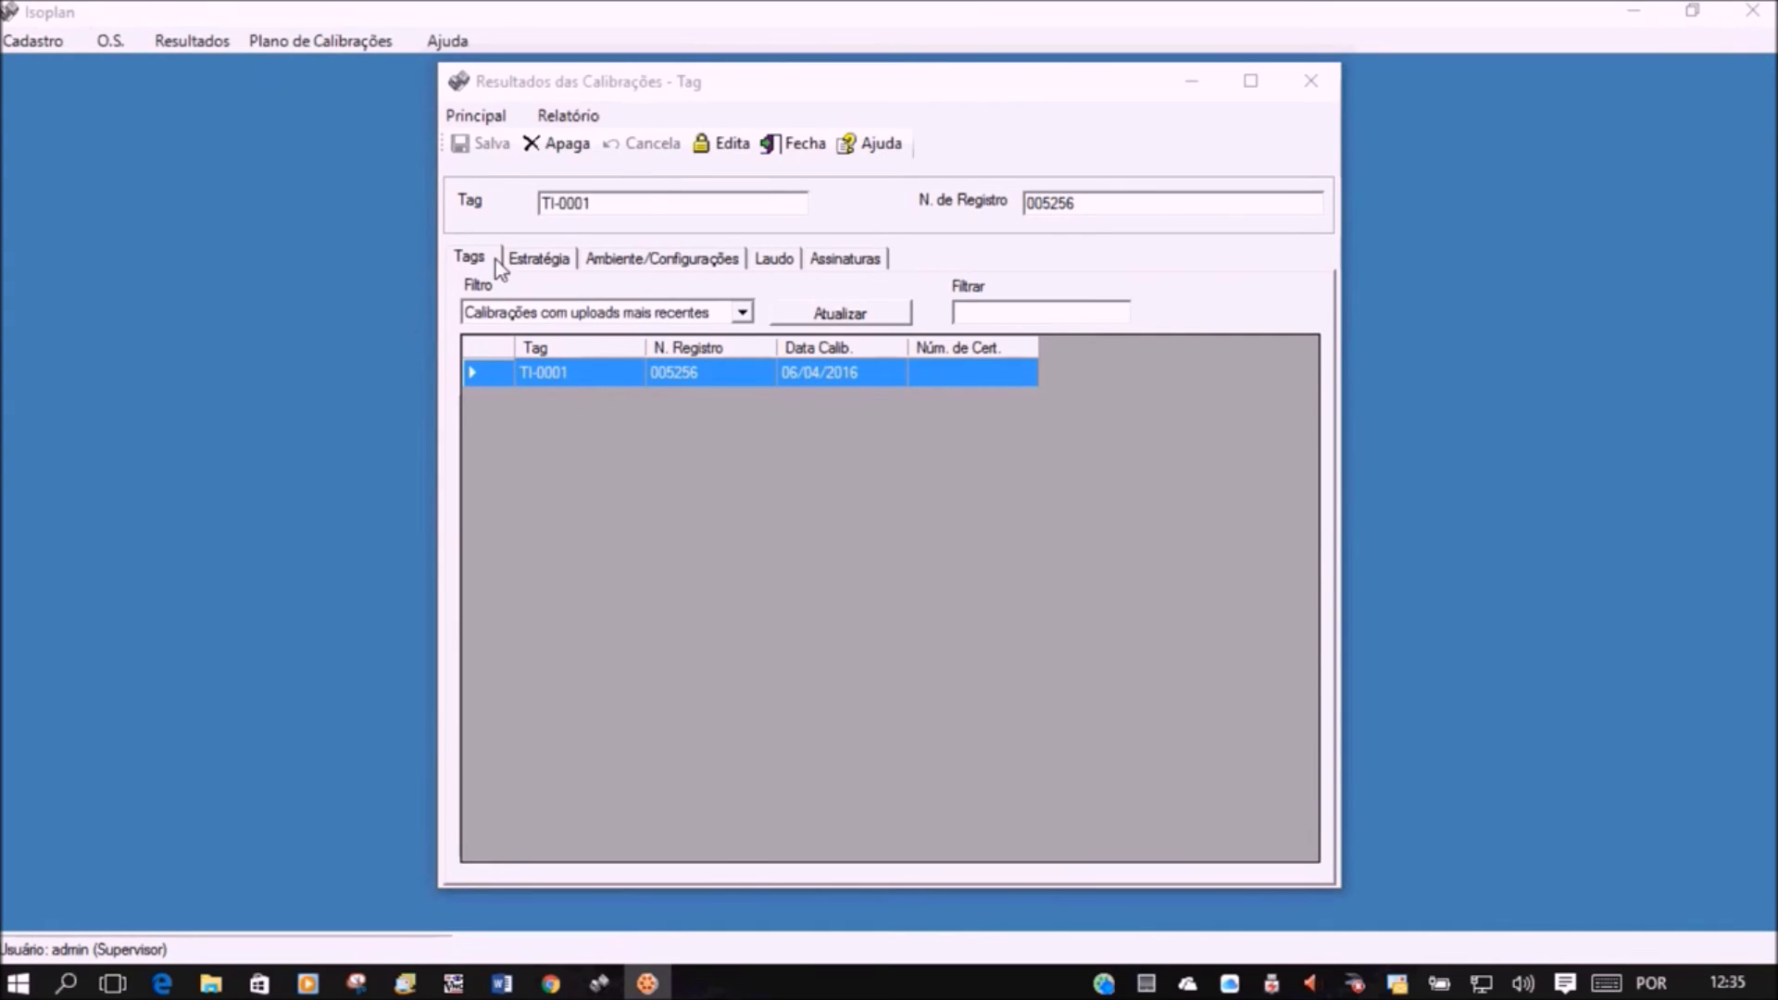
# Search all tag calibration results without any filter criteria and load the found results into the tag results window.
pyautogui.click(487, 118)
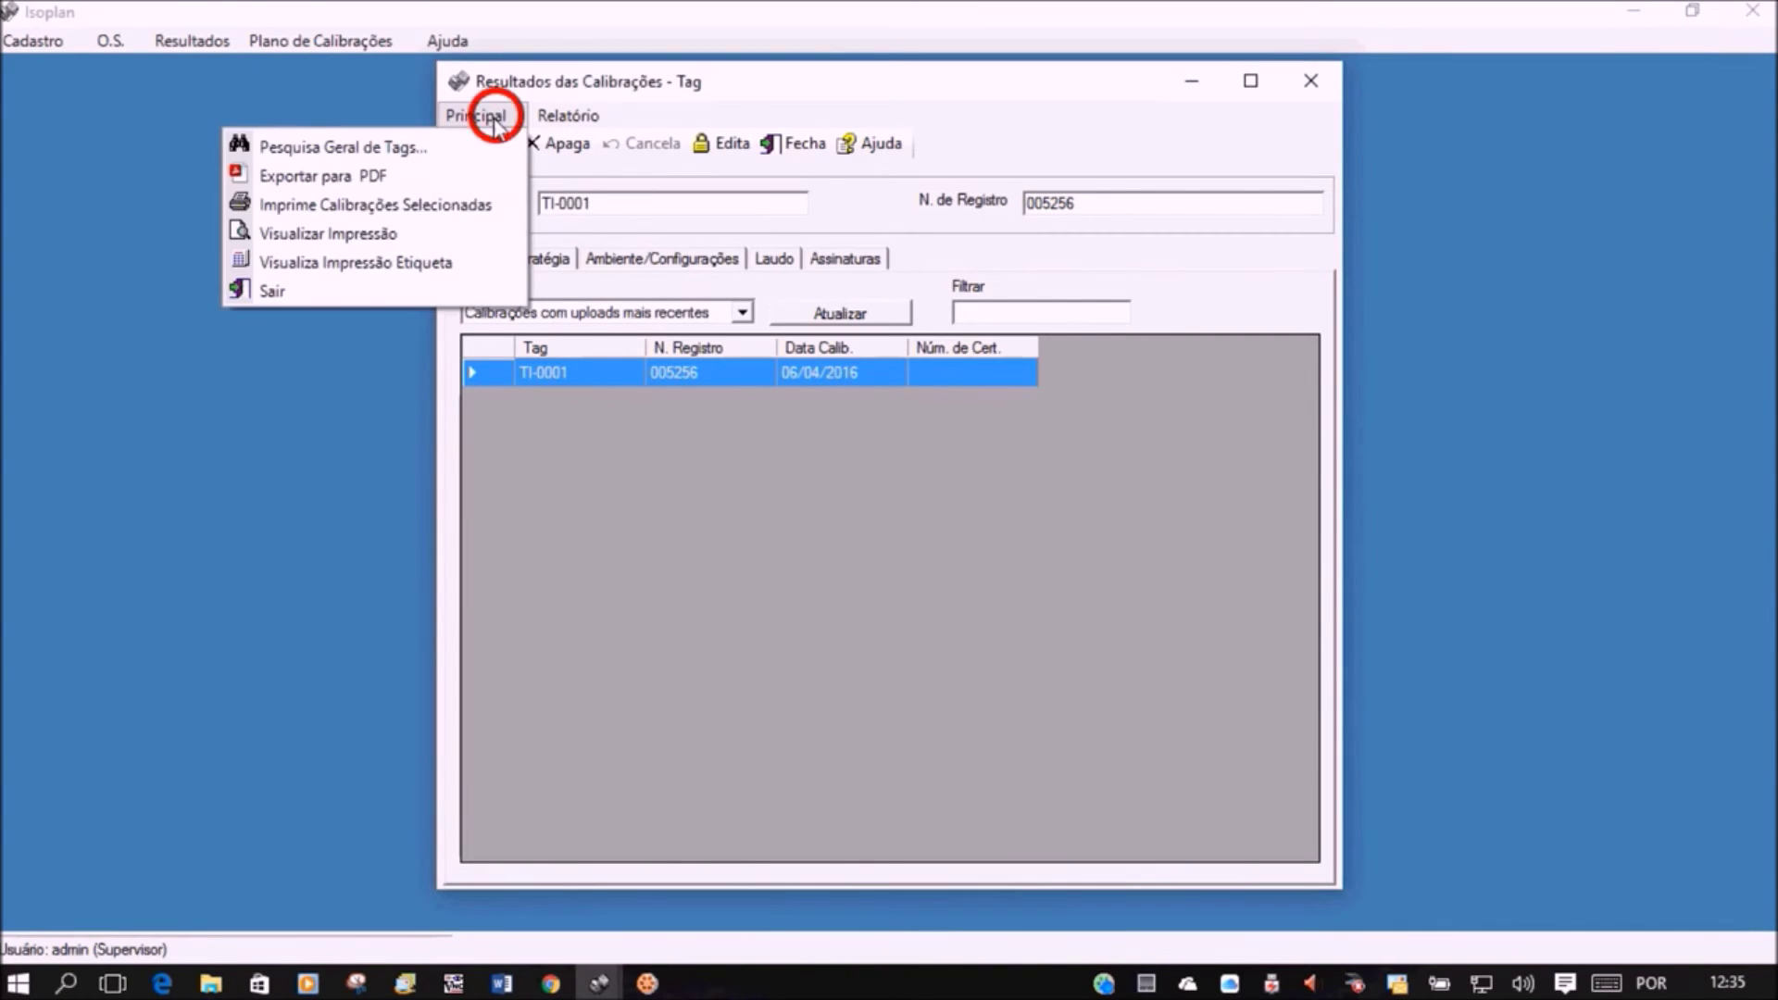
pyautogui.click(454, 144)
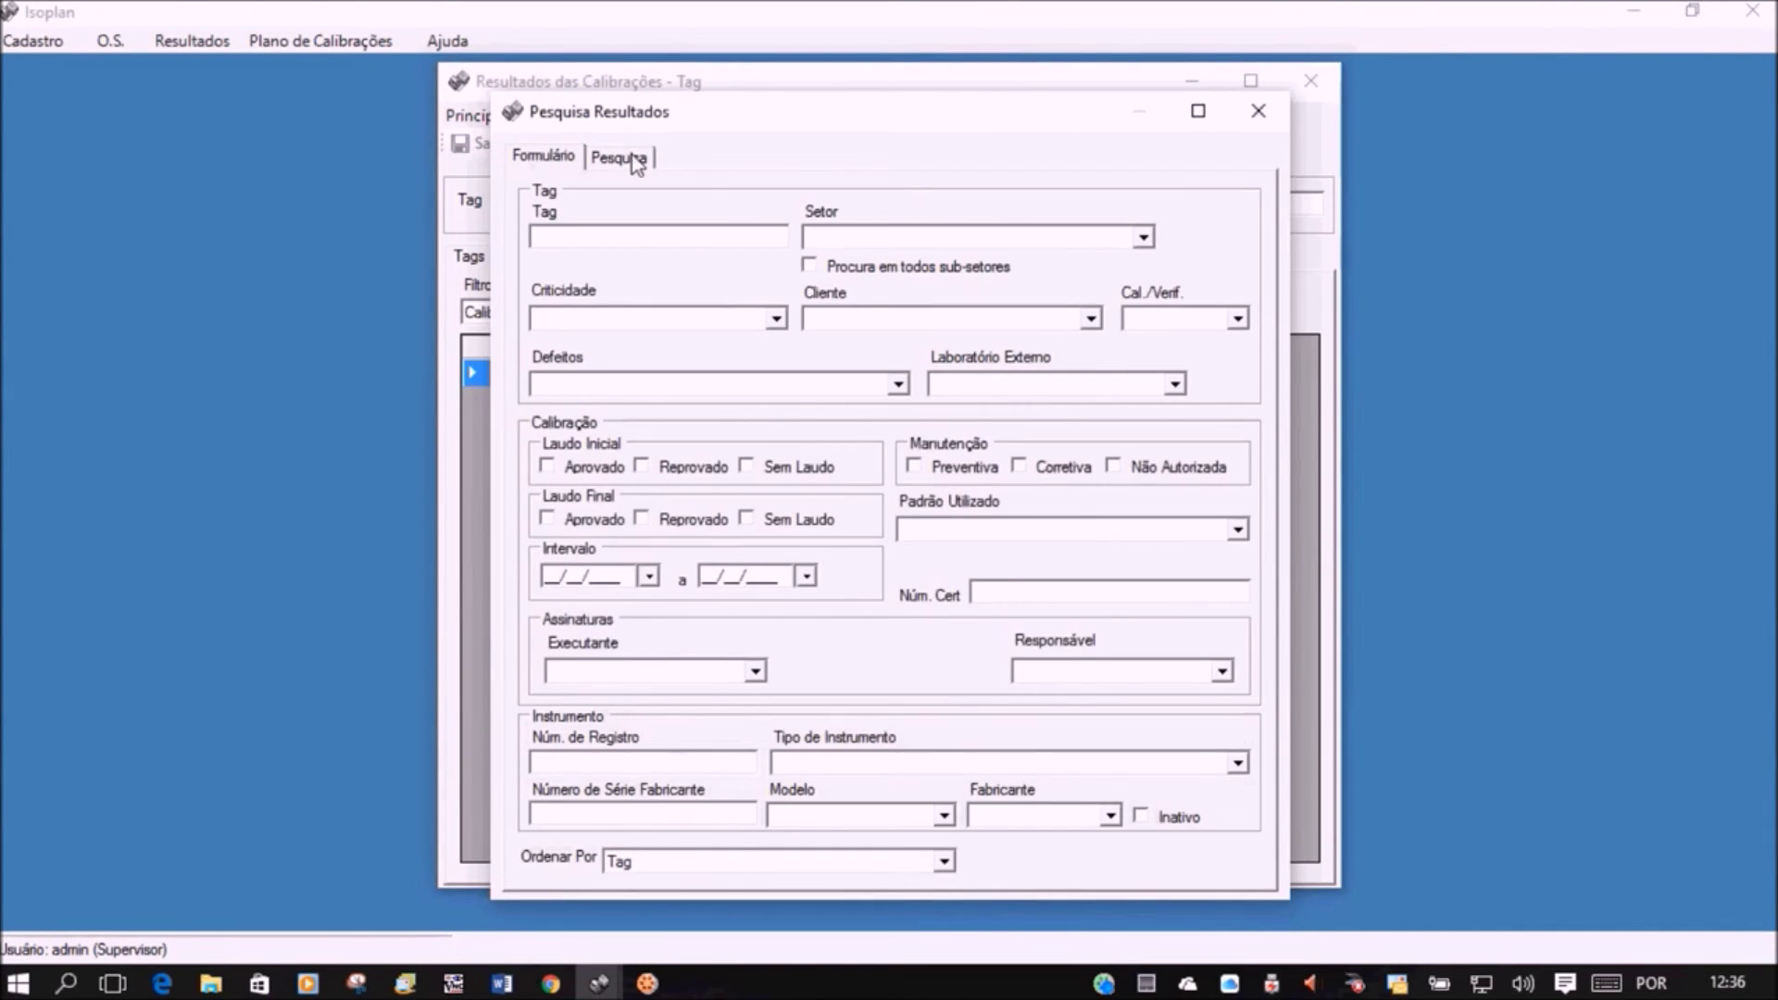
pyautogui.click(636, 160)
pyautogui.click(597, 745)
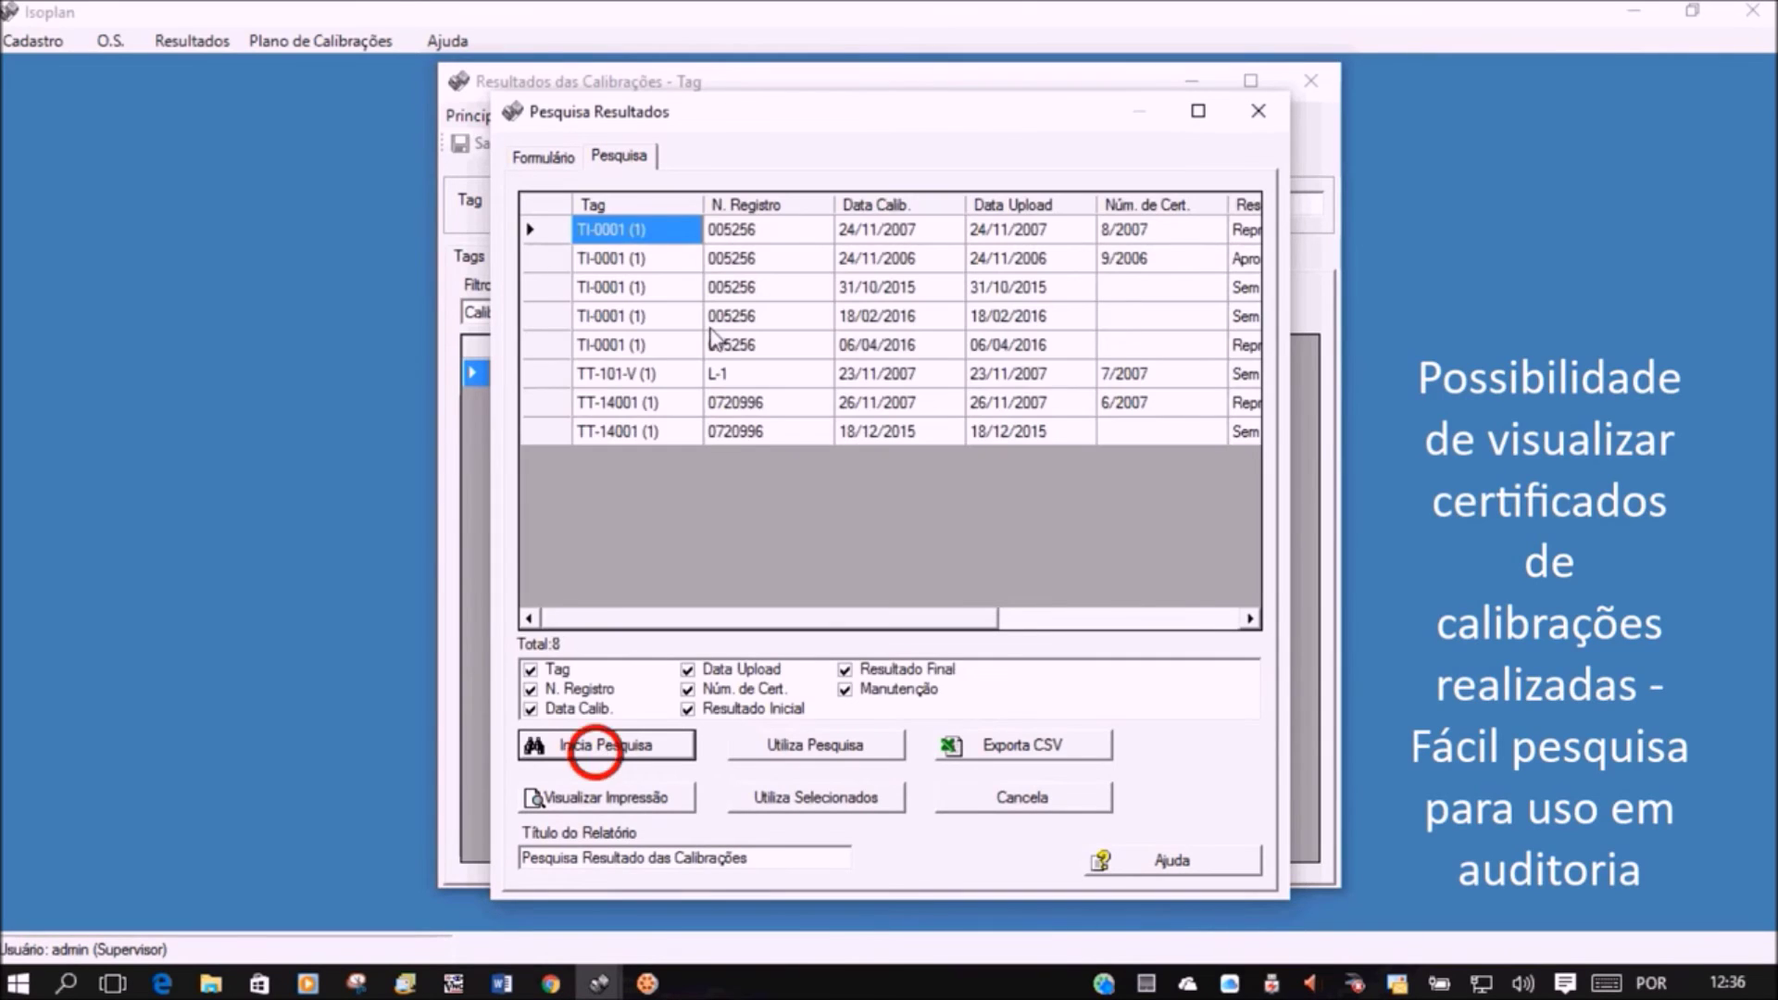
pyautogui.click(552, 344)
pyautogui.click(768, 742)
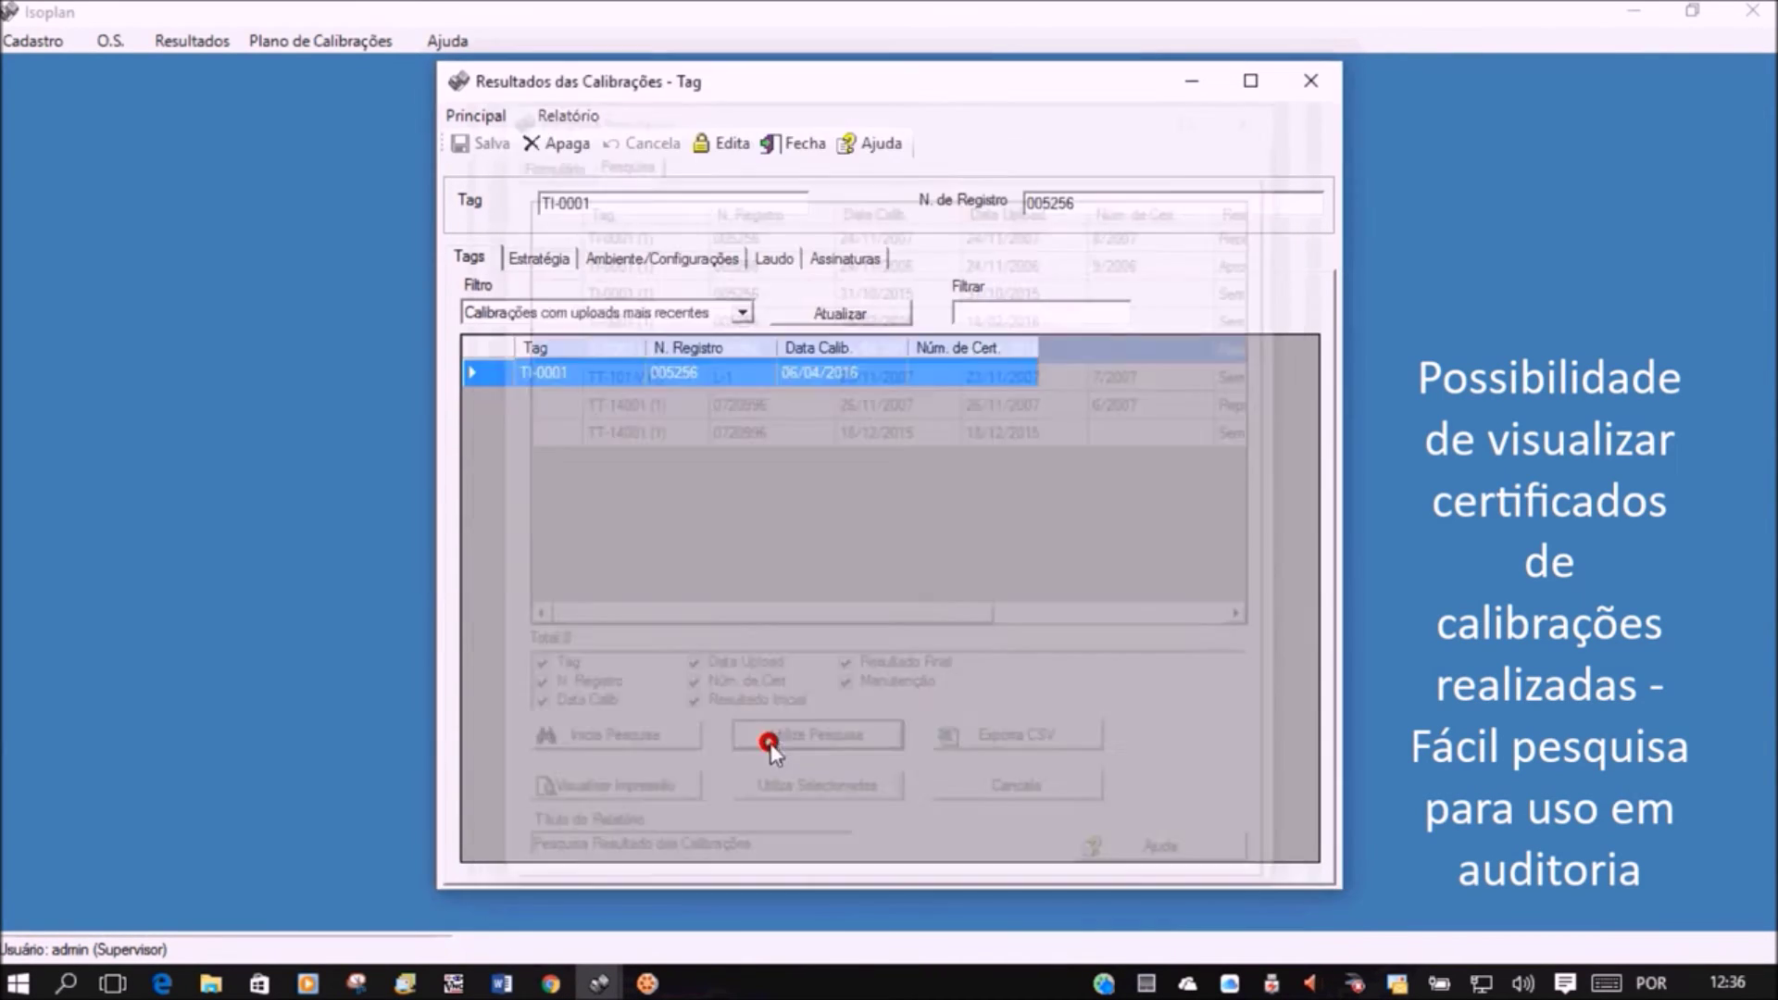
# Select the TI-0001 calibration dated 18/02/2016 and check its strategy and its environment and configuration data.
pyautogui.click(483, 459)
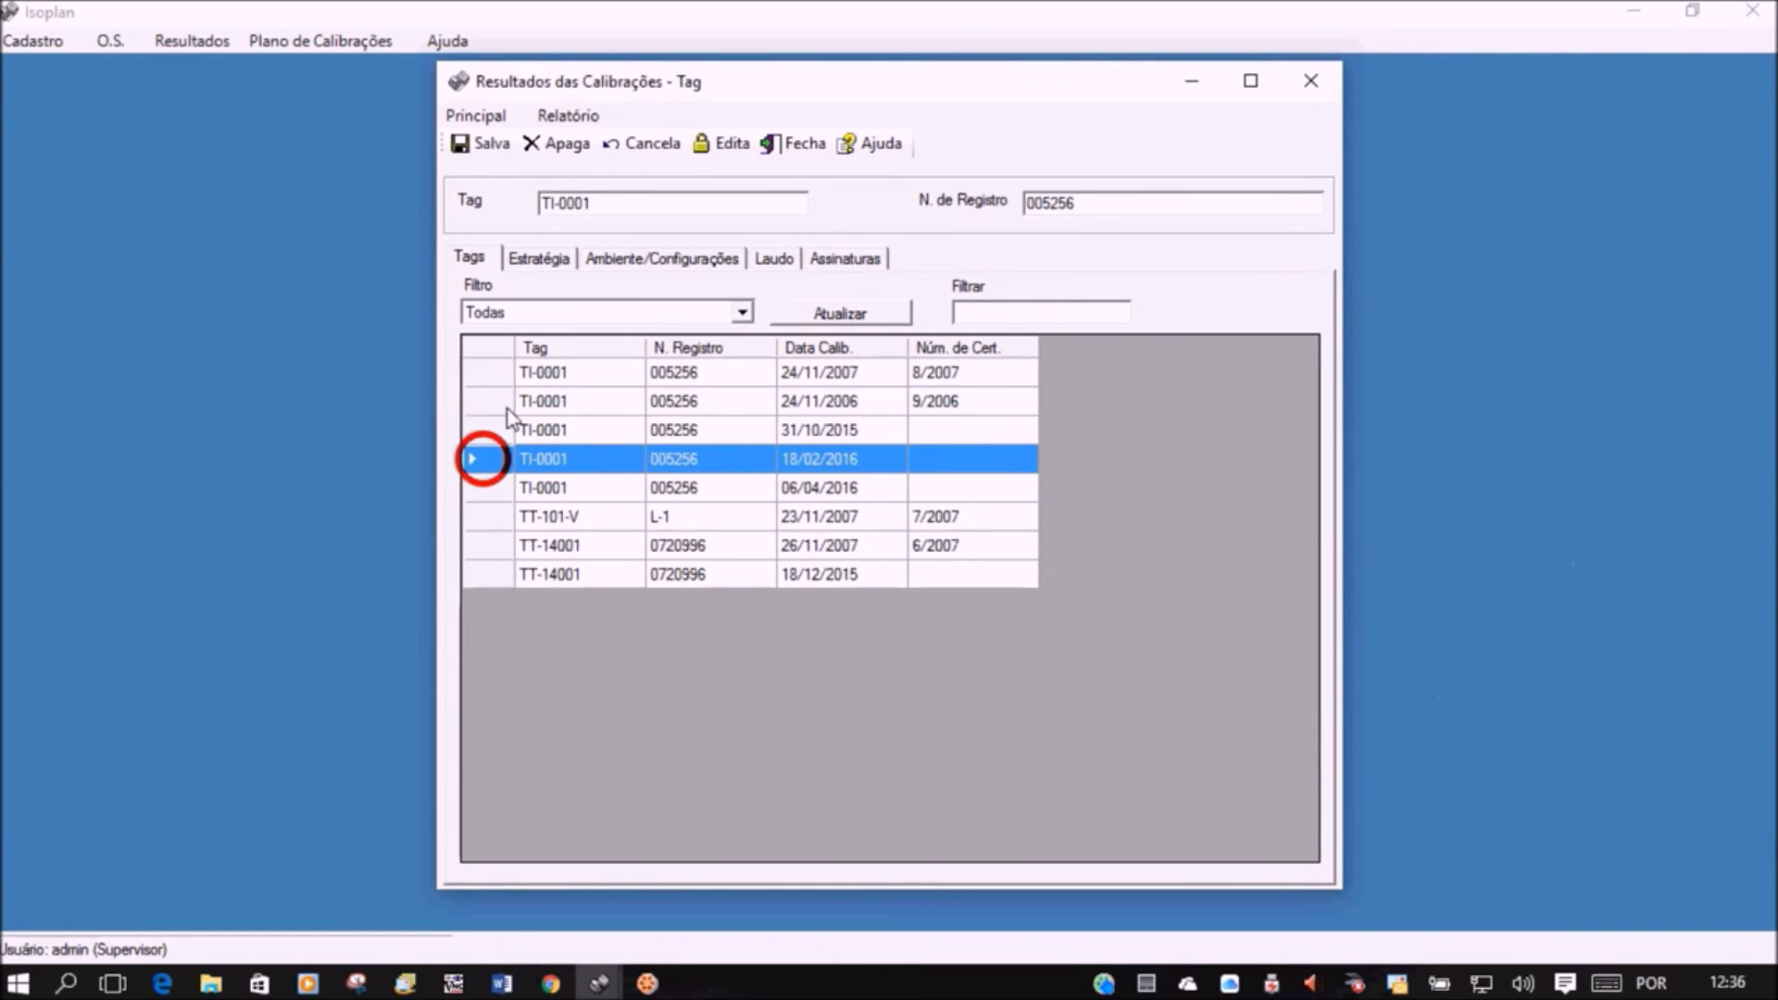
pyautogui.click(542, 258)
pyautogui.click(648, 257)
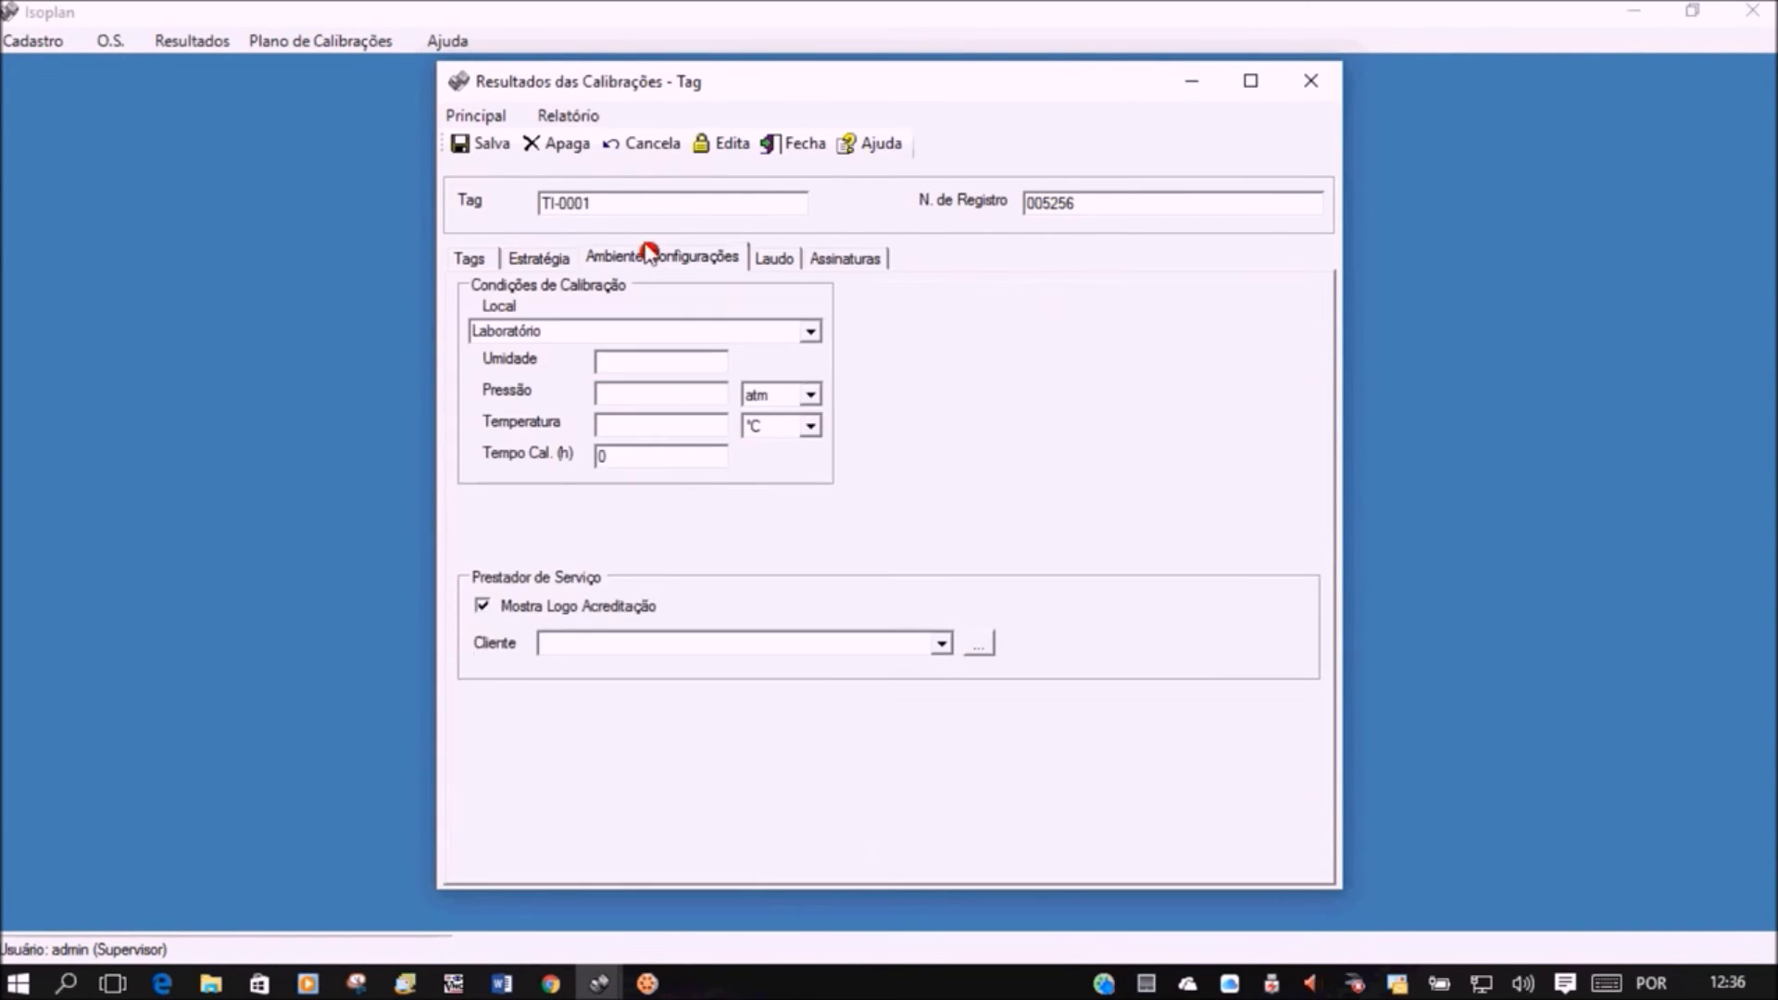
# Preview the calibration certificate of the selected TI-0001 result, examine it down to the comments, and close the preview.
pyautogui.click(473, 113)
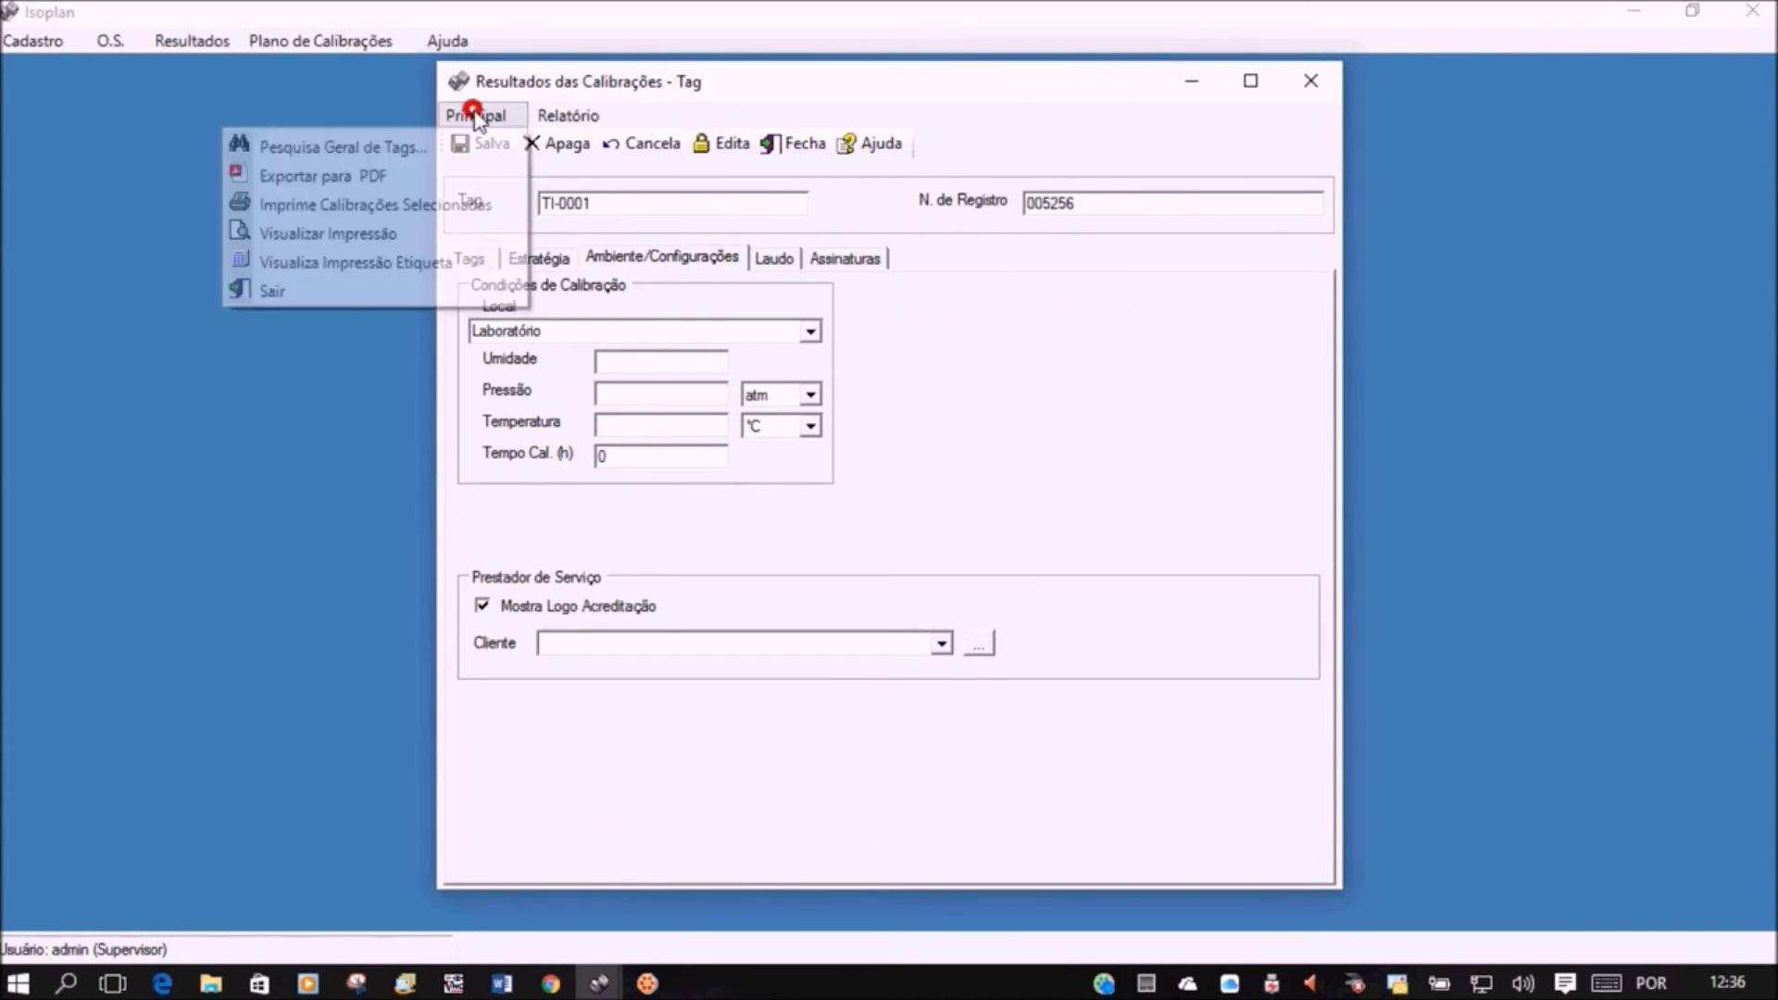
pyautogui.click(389, 233)
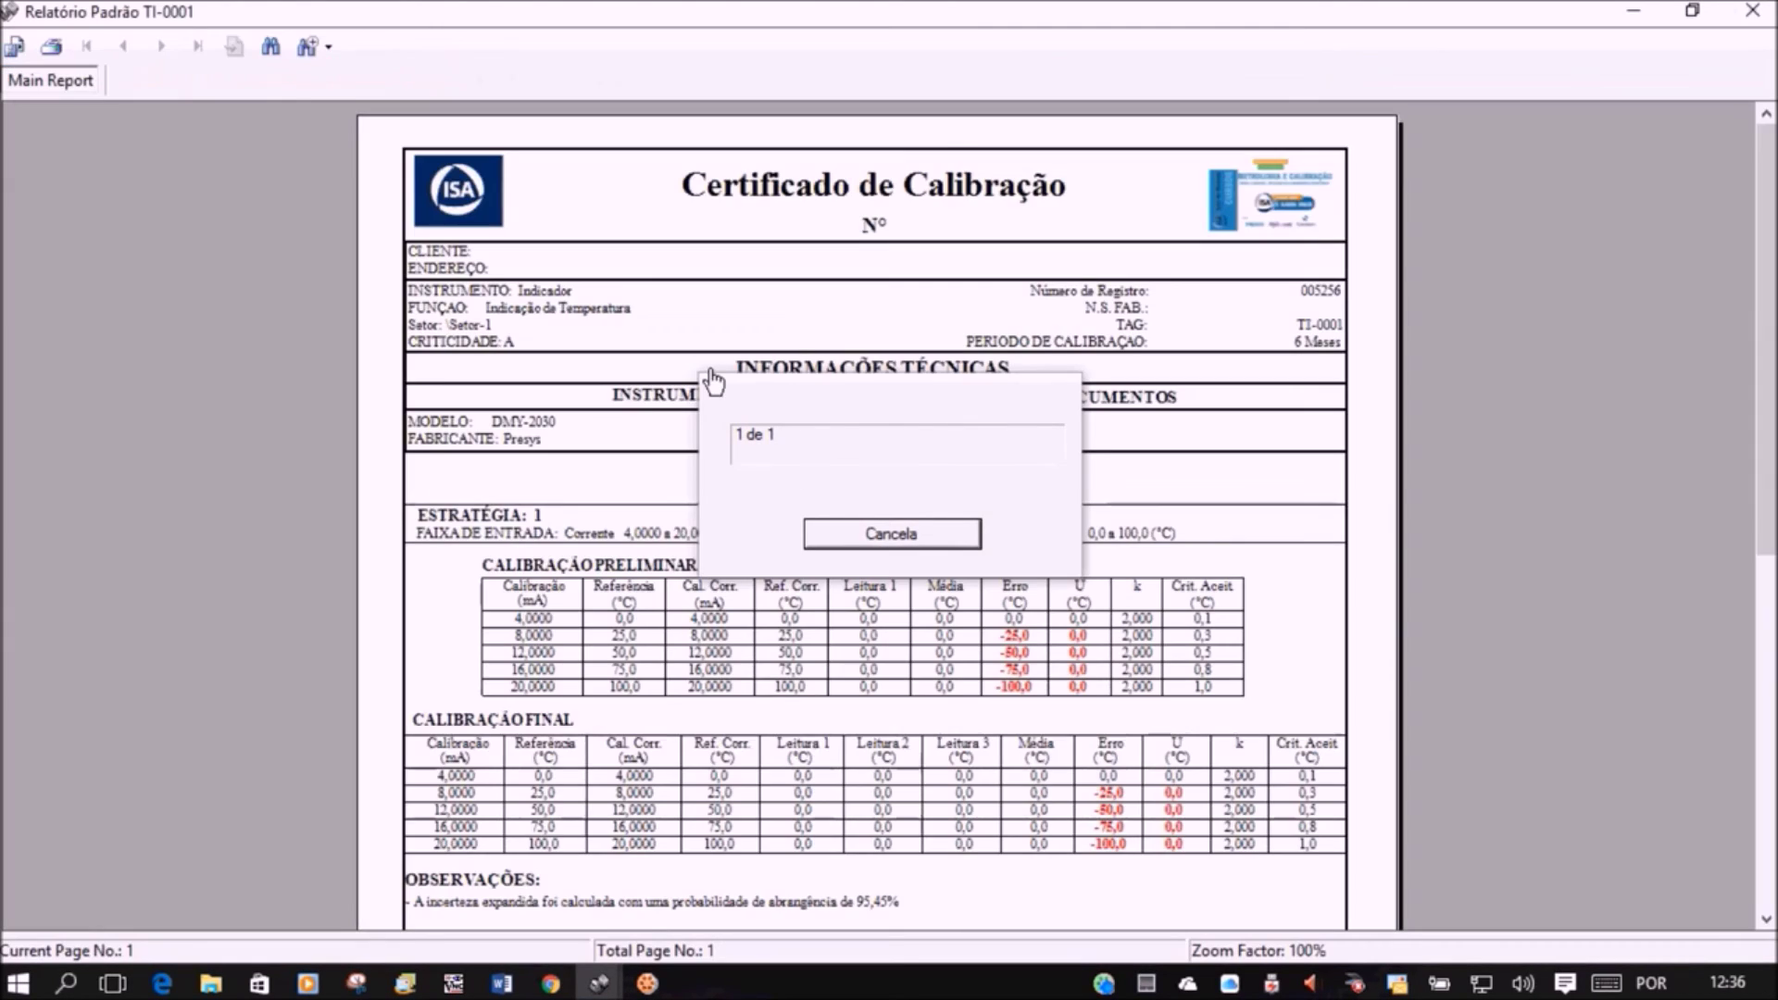
pyautogui.scroll(-5, 1079, 500)
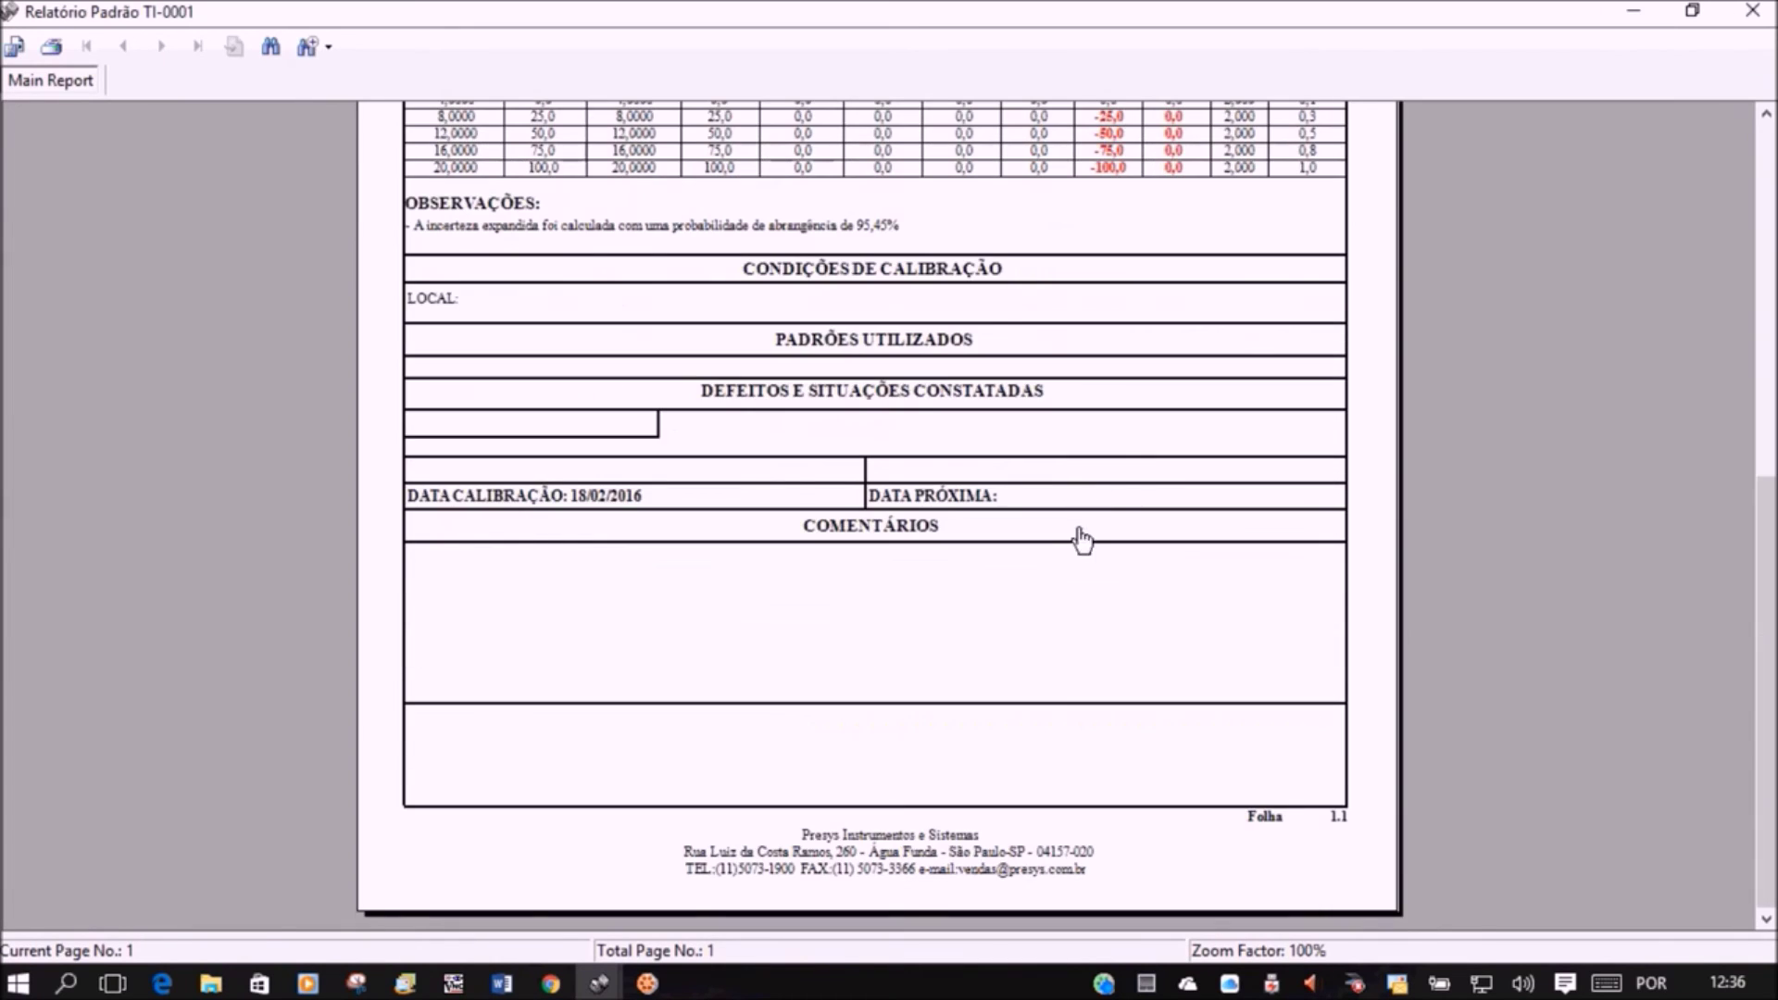
pyautogui.scroll(5, 1079, 546)
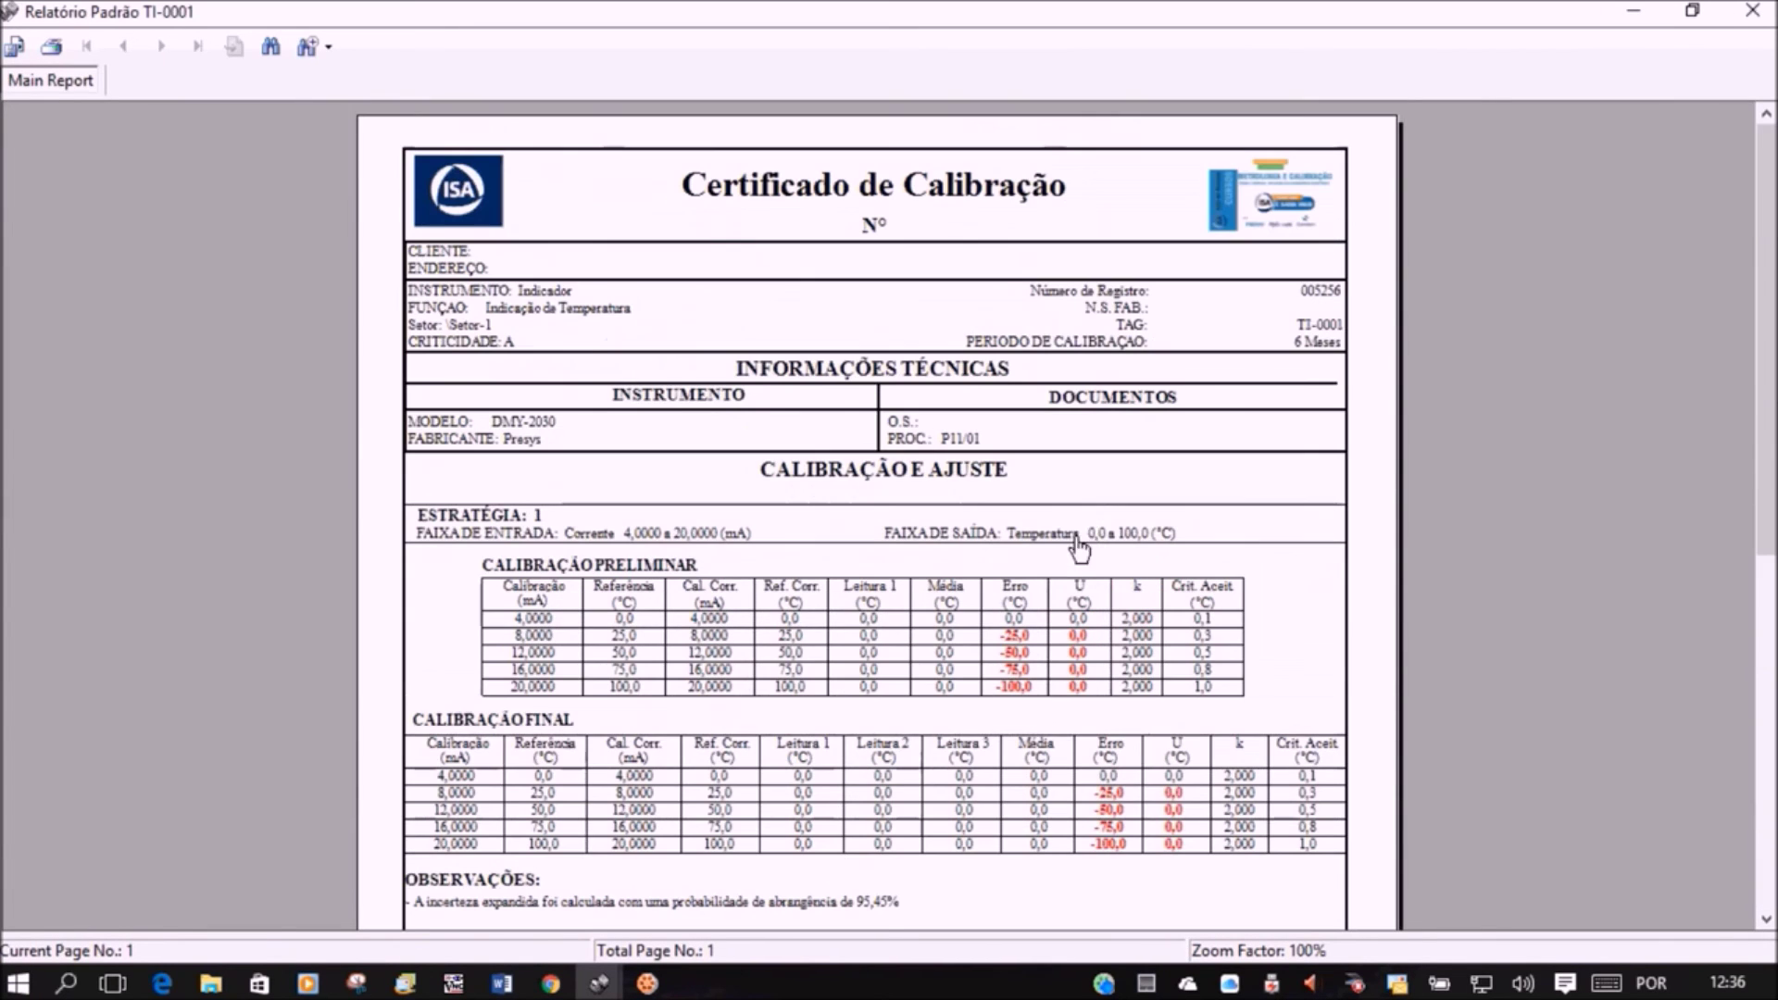
pyautogui.click(1753, 13)
# Open the tag calibration plan, choose Plano Calibração Realizadas e Não Realizadas, check the print options without printing, and preview the report.
pyautogui.click(306, 40)
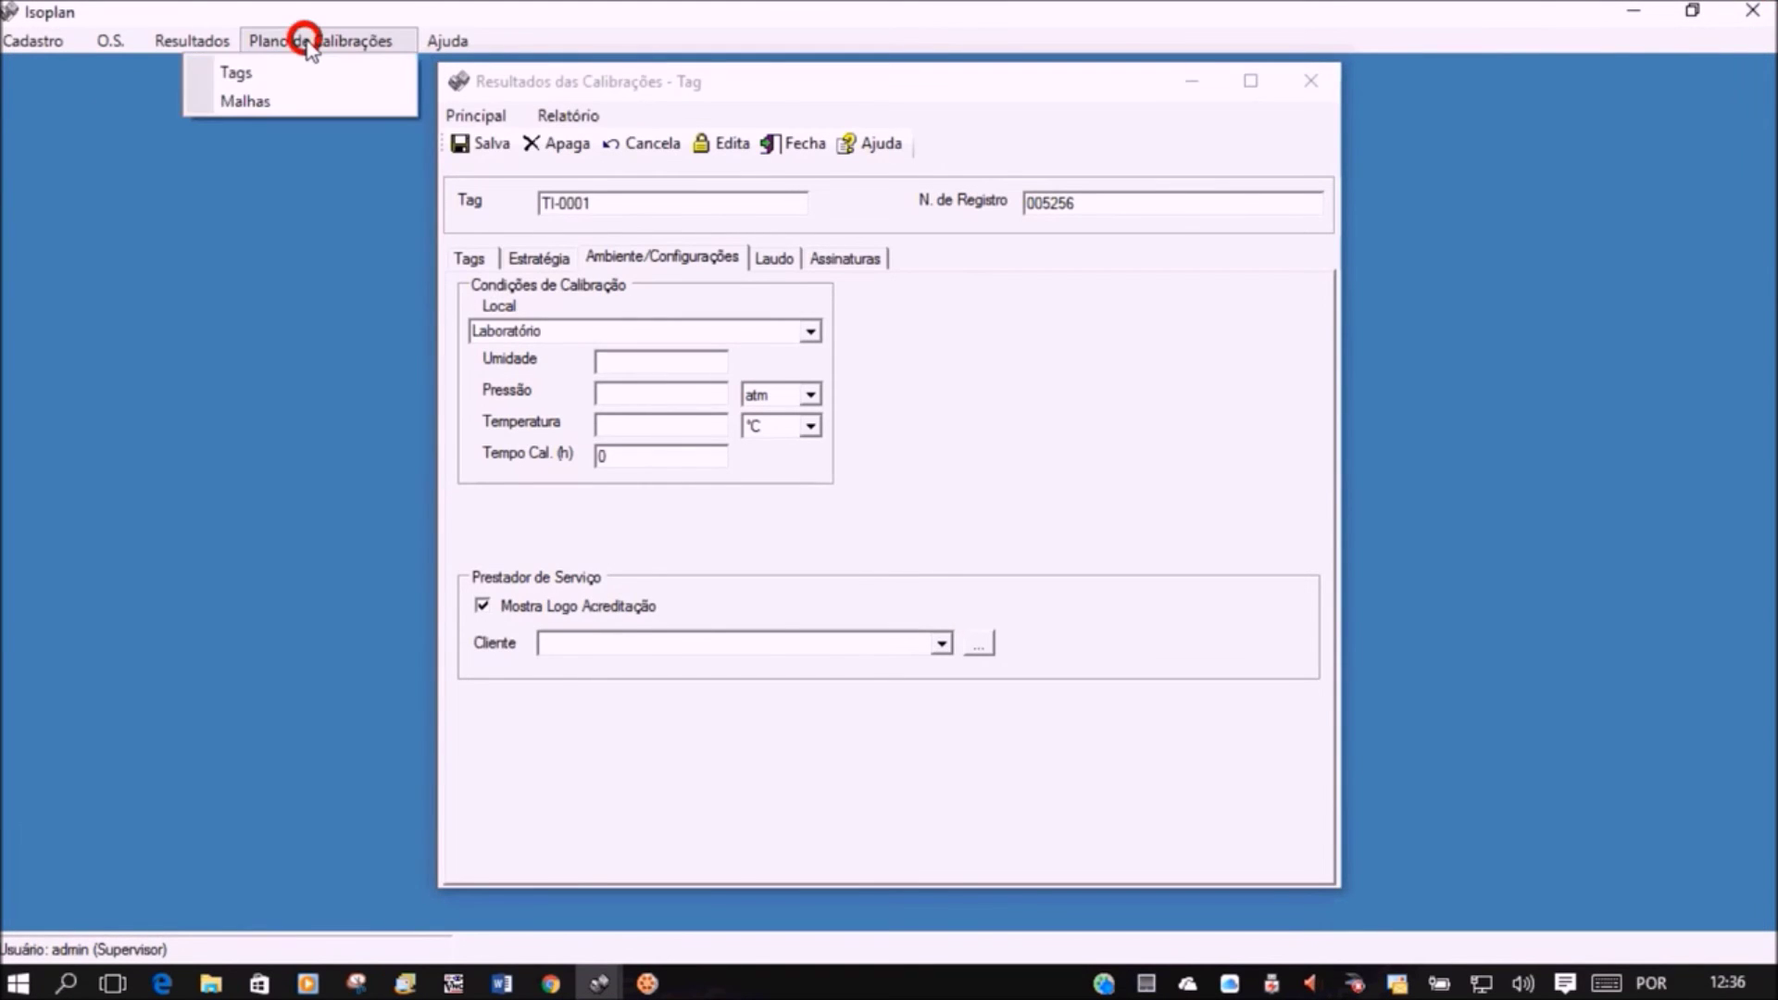
pyautogui.click(311, 74)
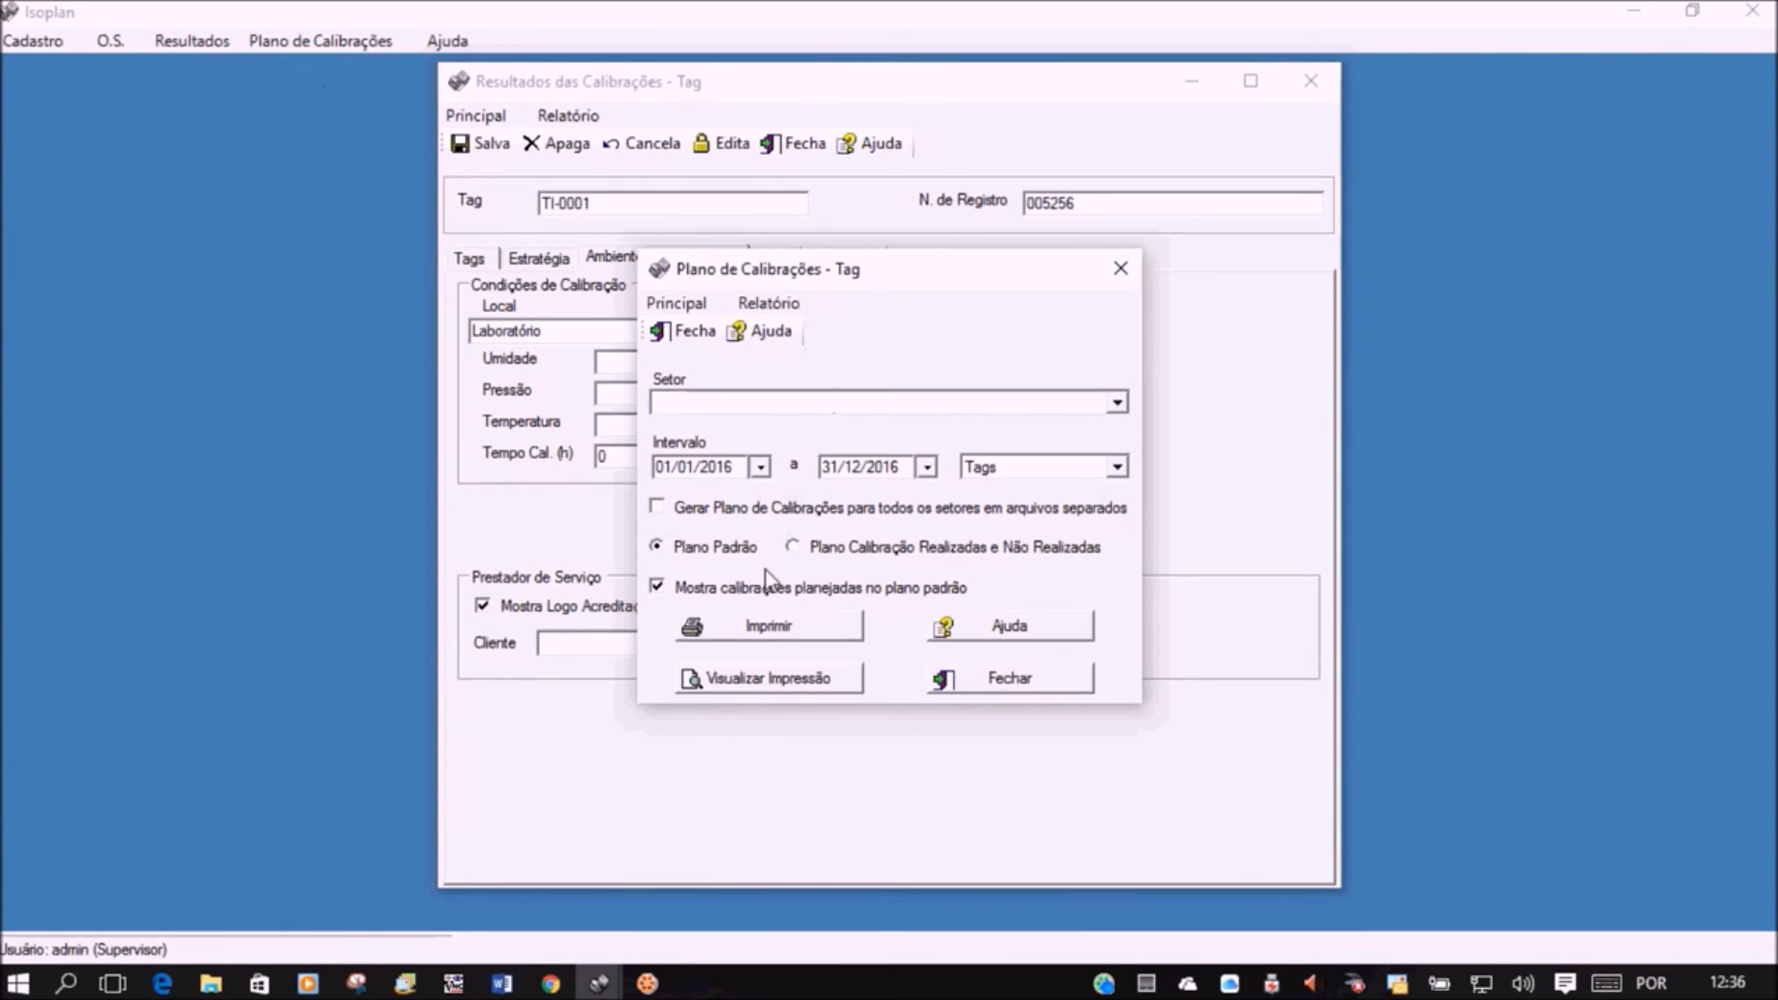
pyautogui.click(791, 547)
pyautogui.click(795, 623)
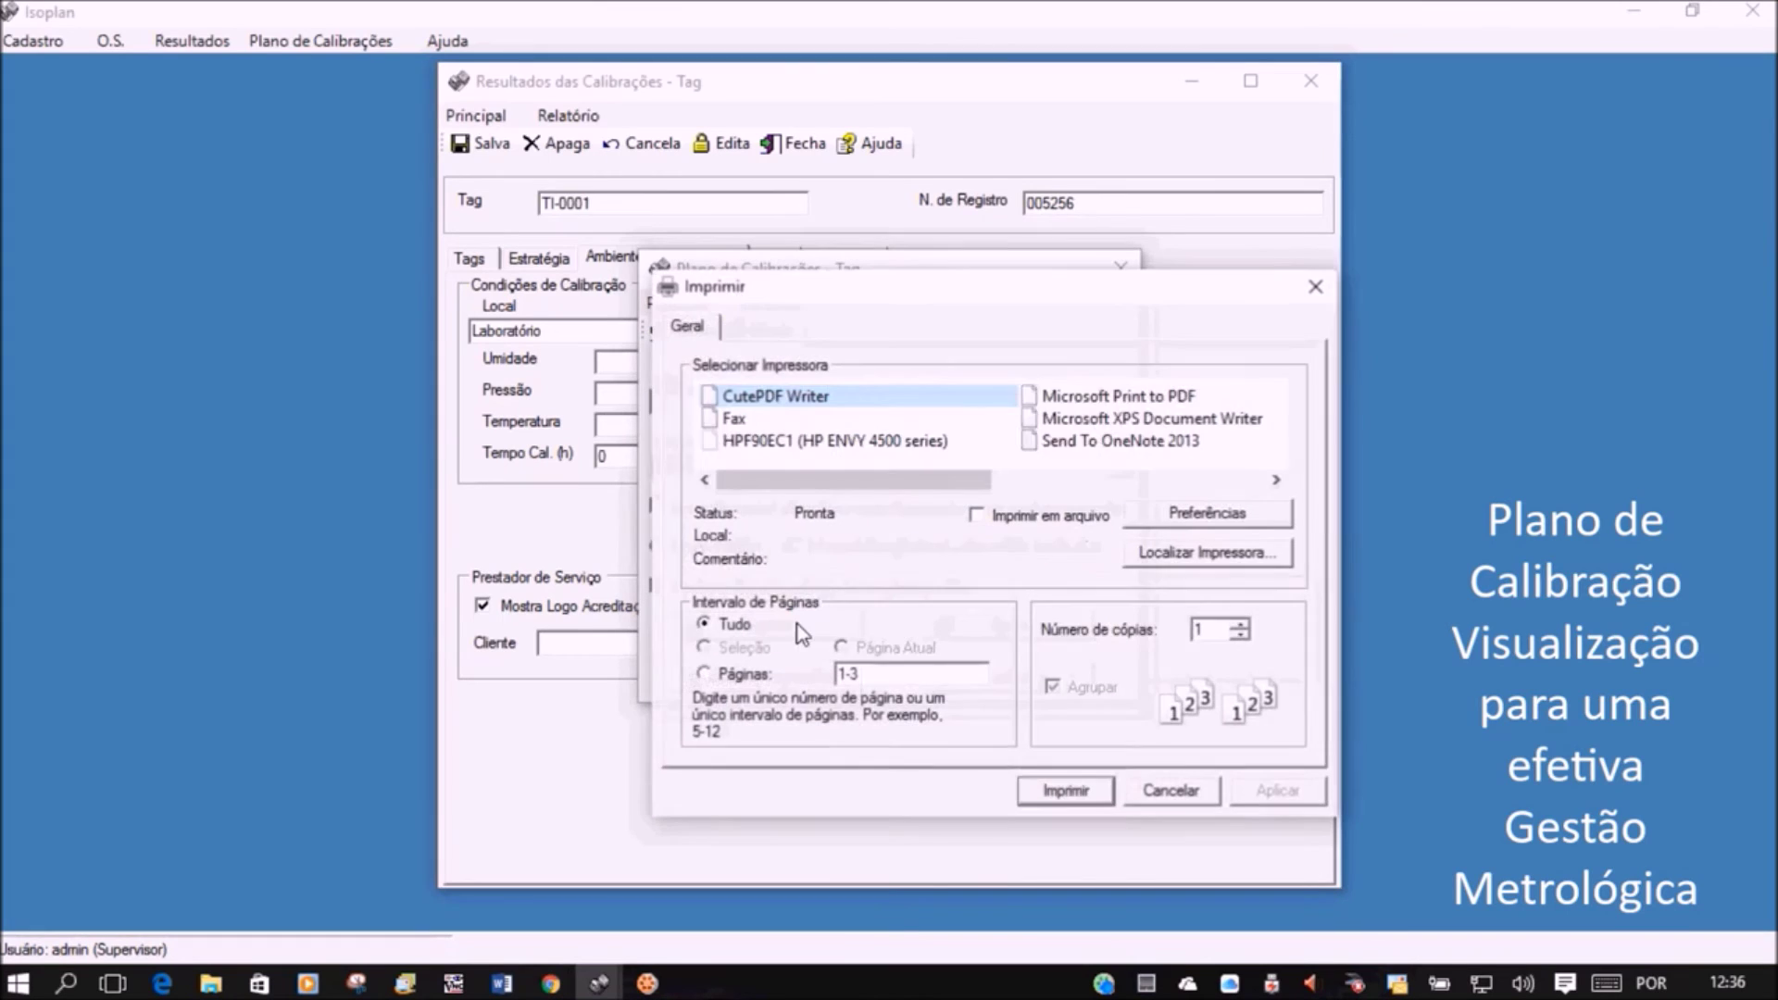
pyautogui.click(1152, 789)
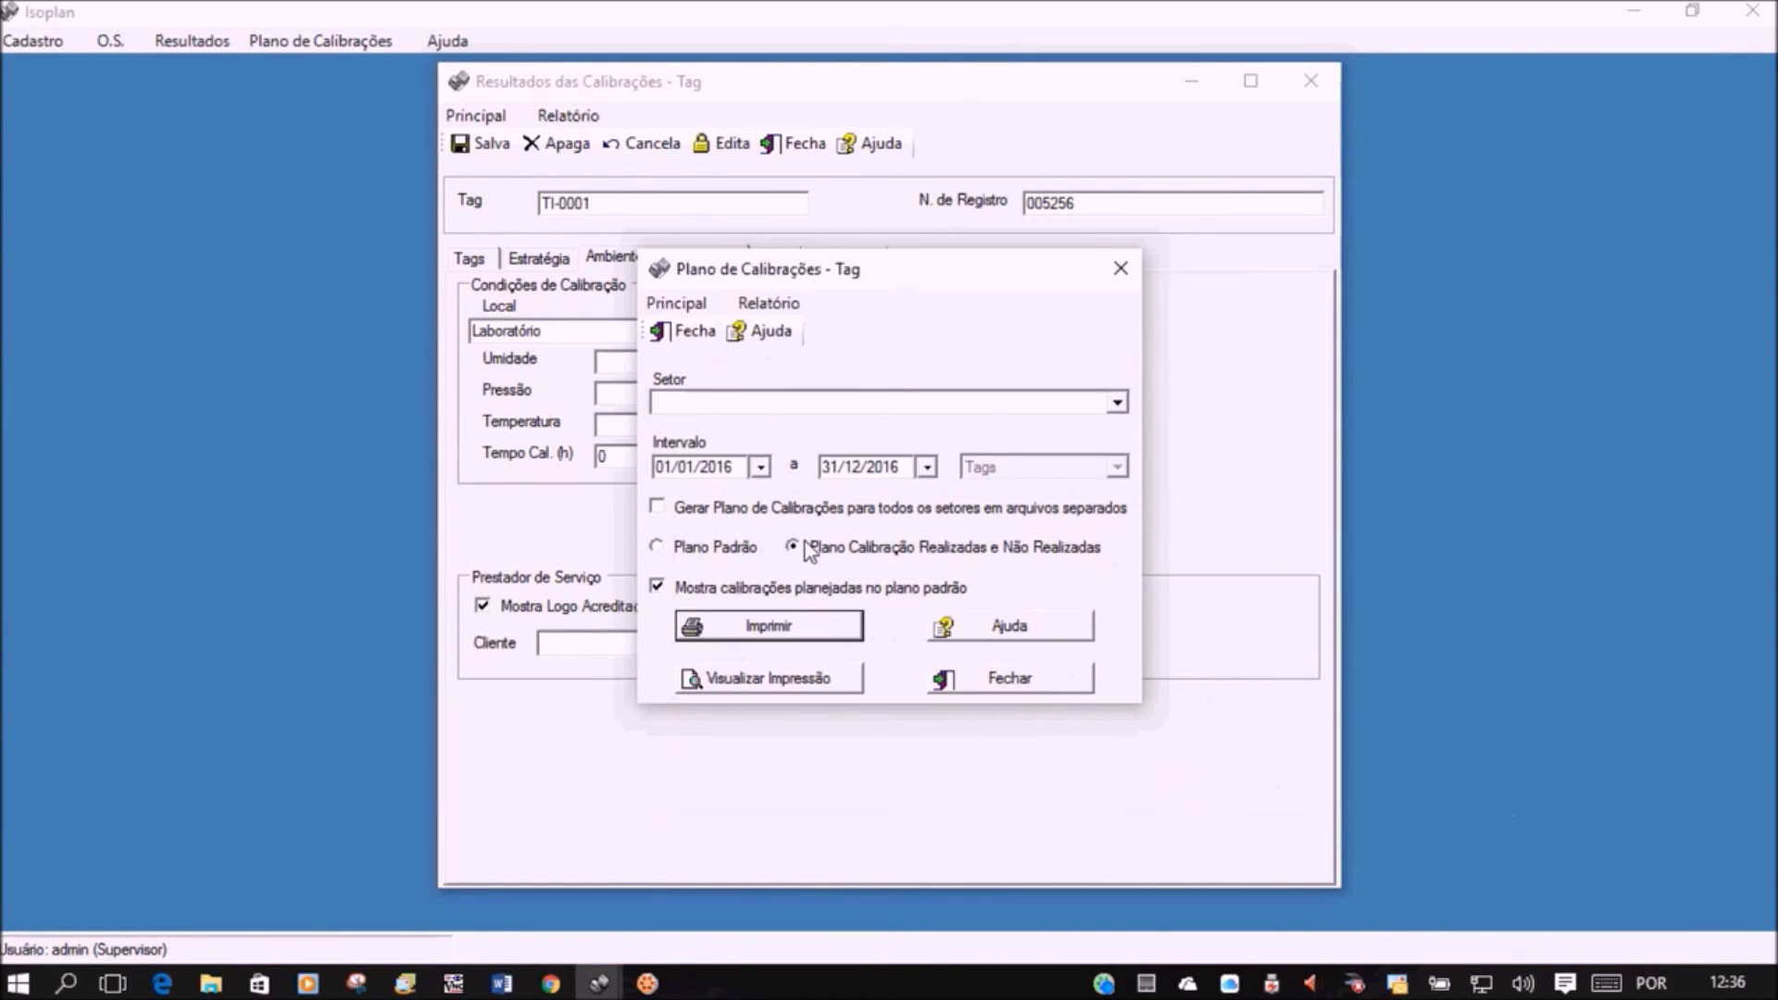
pyautogui.click(800, 678)
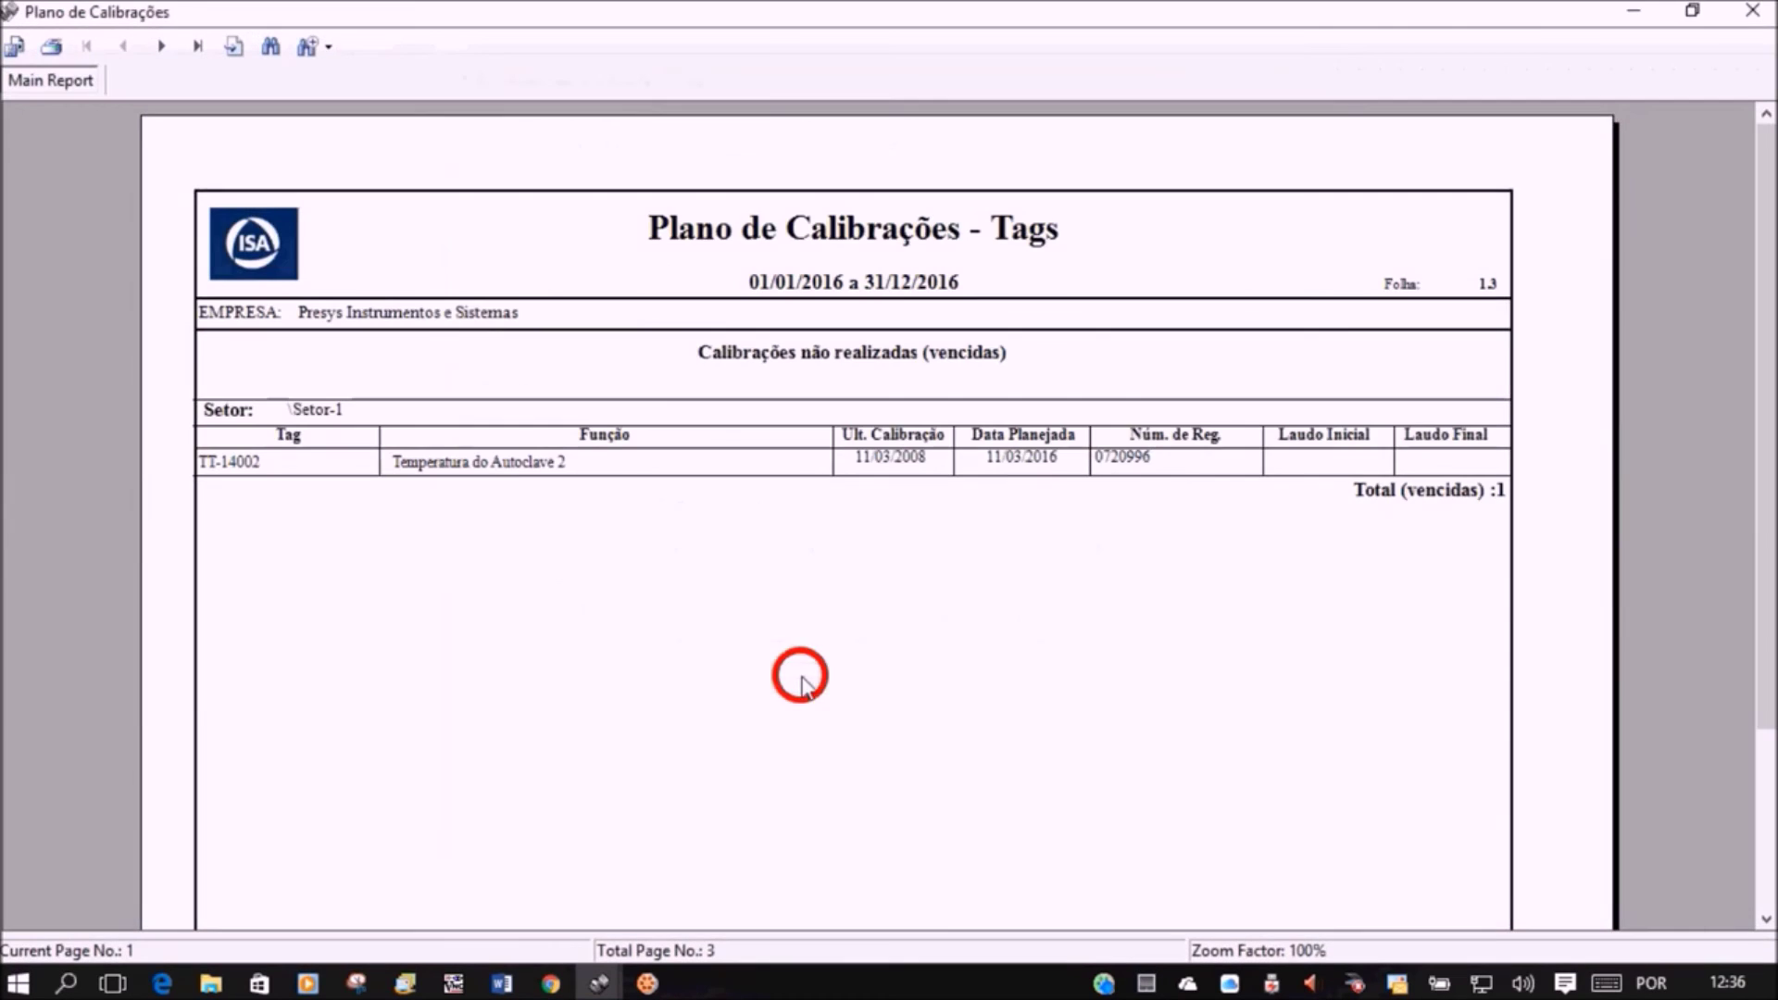
pyautogui.click(1753, 11)
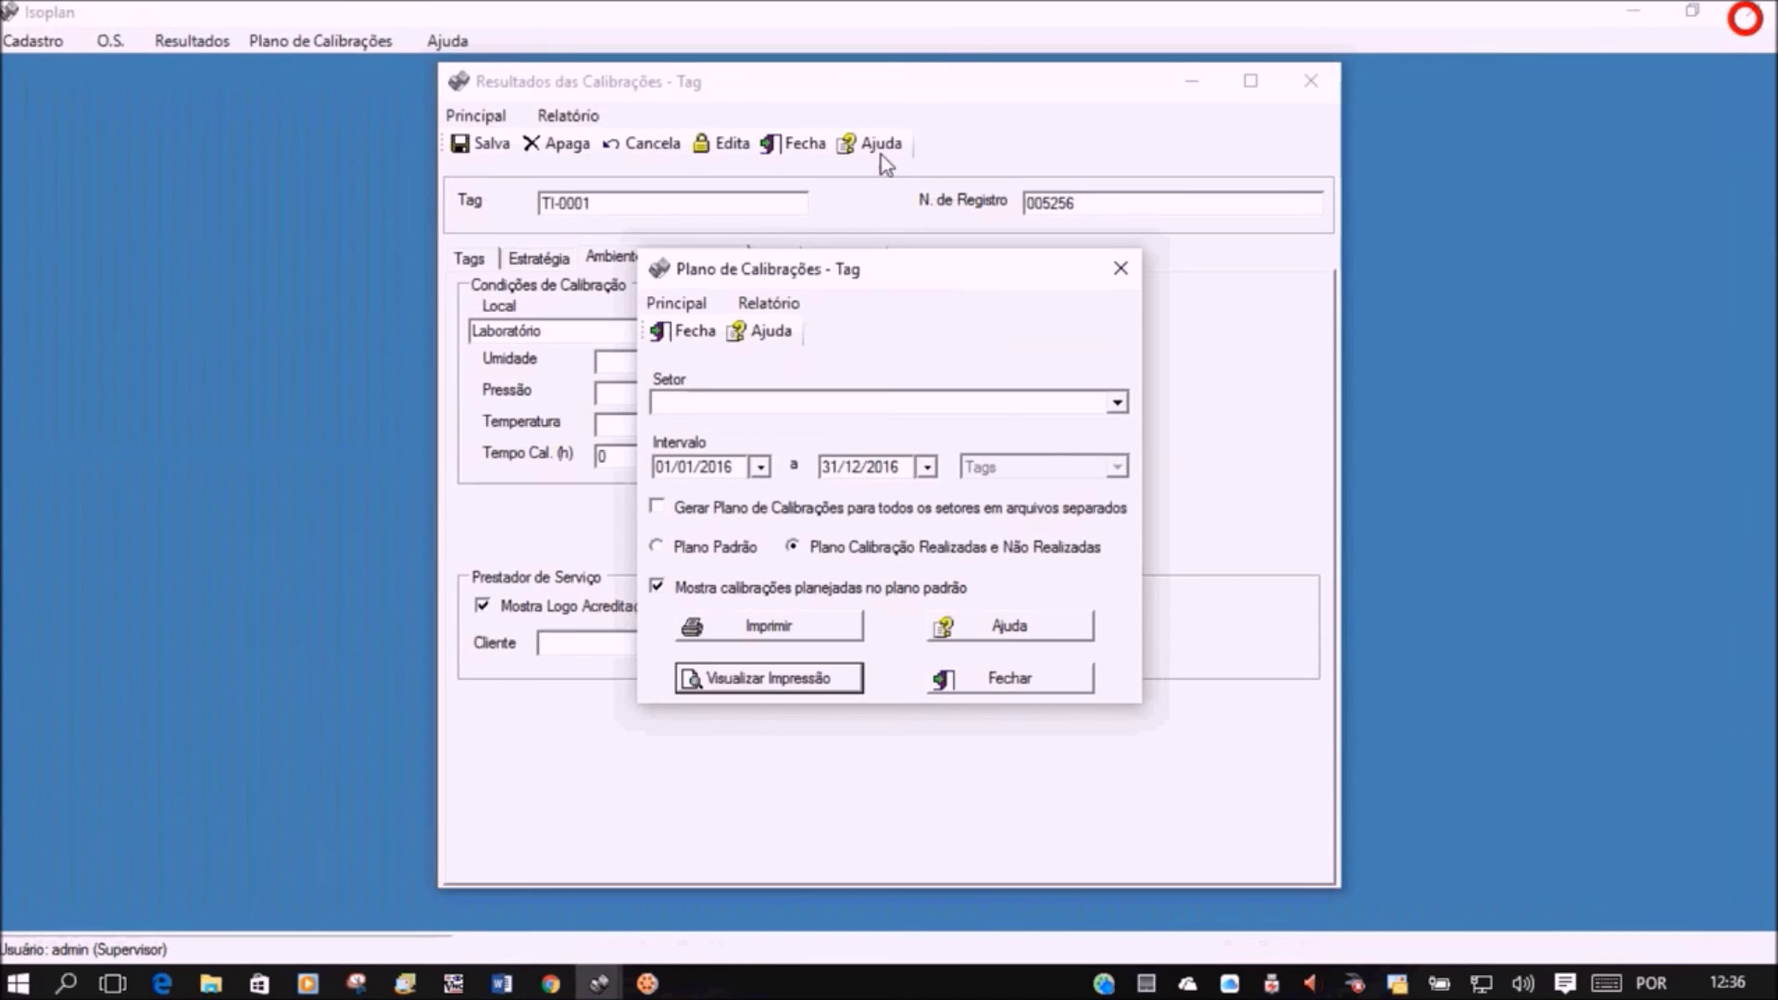
# Turn off Mostra calibrações planejadas no plano padrão, preview the plan again through to the chart on its last page, and close it.
pyautogui.click(656, 588)
pyautogui.click(808, 679)
pyautogui.scroll(-3, 1055, 651)
pyautogui.scroll(3, 814, 349)
pyautogui.click(205, 46)
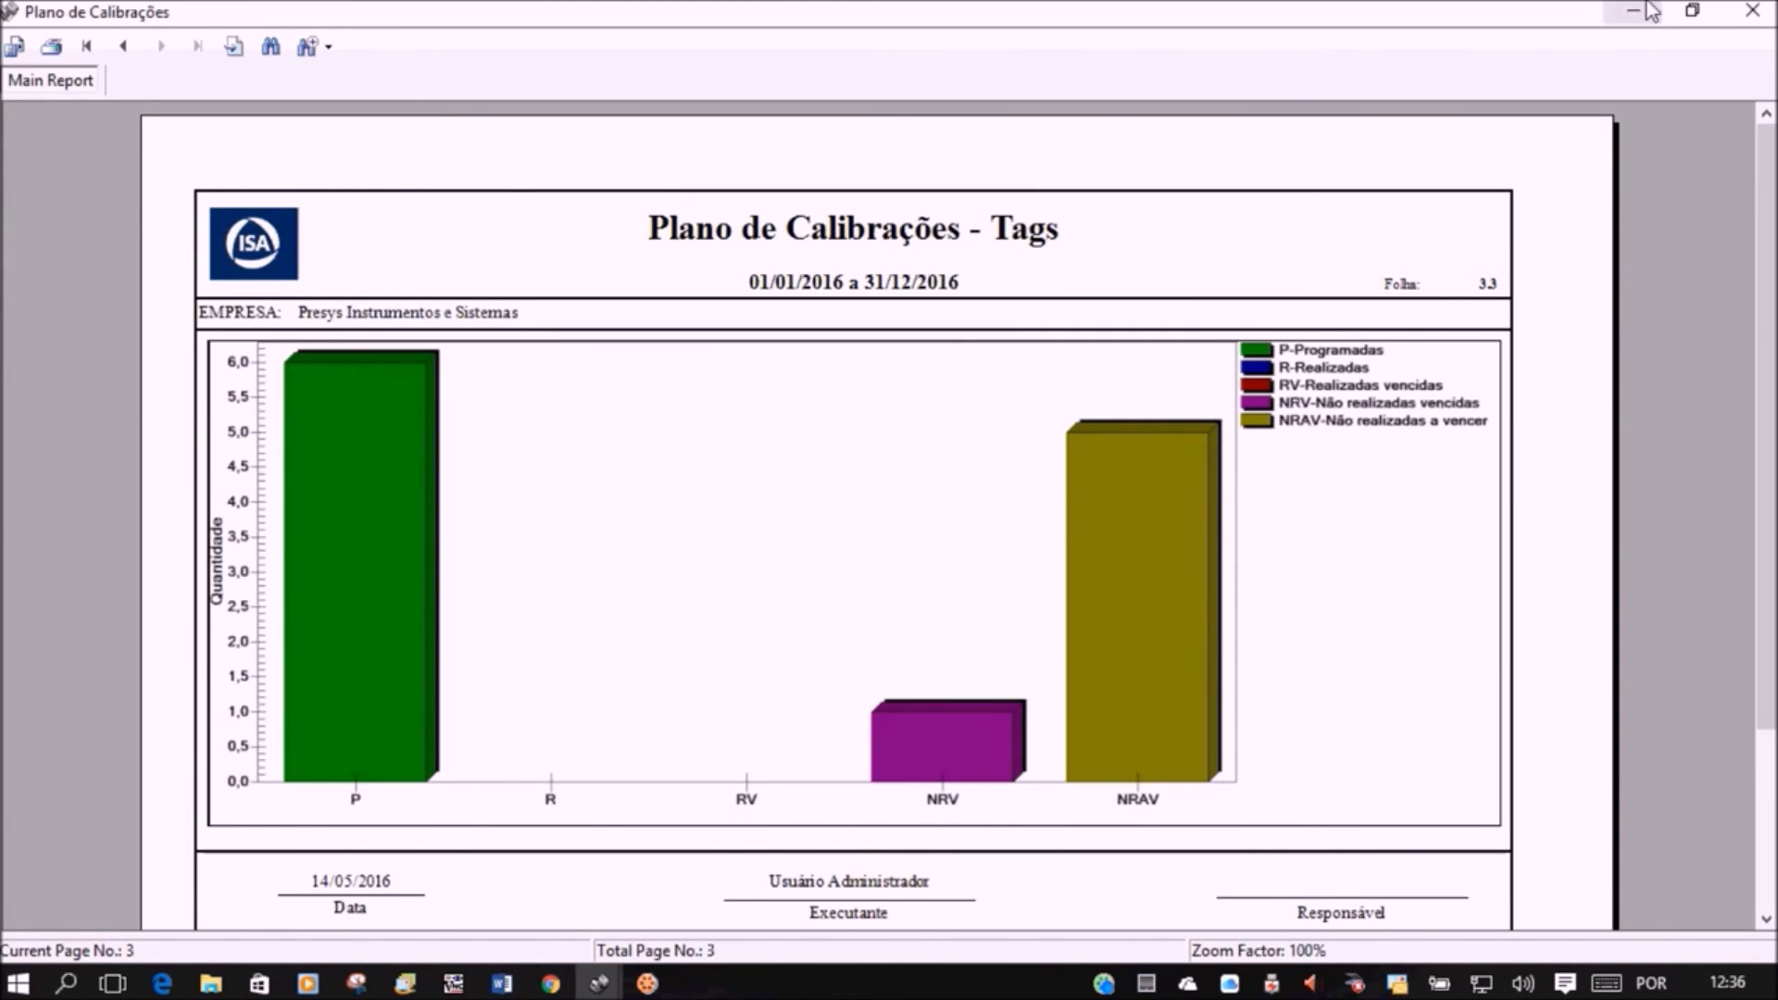
pyautogui.click(1752, 11)
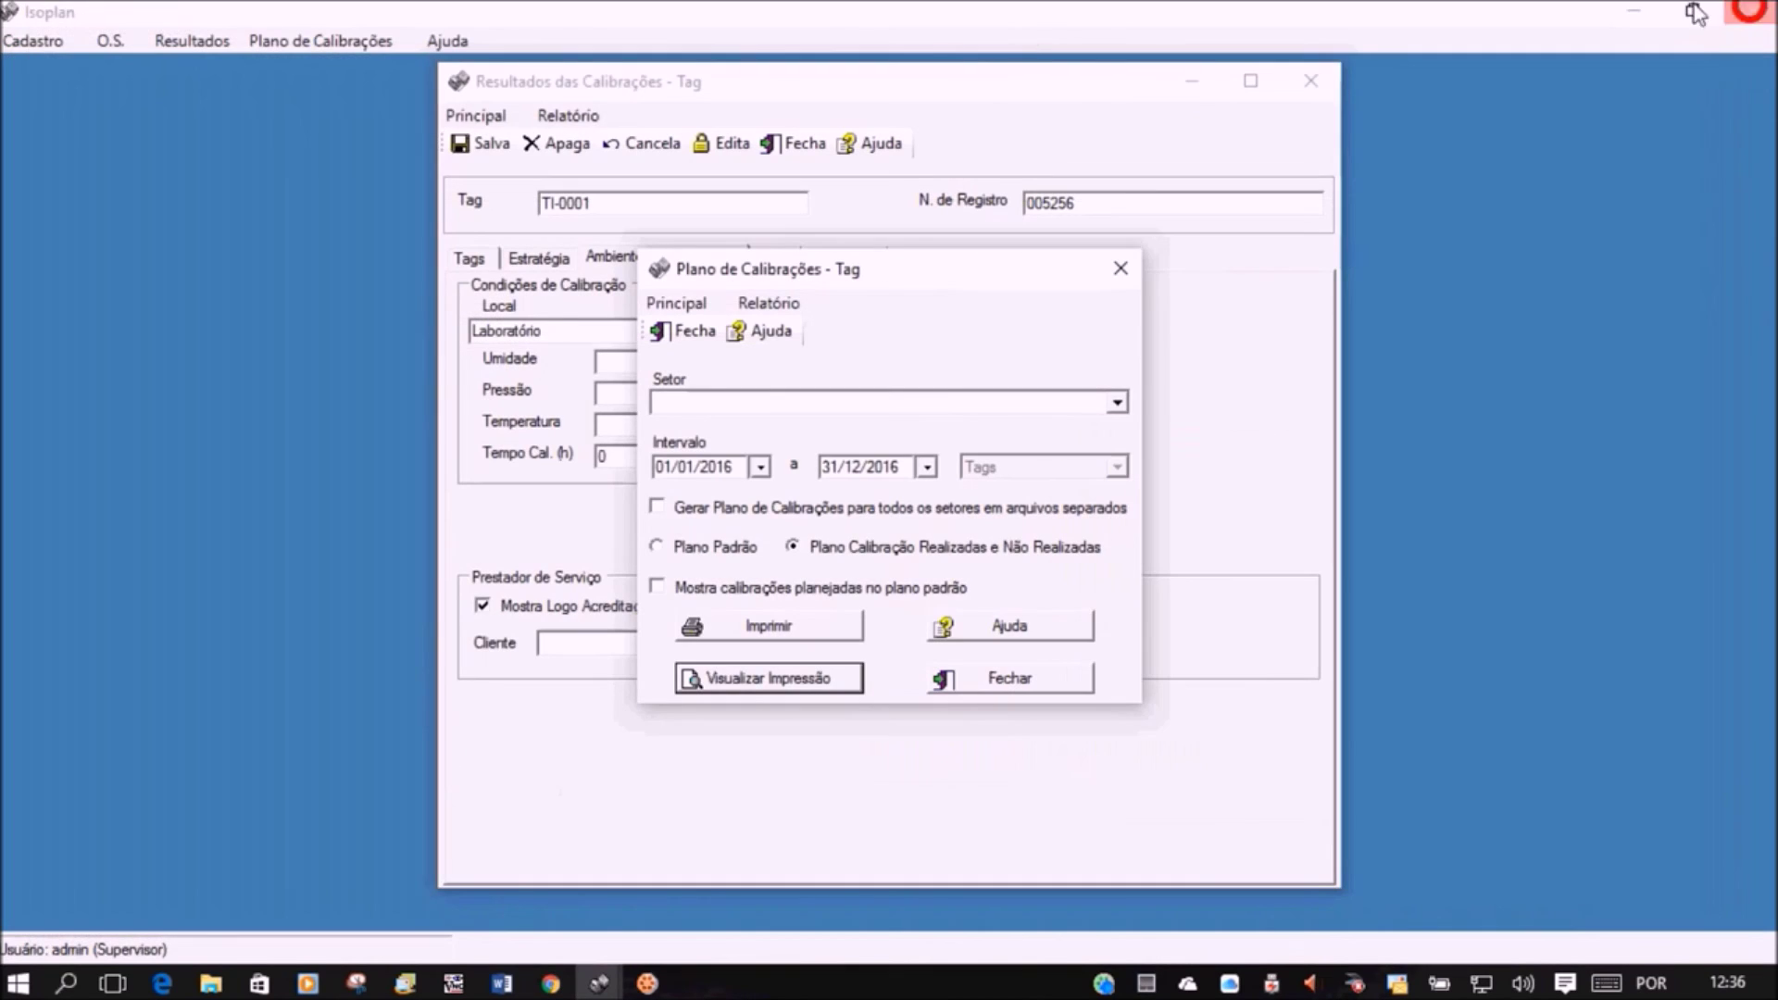
# Close the tag calibration results without saving the modified data, and close the calibration plan.
pyautogui.click(1309, 76)
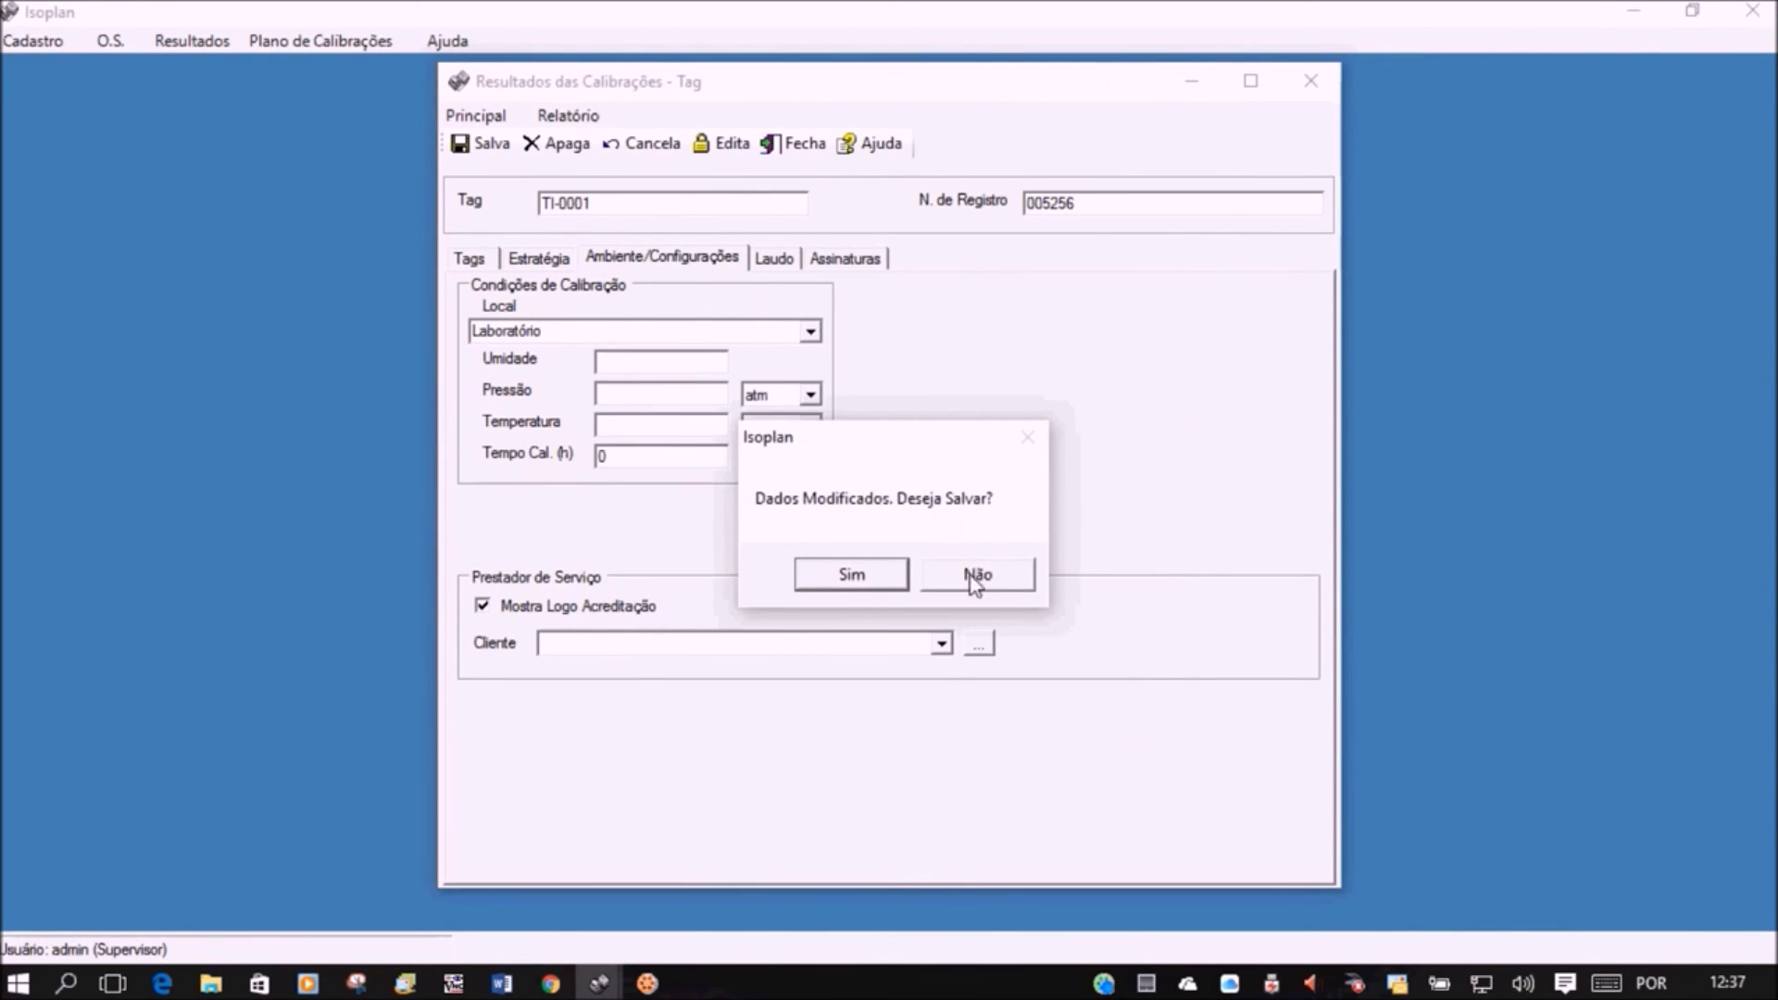
pyautogui.click(970, 576)
pyautogui.click(1028, 677)
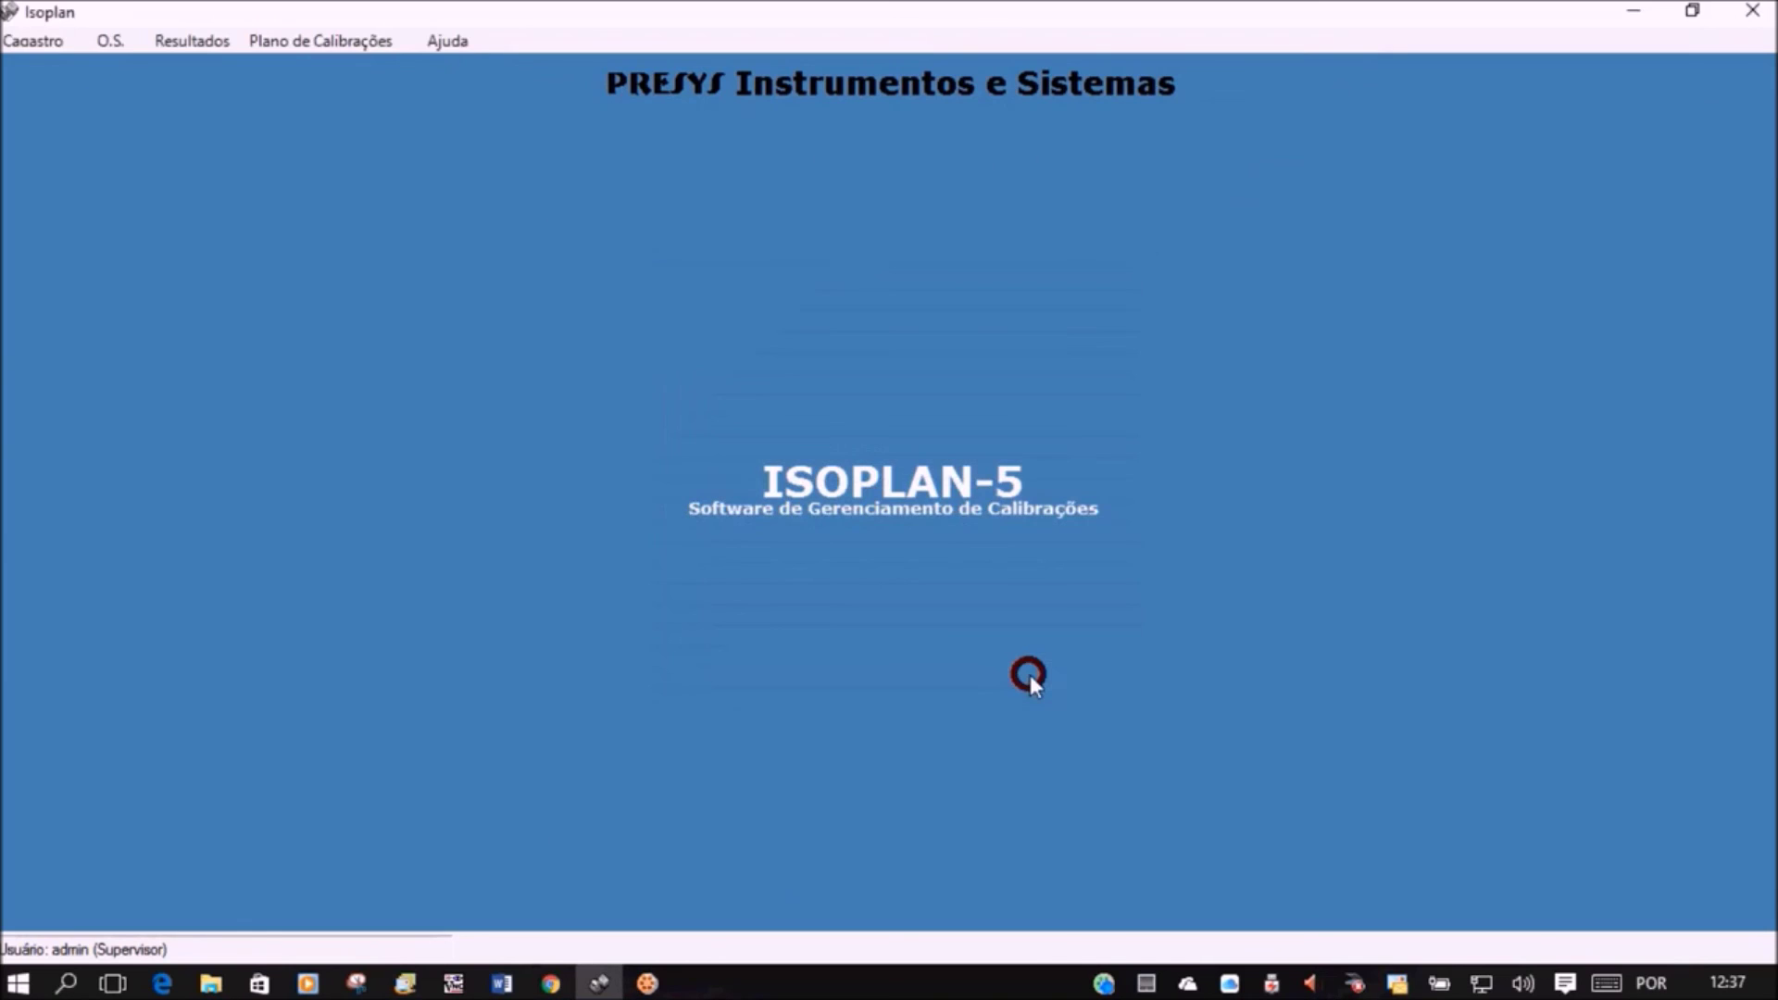